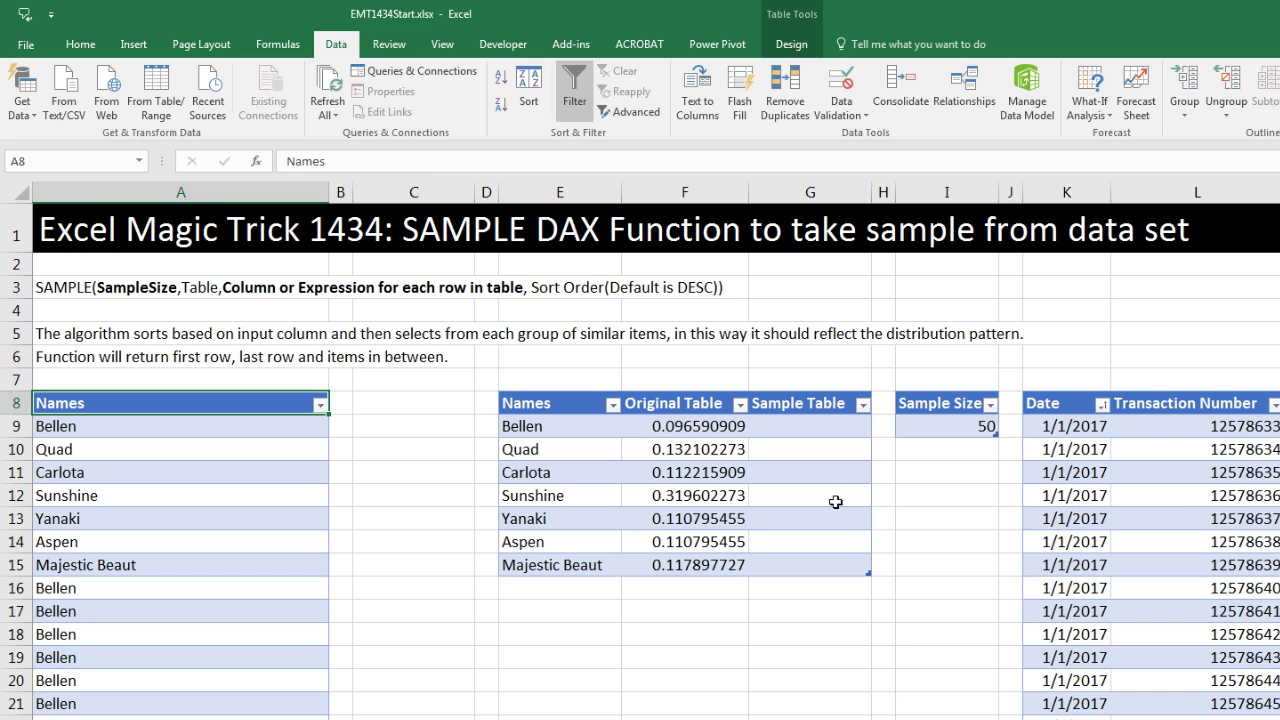
Examine the transaction table, the Names table down to its last row, and the Sample Size value.
left_click(1158, 446)
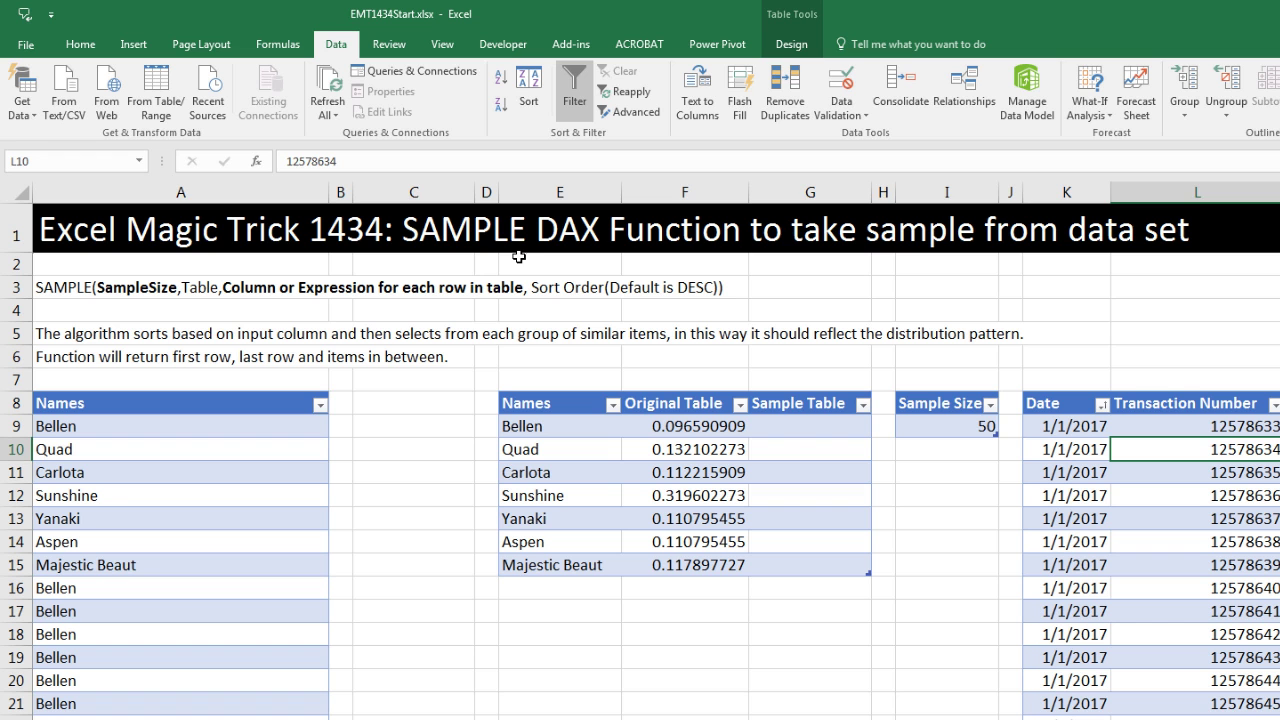
left_click(190, 423)
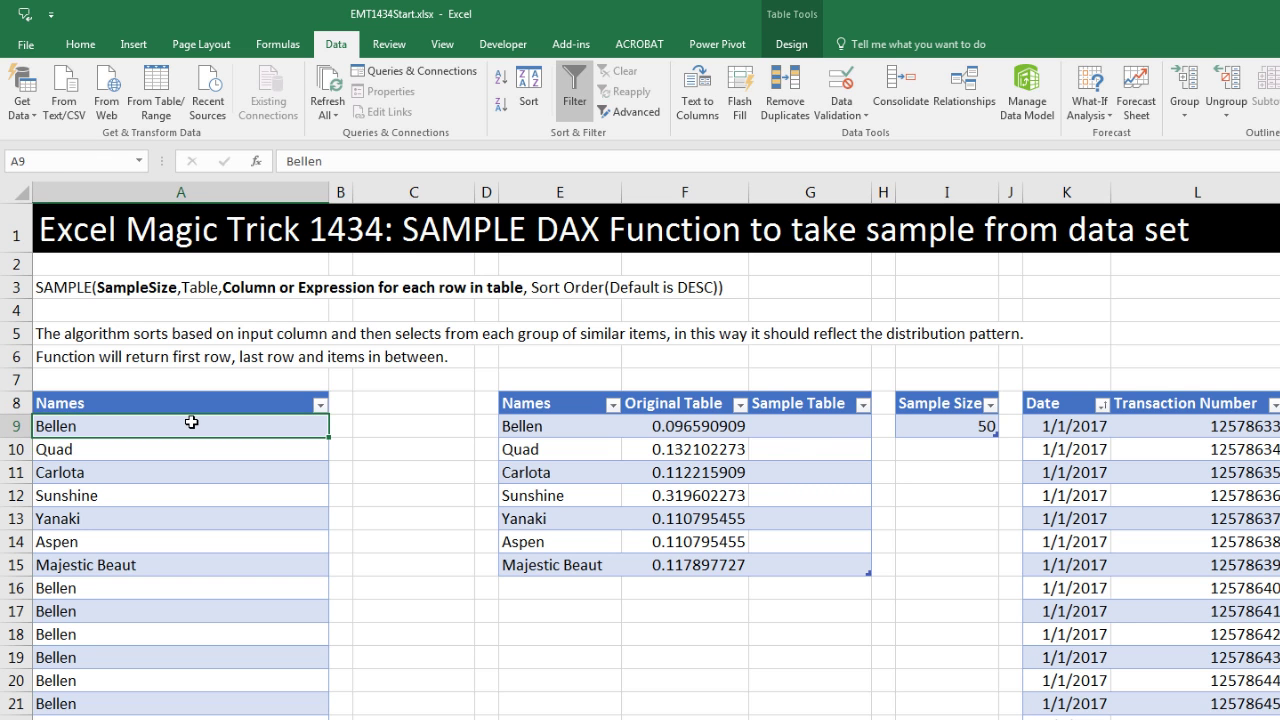
key("ctrl+Down")
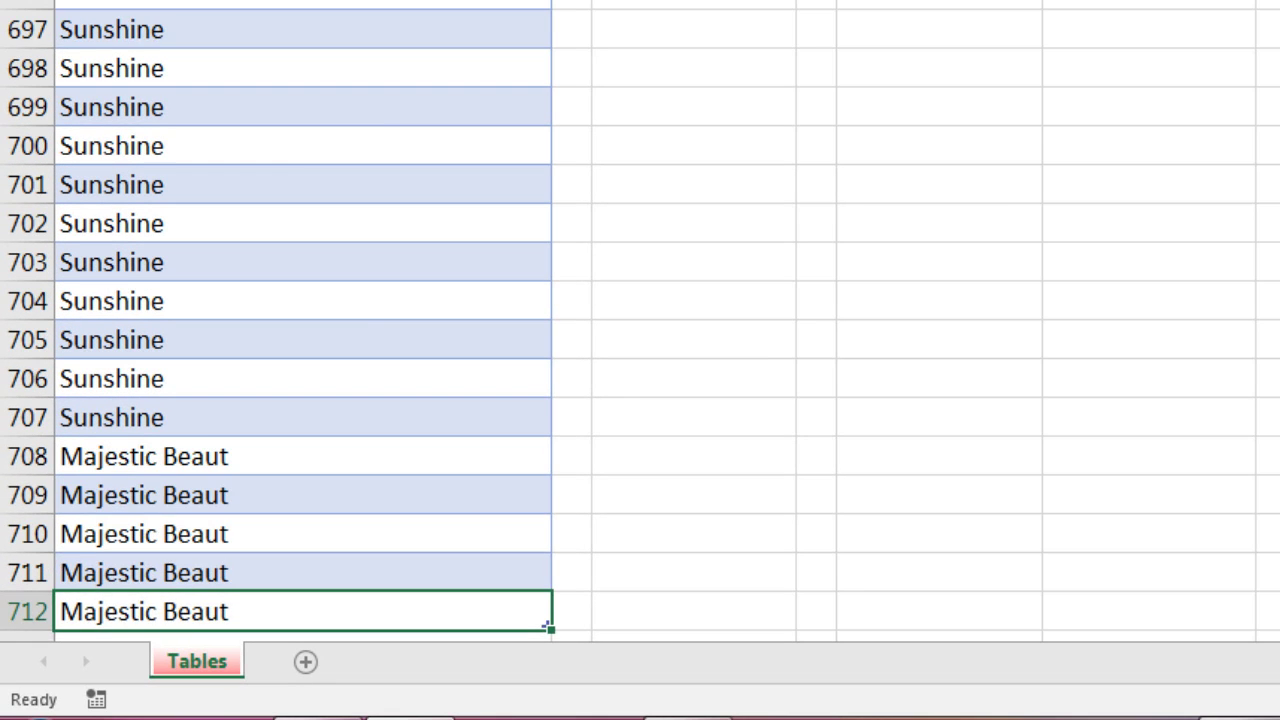
scroll(224, 560, "down", 1)
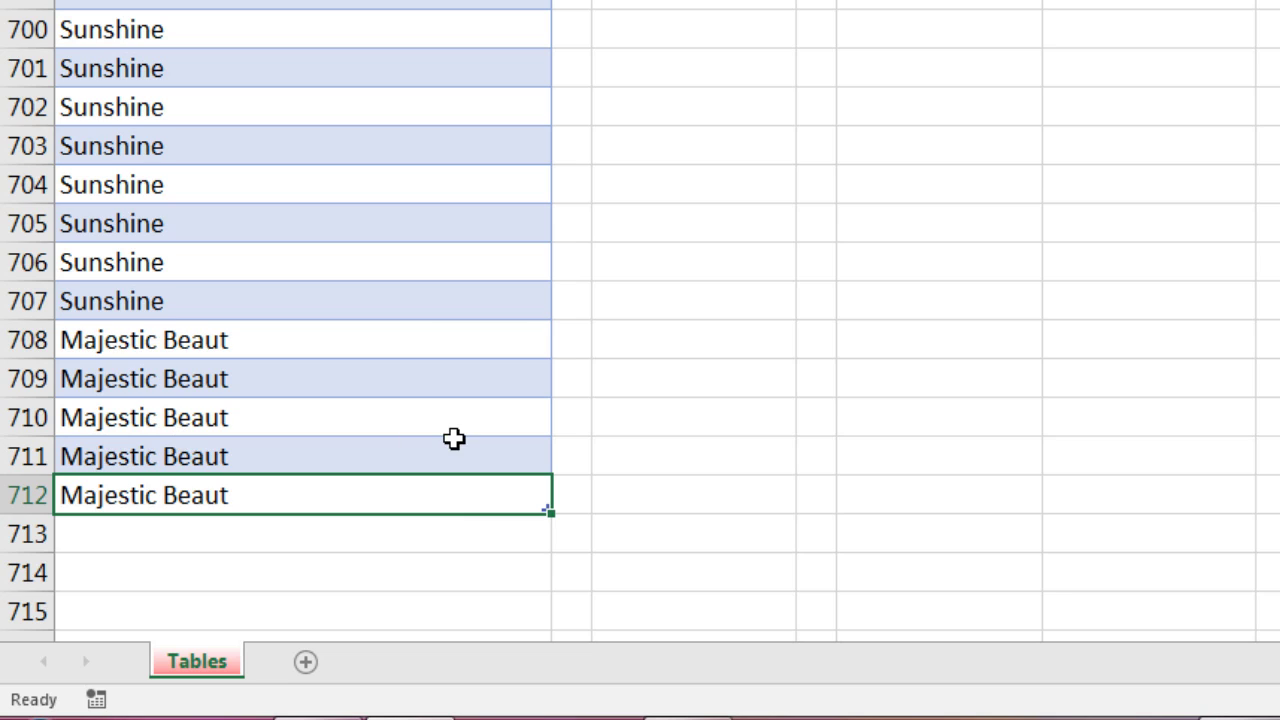
key("ctrl+Up")
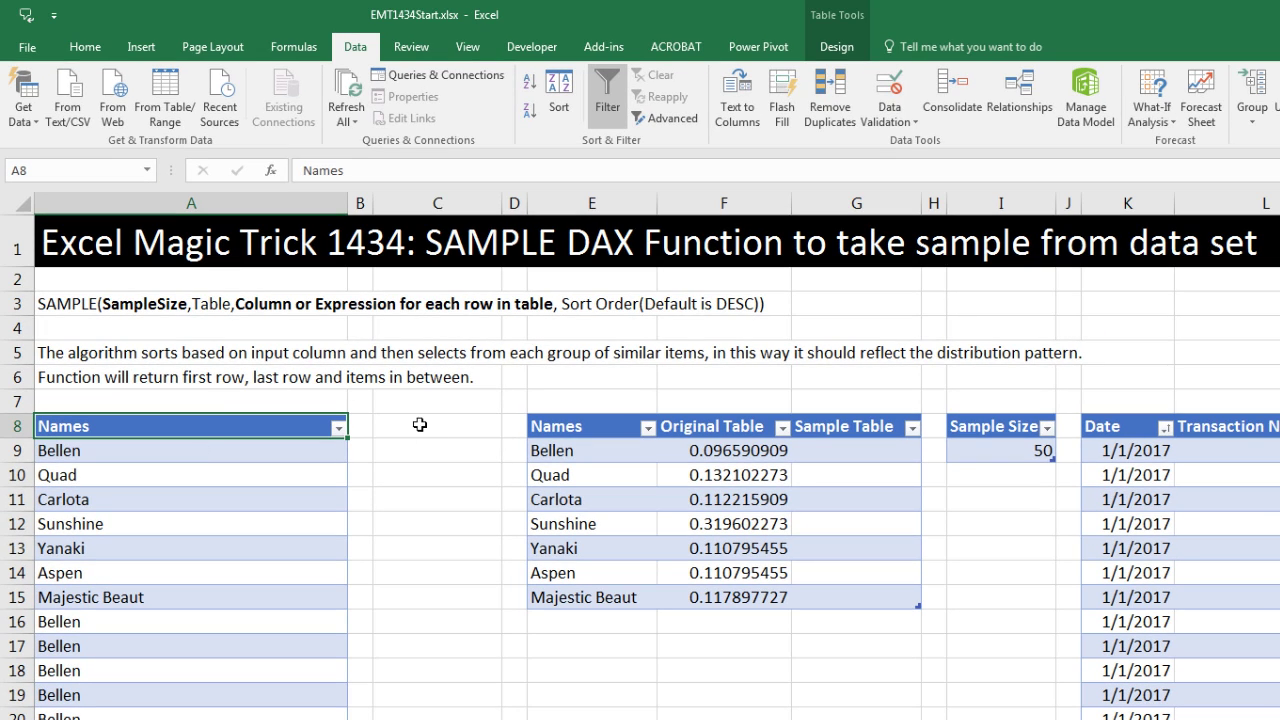
left_click(995, 452)
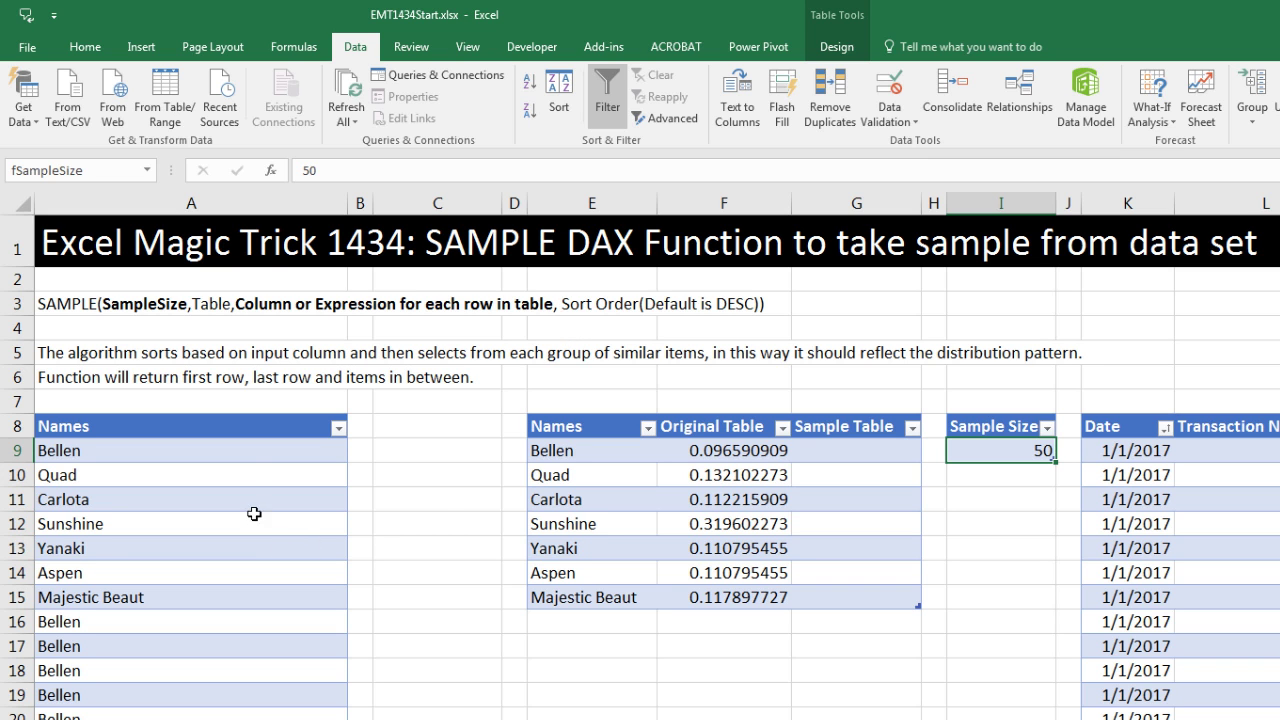
Create a PivotTable from the fNames table on a new worksheet, adding its data to the Data Model.
left_click(227, 430)
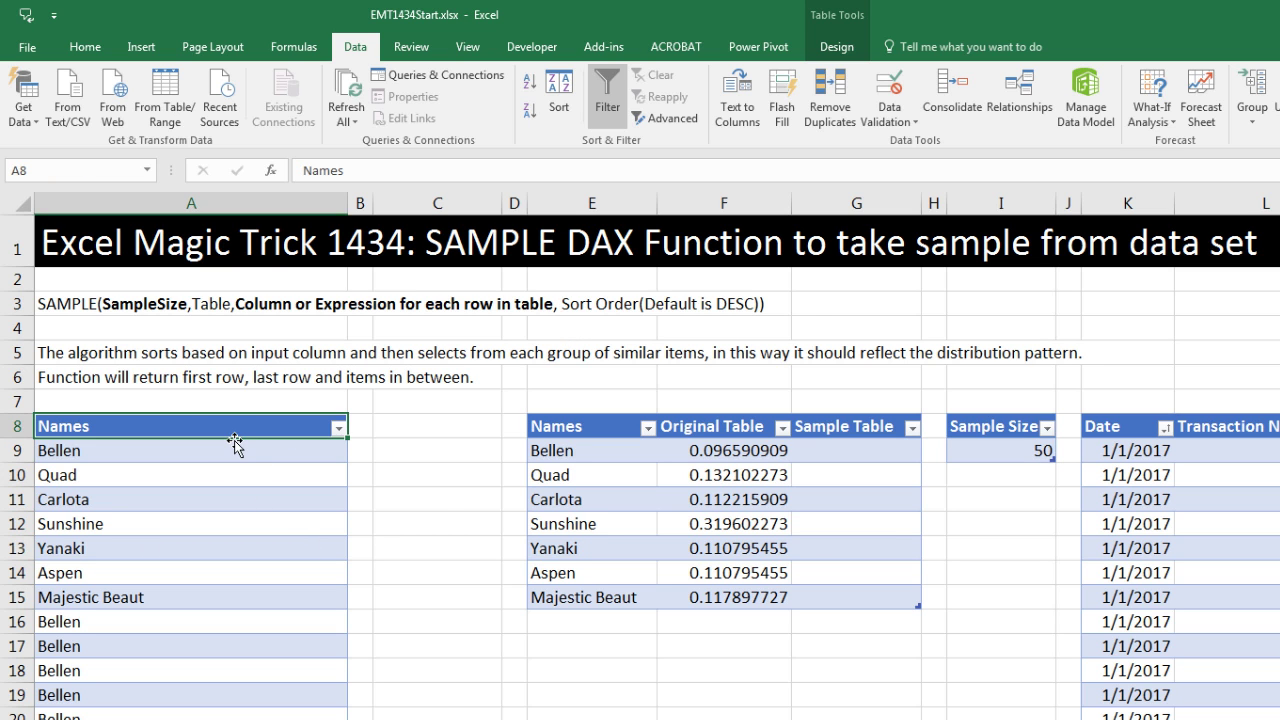
left_click(141, 47)
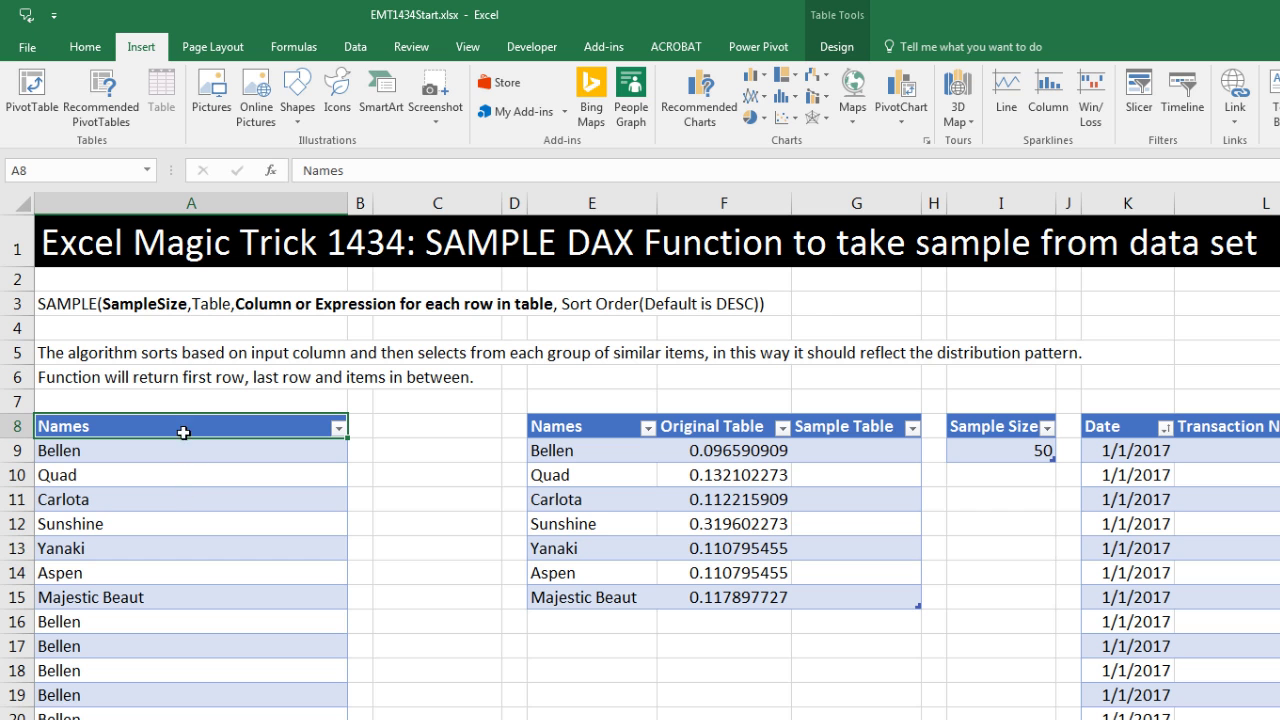
left_click(35, 100)
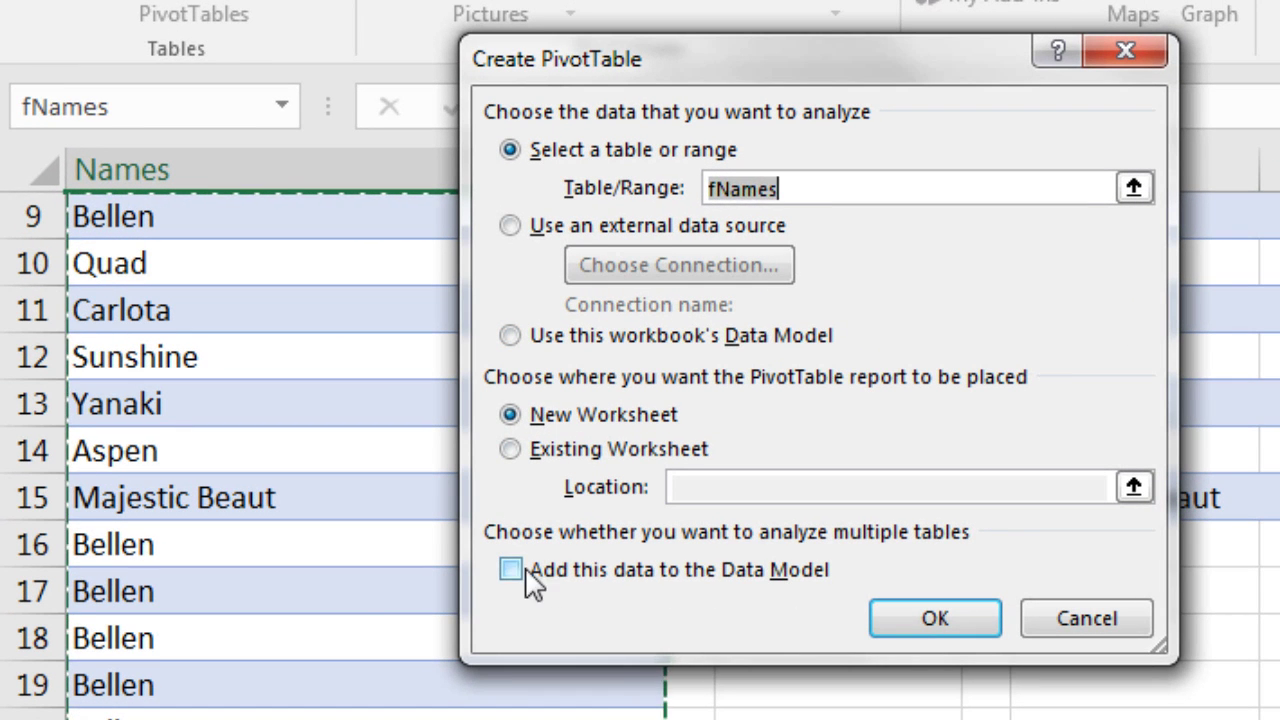
left_click(417, 515)
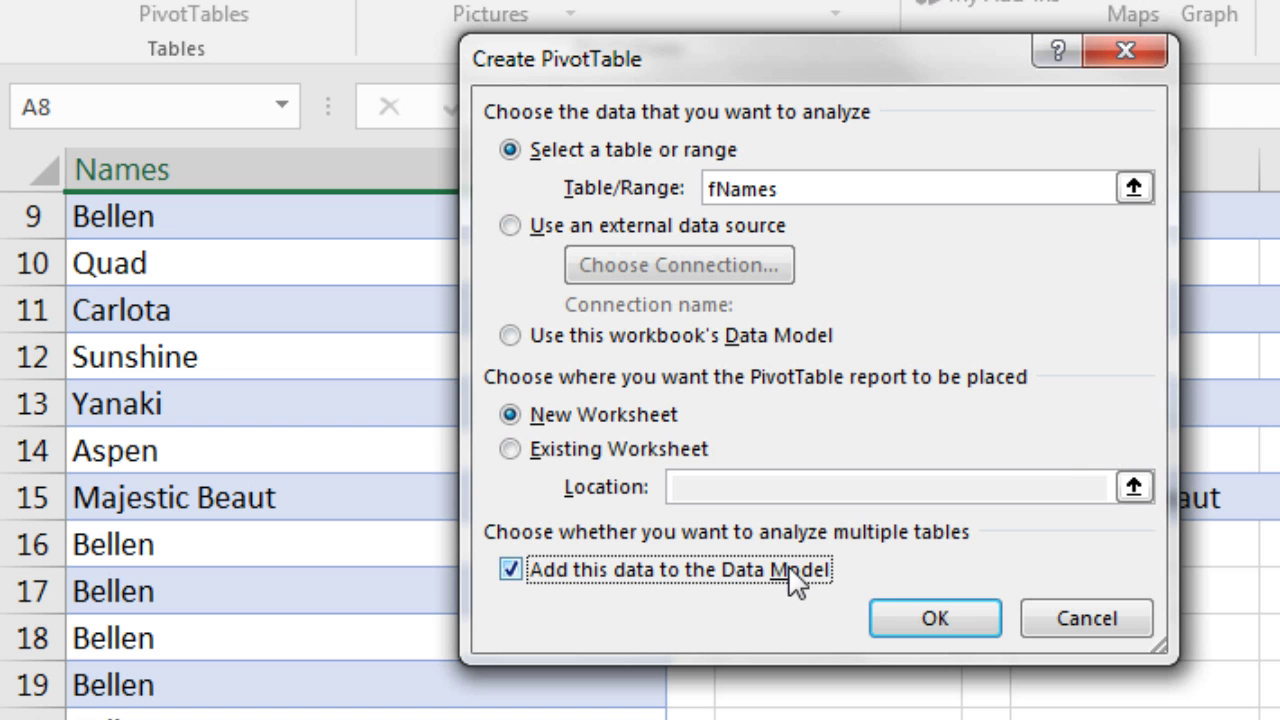
left_click(925, 628)
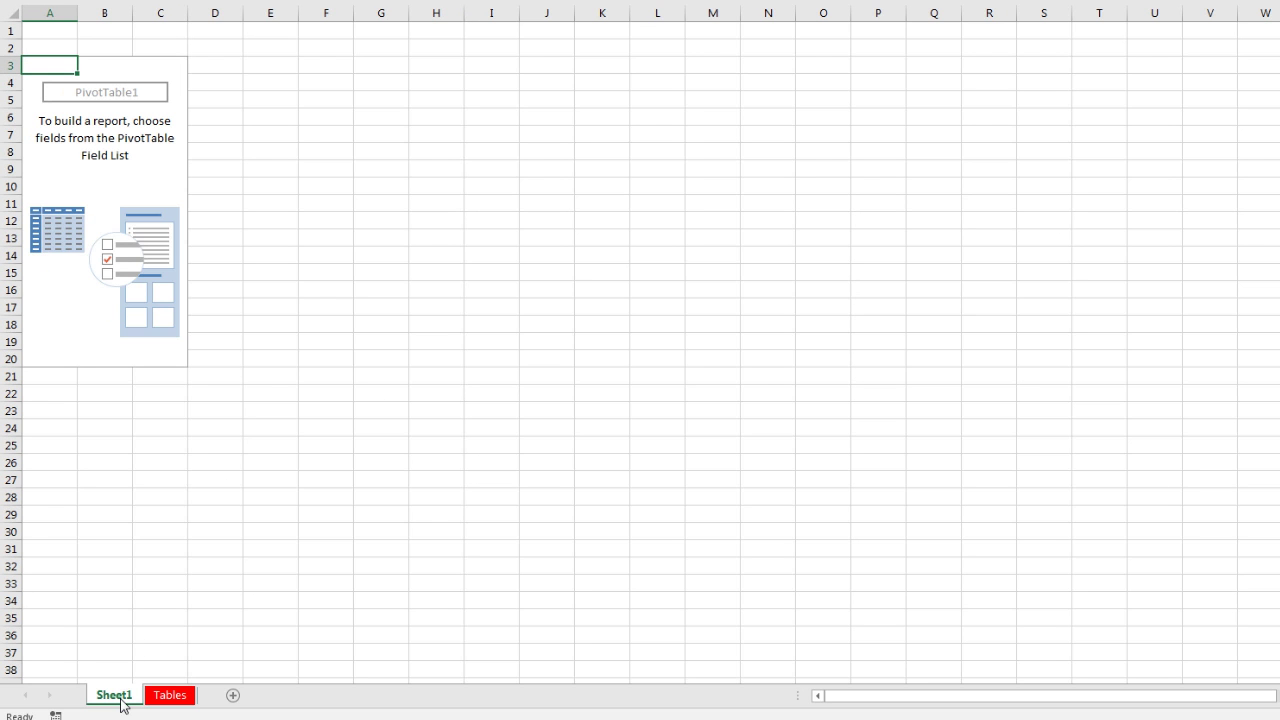
Import the existing fNames table as a table on the Tables sheet, starting at cell C8.
left_click(171, 698)
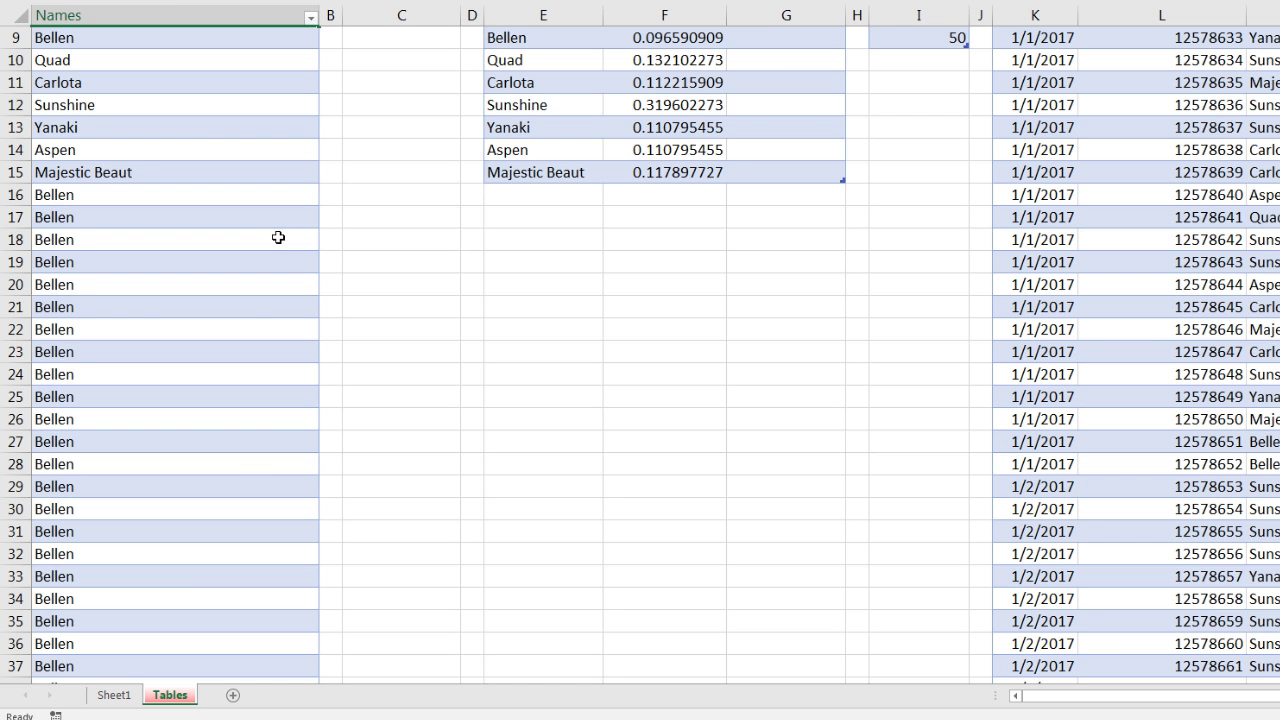
scroll(329, 274, "up", 3)
left_click(389, 220)
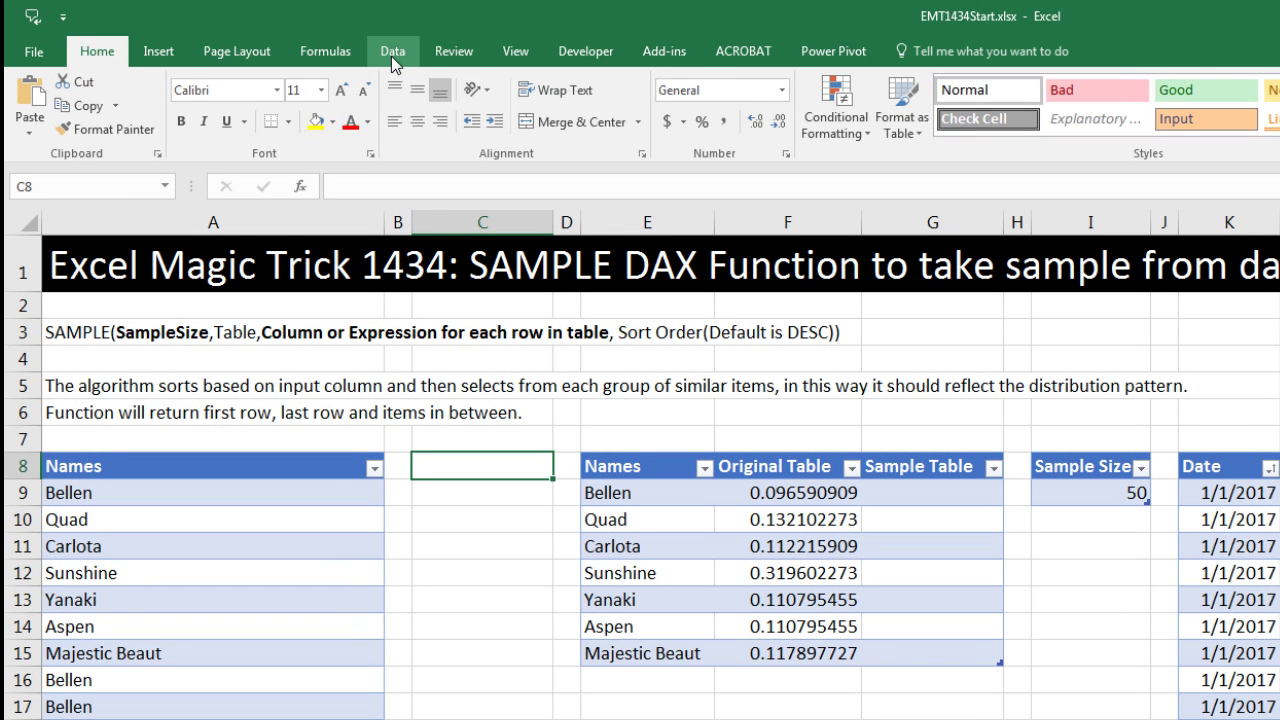
left_click(391, 56)
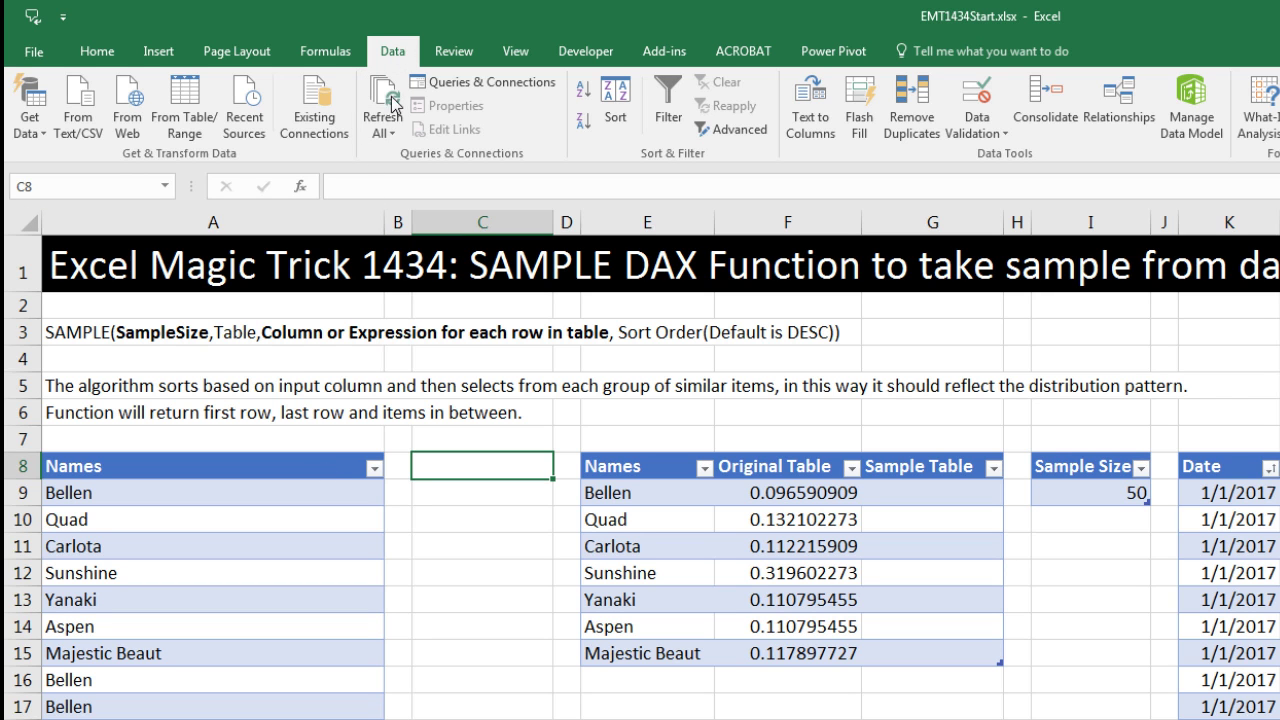
left_click(318, 113)
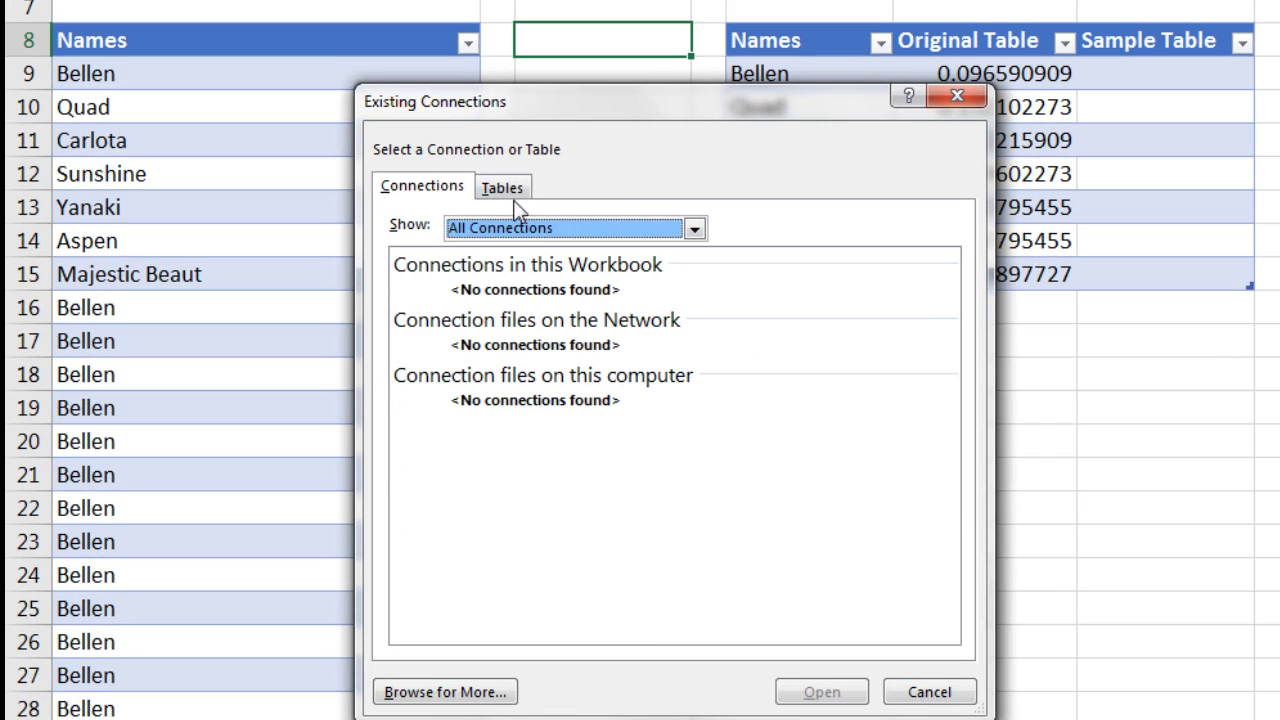
left_click(672, 260)
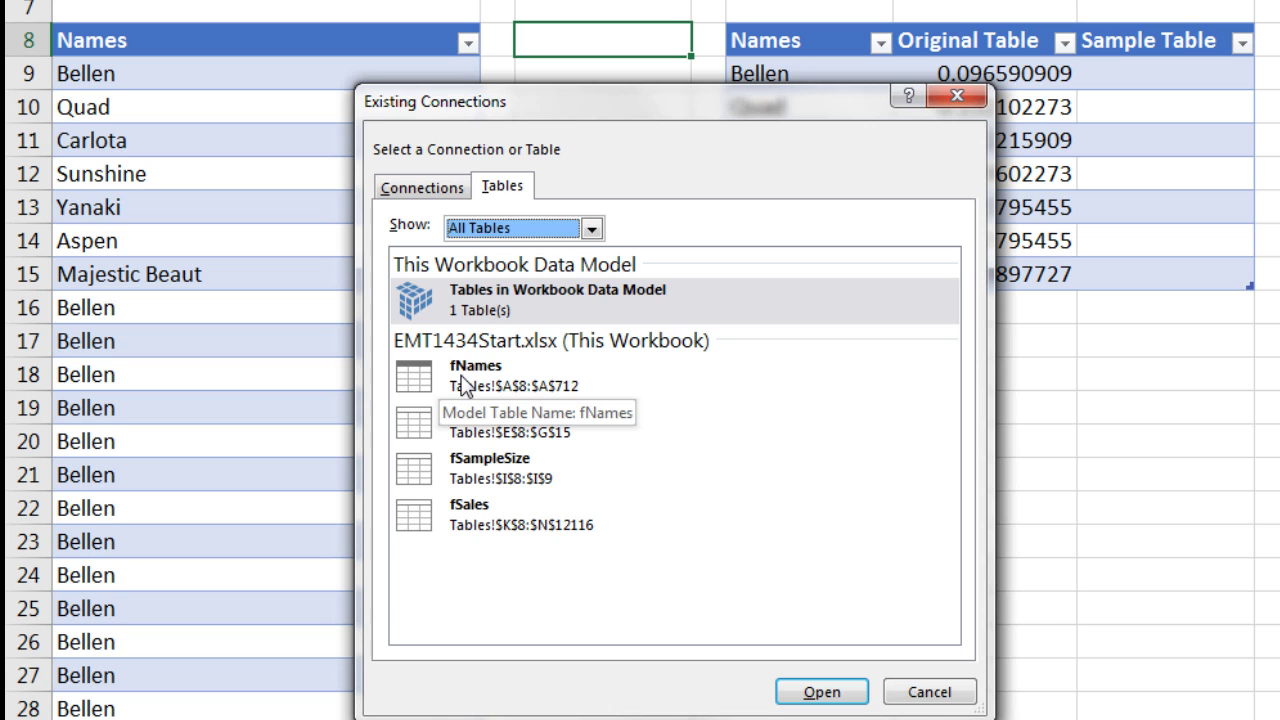
left_click(410, 388)
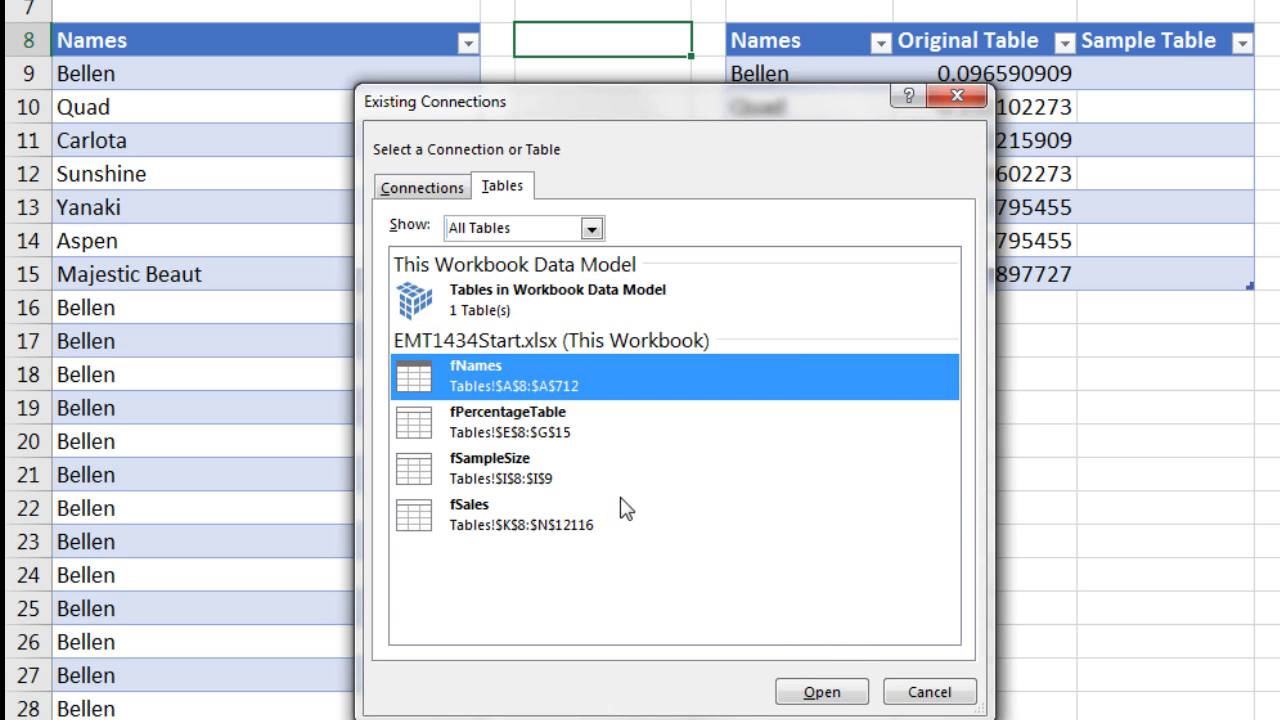
double_click(443, 381)
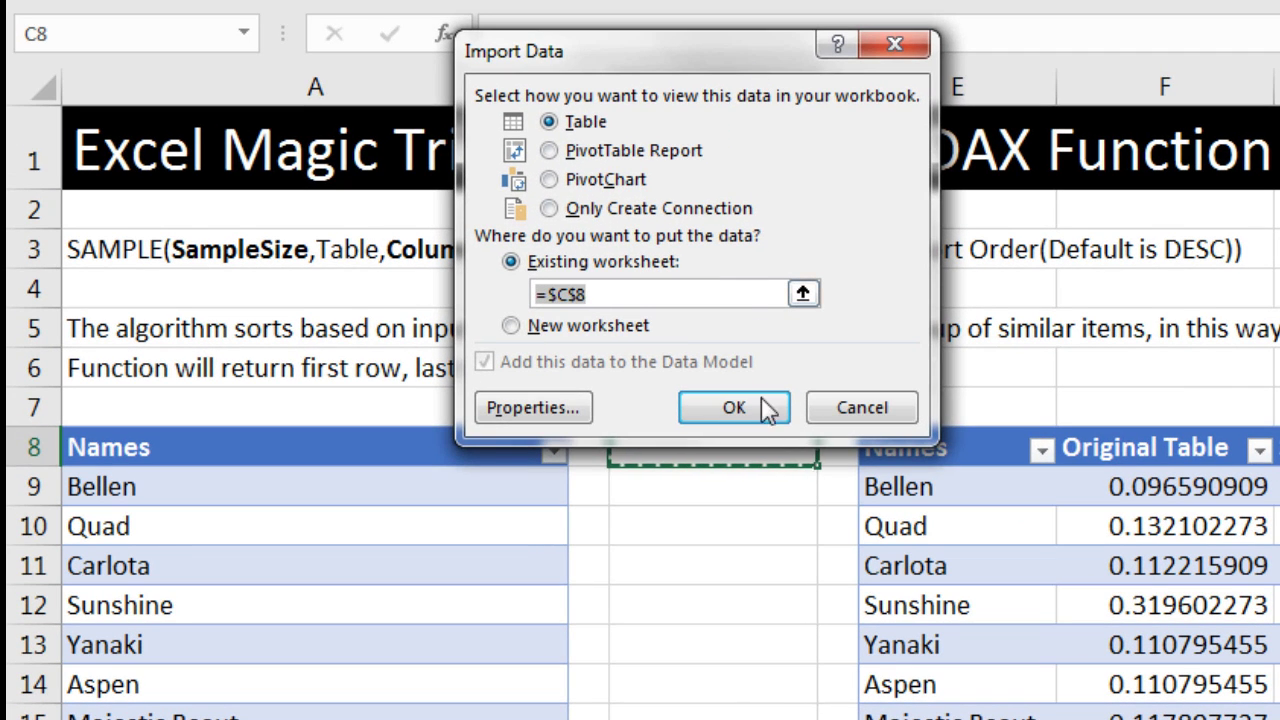
left_click(767, 410)
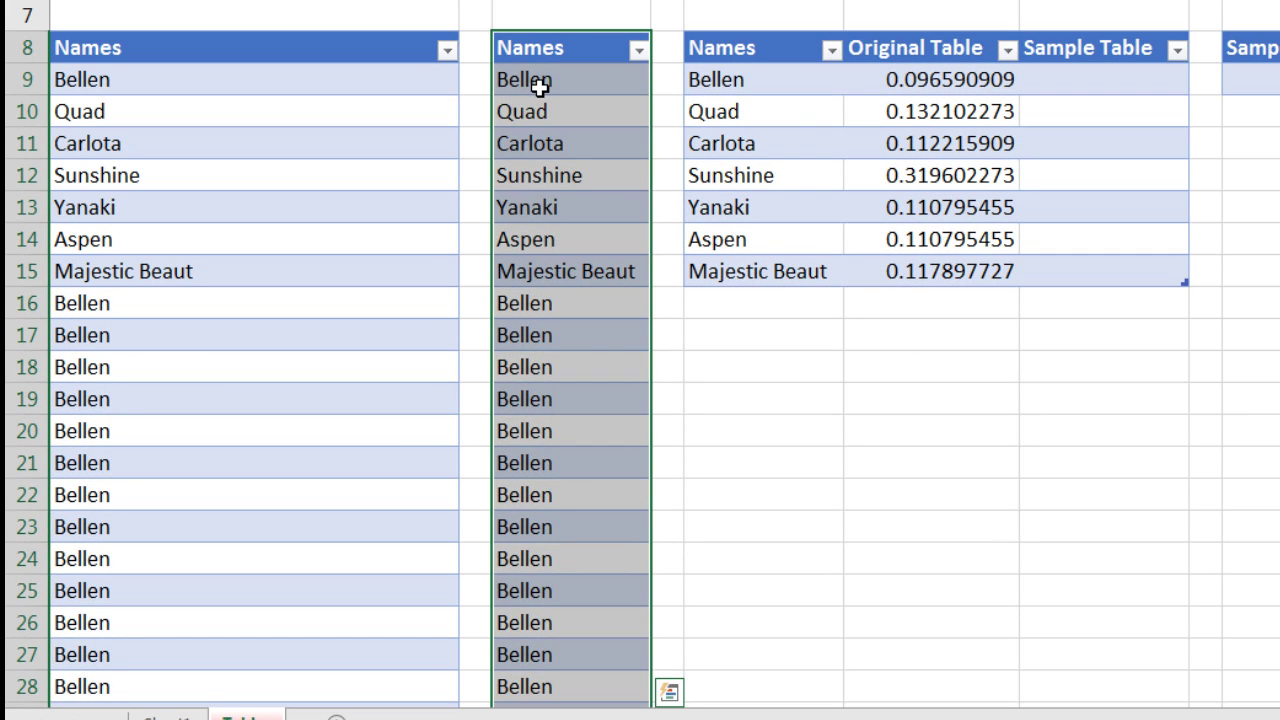
Compare the table options offered for the imported Names table in column C with those for the original in column A.
left_click(540, 86)
right_click(550, 87)
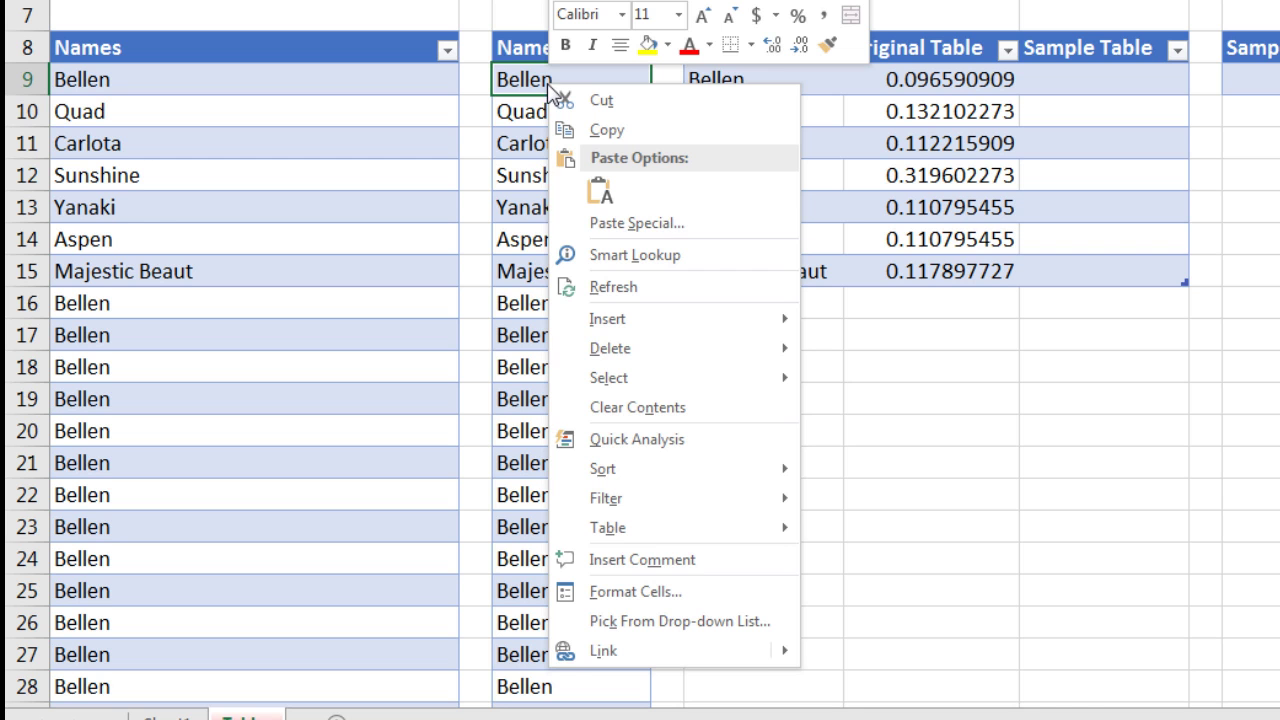
mouse_move(610, 472)
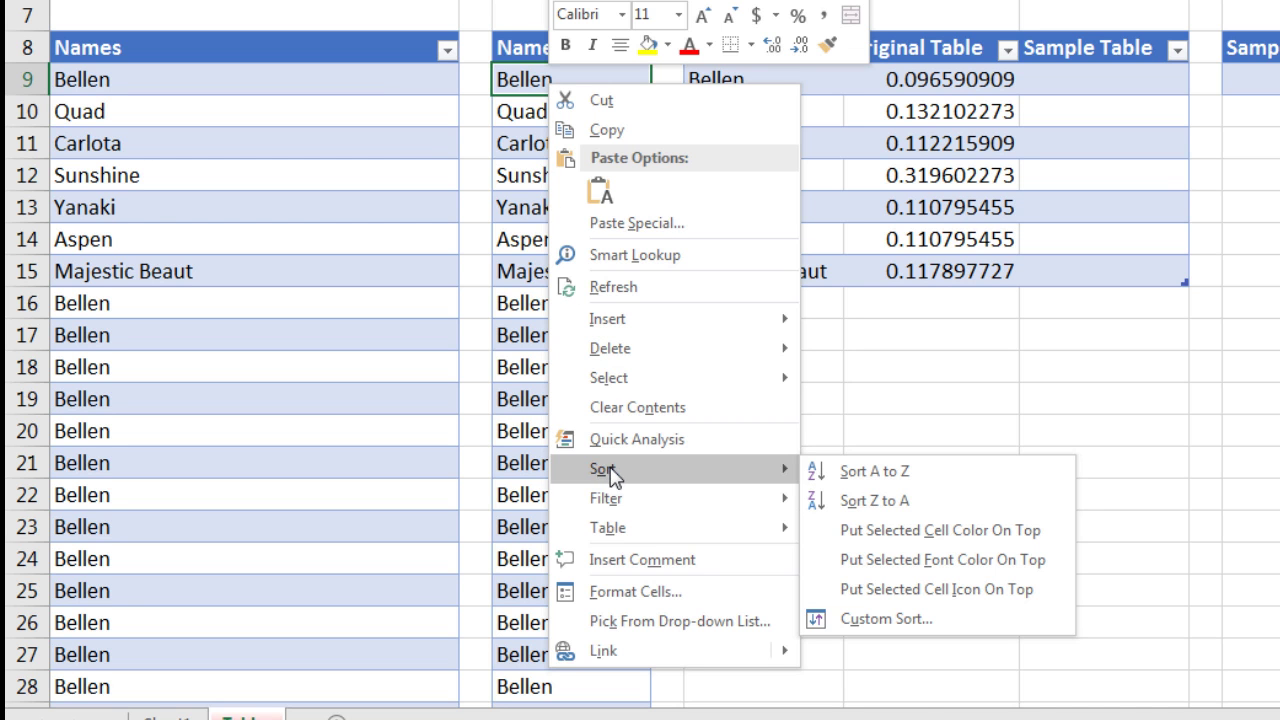
mouse_move(612, 530)
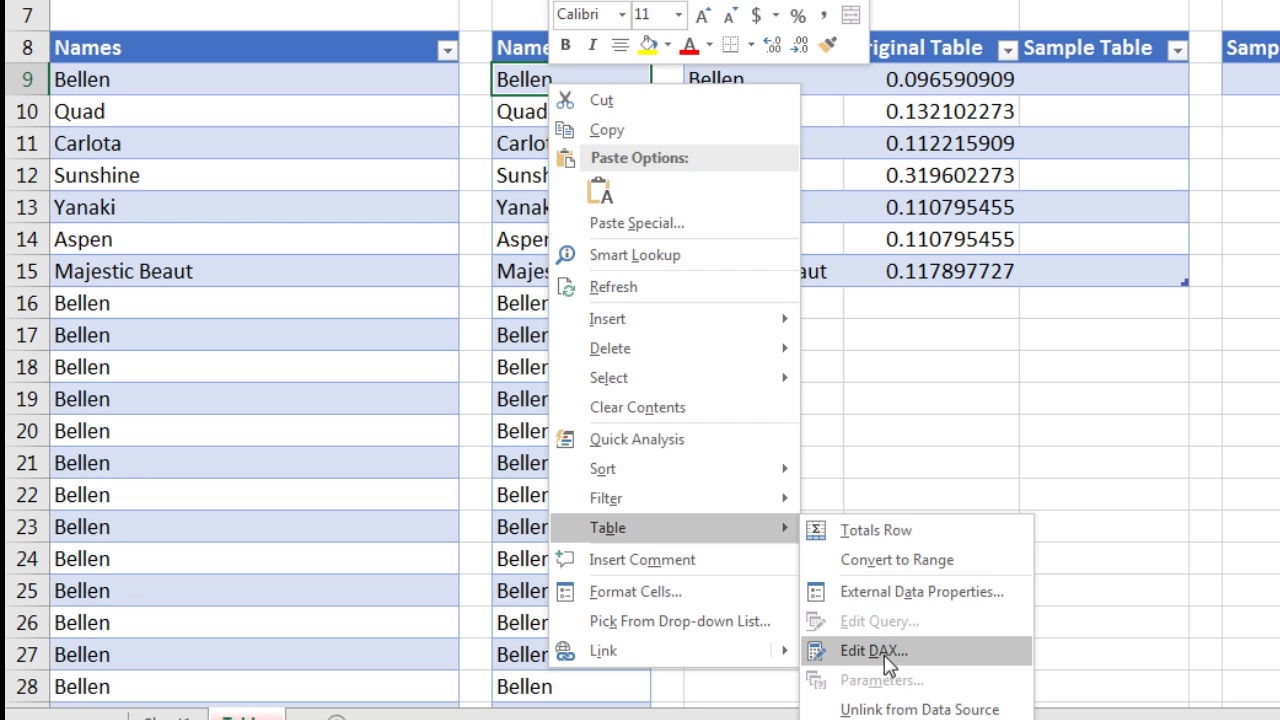
left_click(366, 51)
left_click(354, 46)
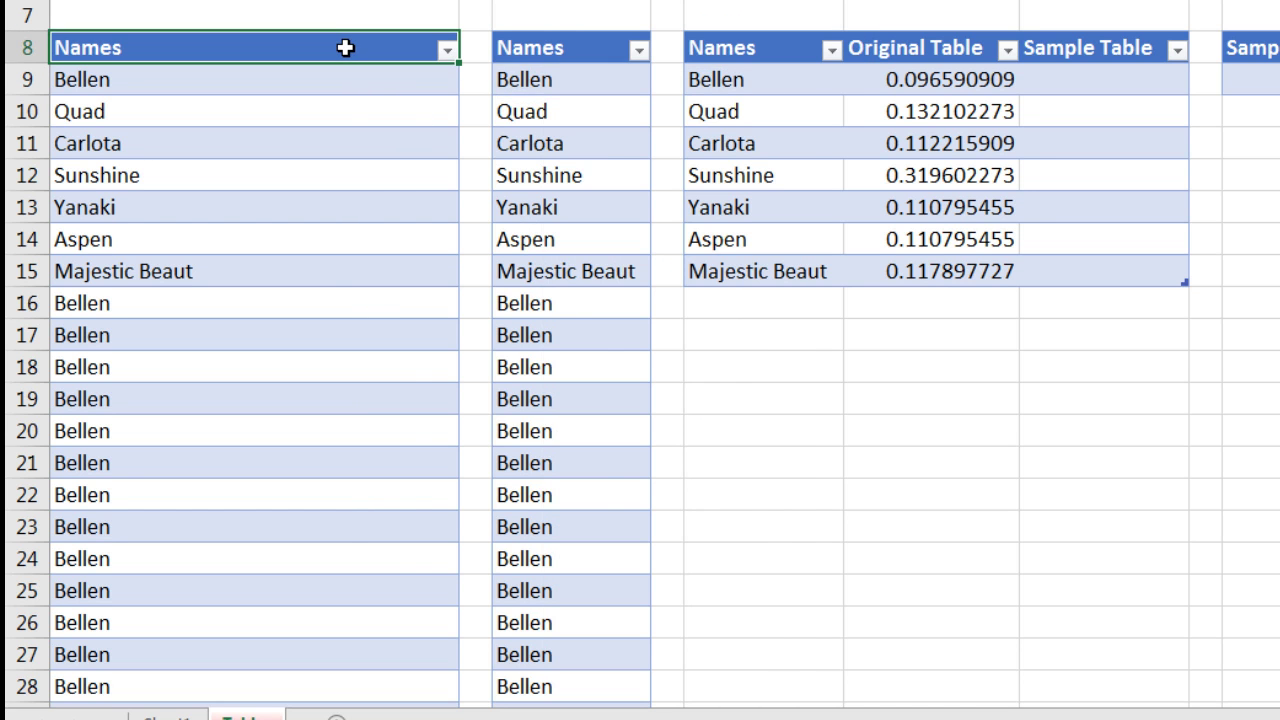
right_click(345, 47)
mouse_move(591, 500)
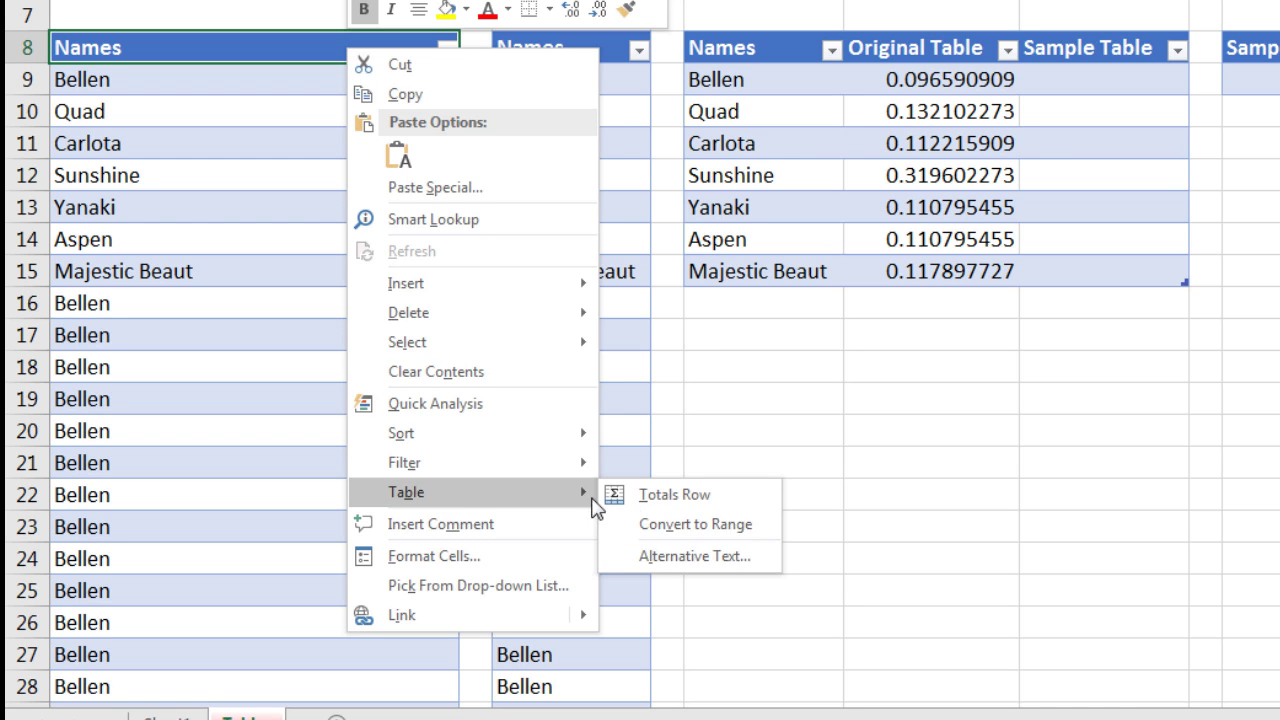
left_click(615, 160)
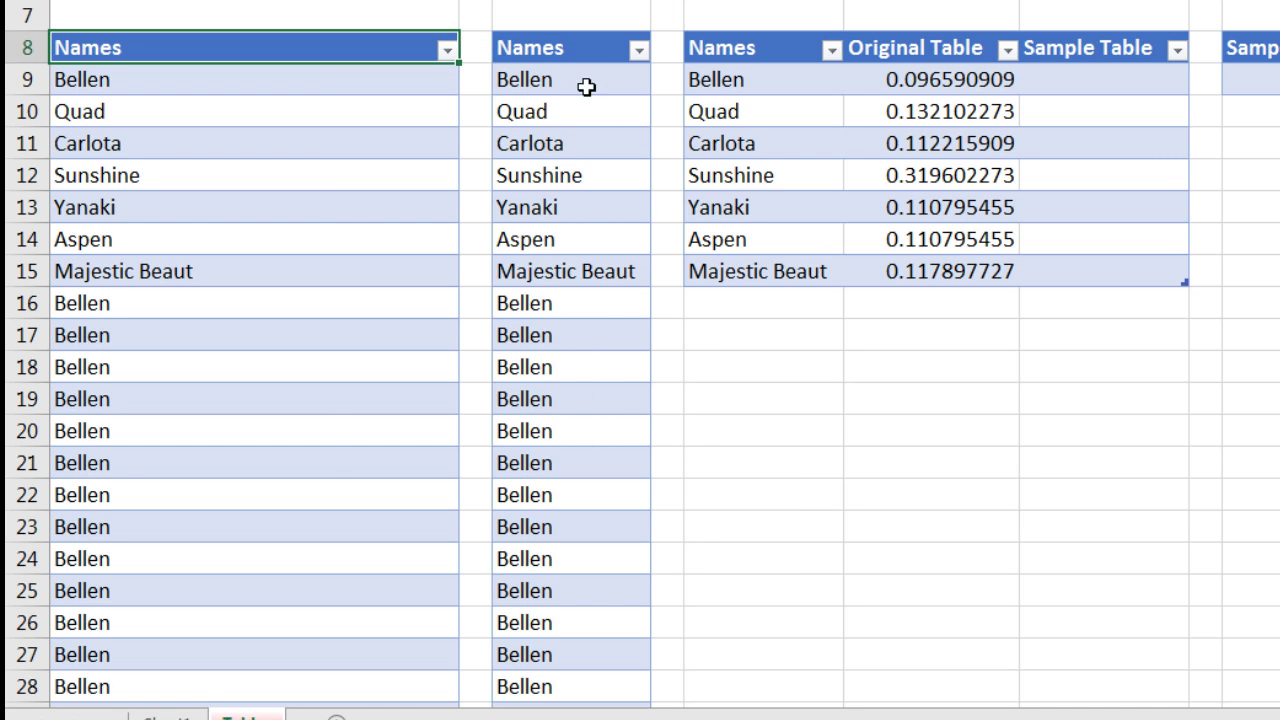
Open the DAX editor for the imported Names table in column C and set the command type to DAX.
left_click(543, 46)
right_click(546, 47)
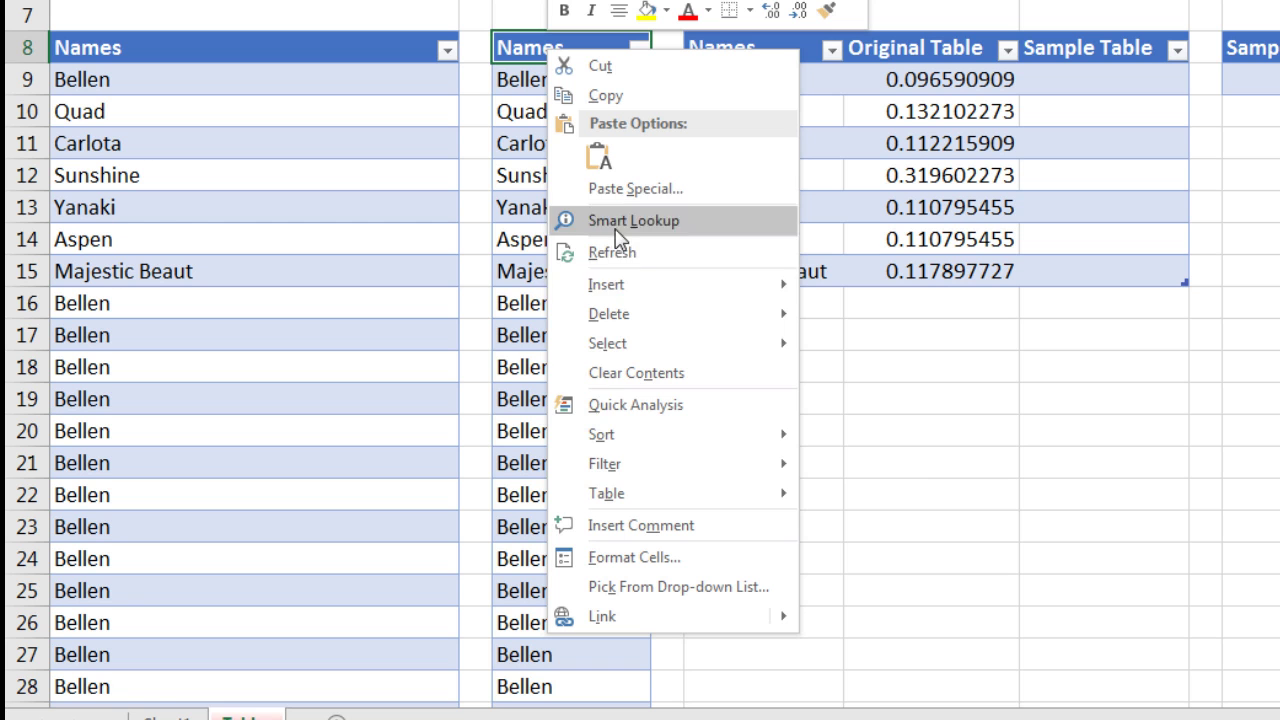
mouse_move(661, 498)
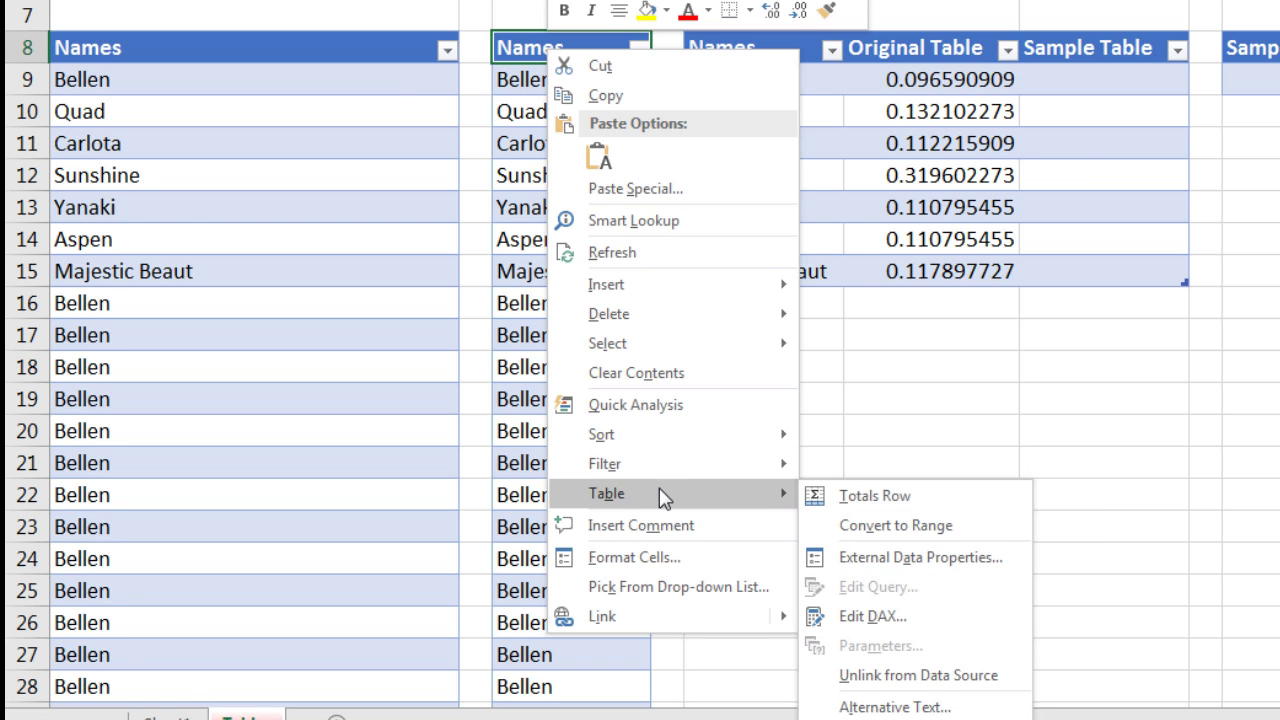
left_click(890, 614)
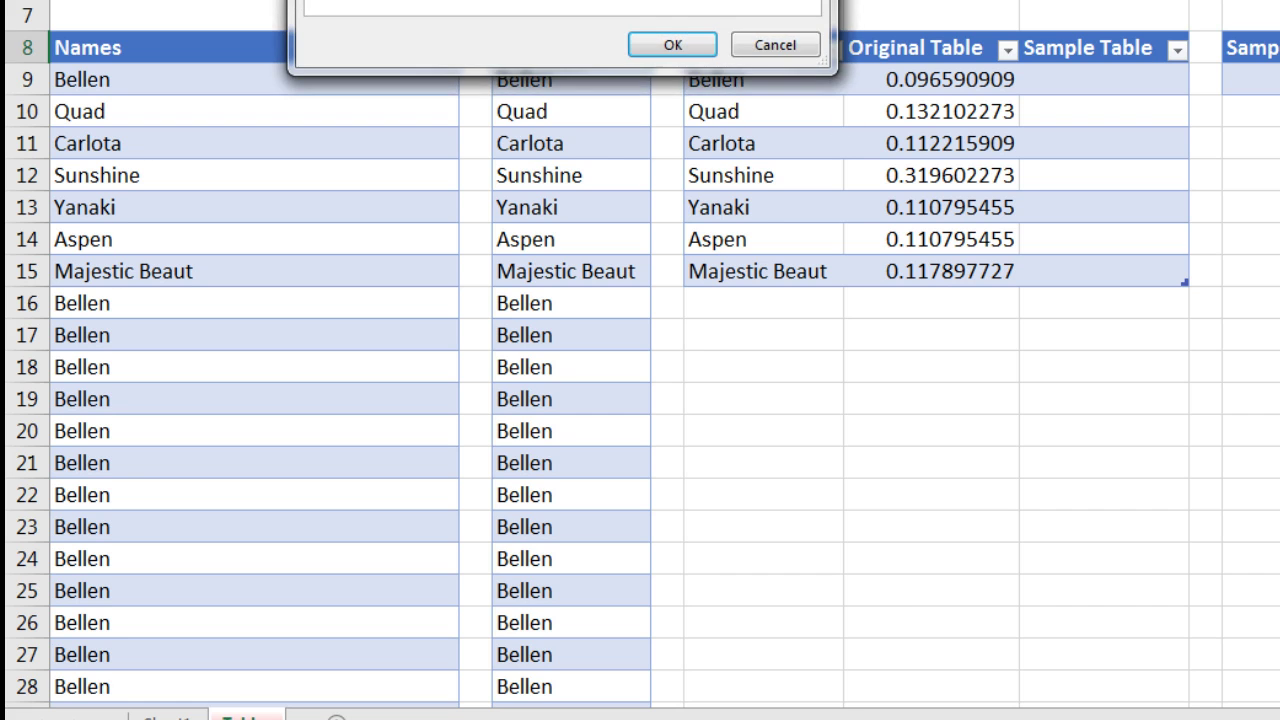
left_click_drag(599, 0, 680, 160)
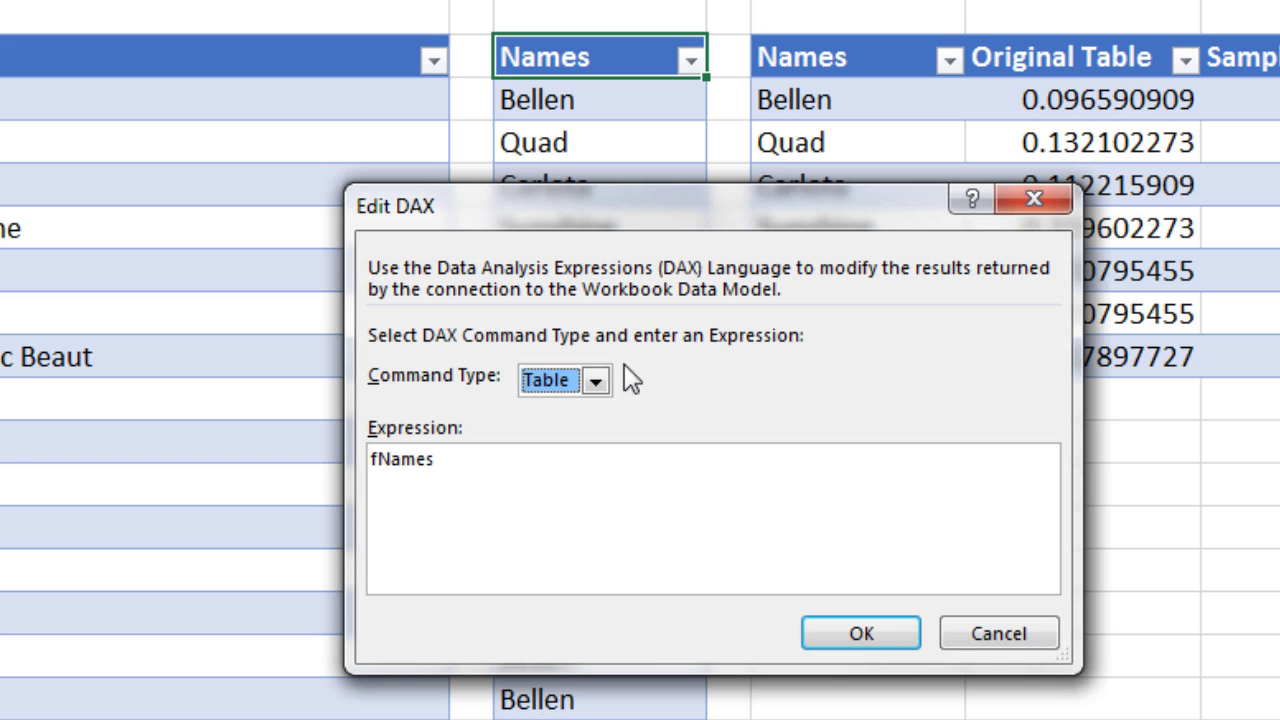
left_click(595, 381)
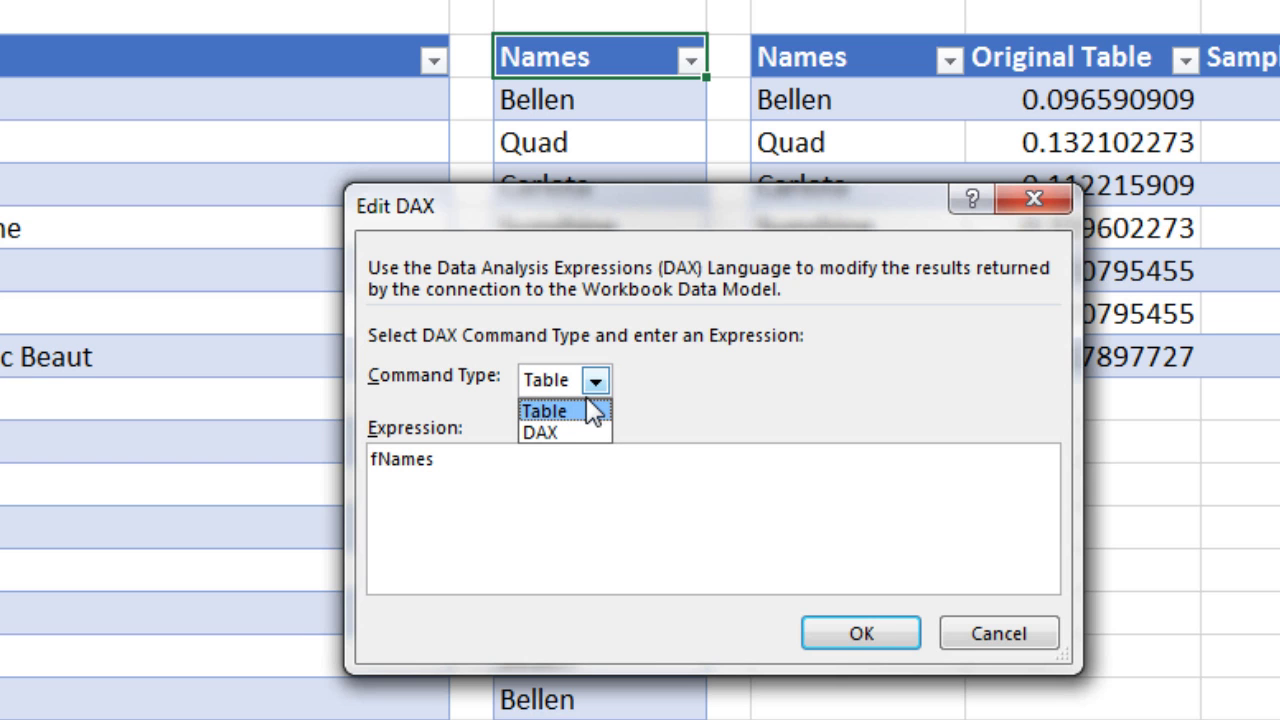
left_click(543, 431)
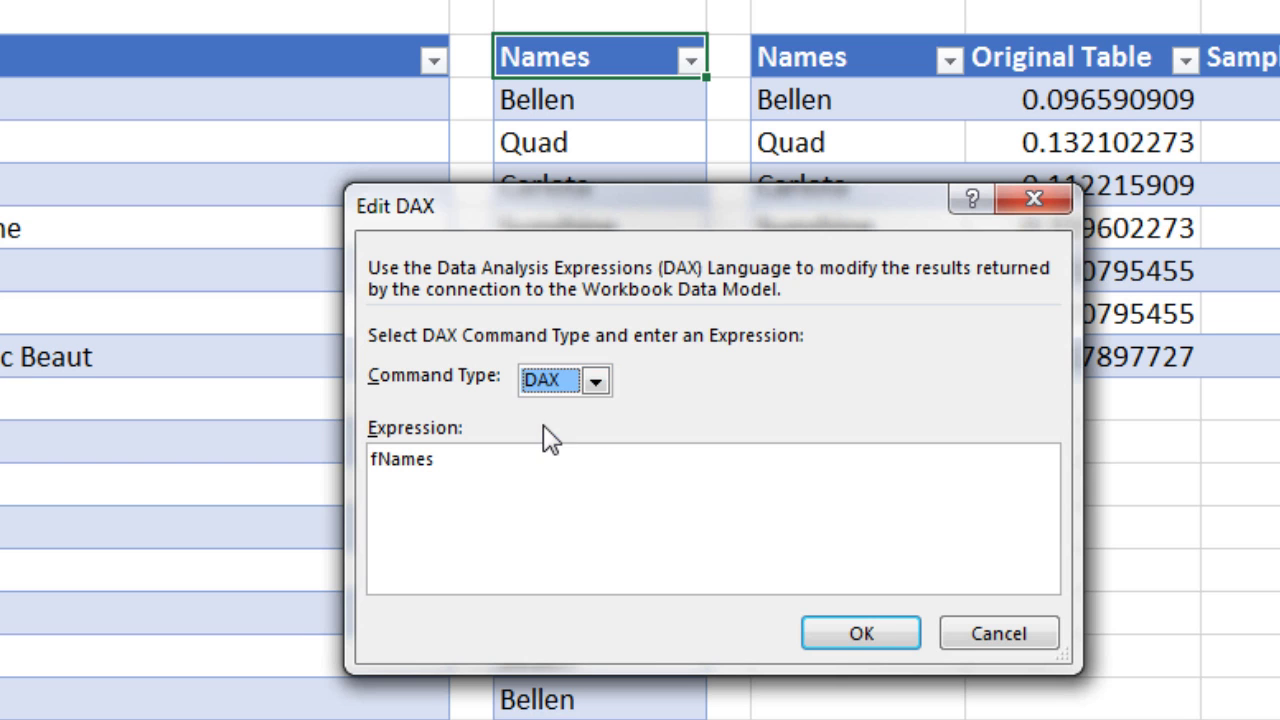
Replace the fNames expression with EVALUATE and start SAMPLE on a new line with size 50 and table fNames.
left_click_drag(447, 463, 349, 457)
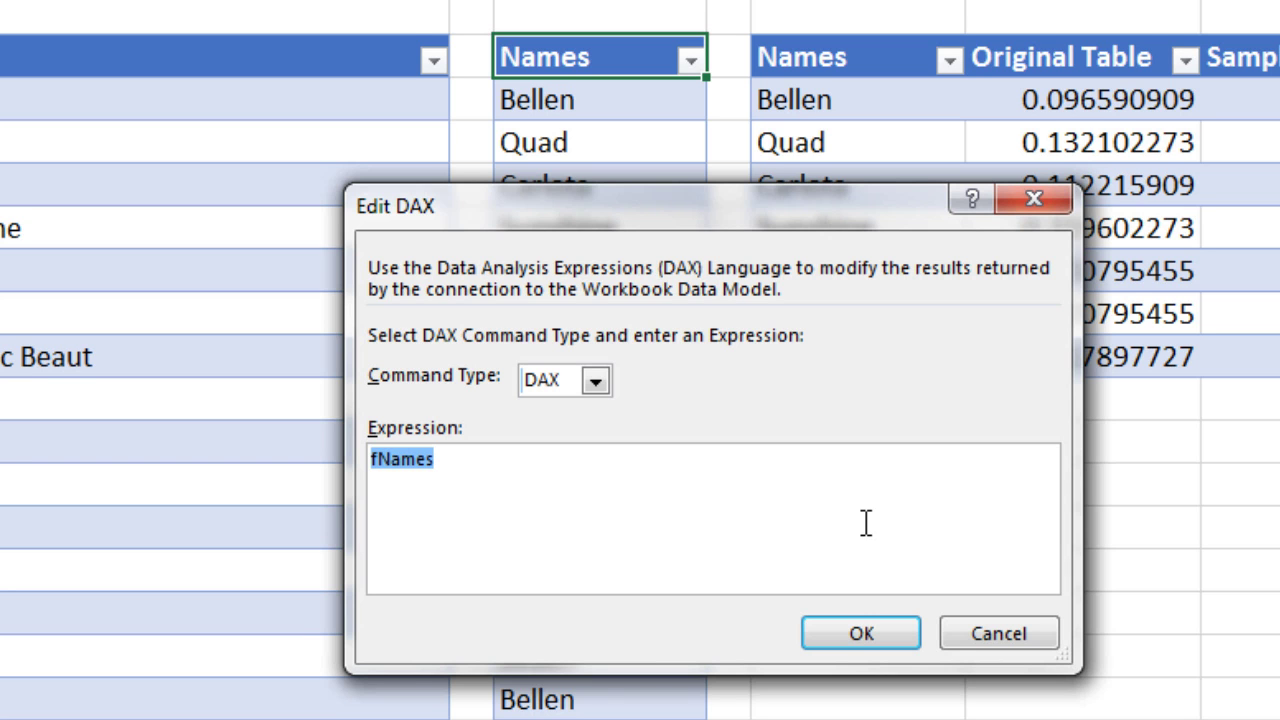
type("EVA")
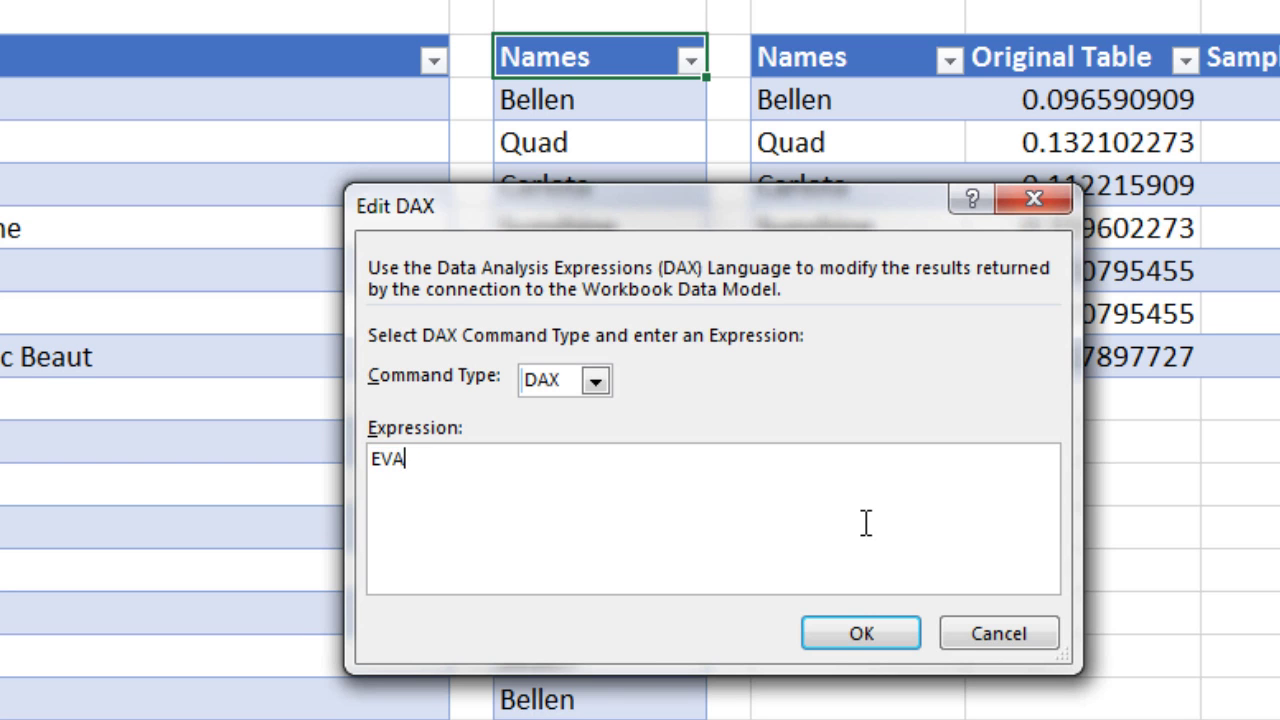
type("LUATE ")
type("SAMPL")
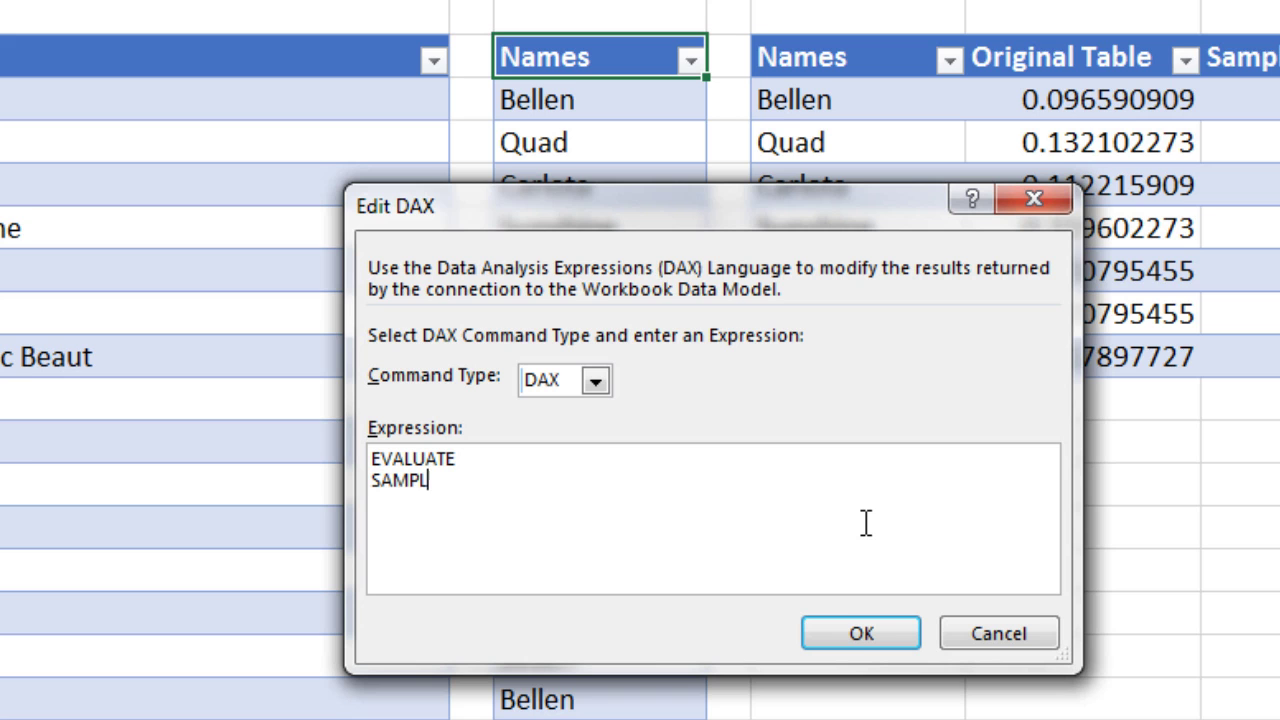
type("E(")
type("50")
type(",")
type("fNames")
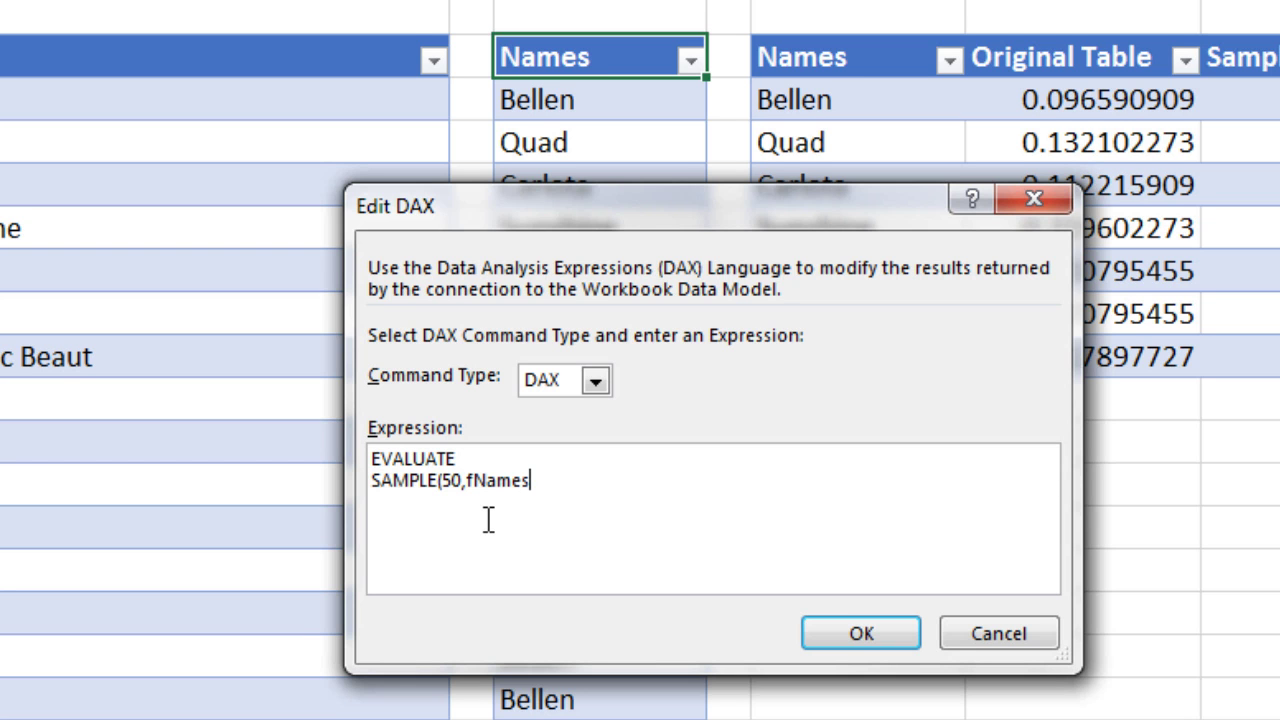
Complete the SAMPLE expression with the column fName[Name] and sort order ASC, and run the query.
type(",")
type("fName")
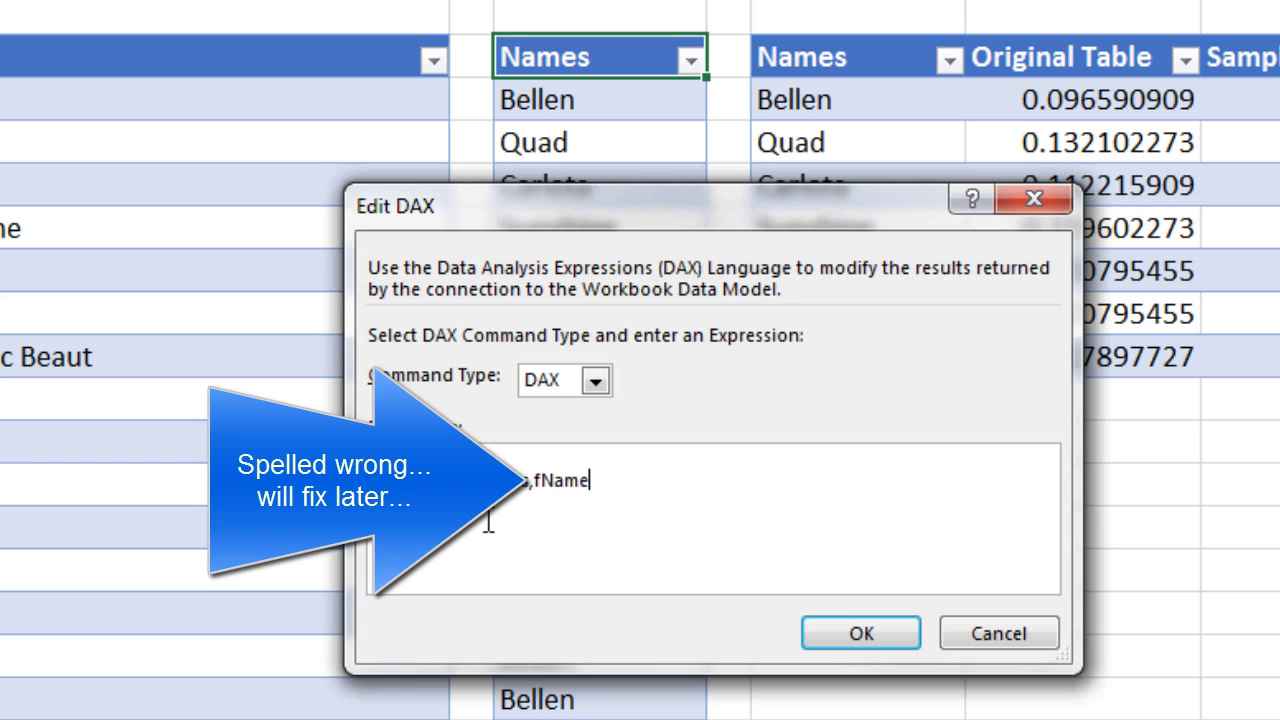
type("[Name")
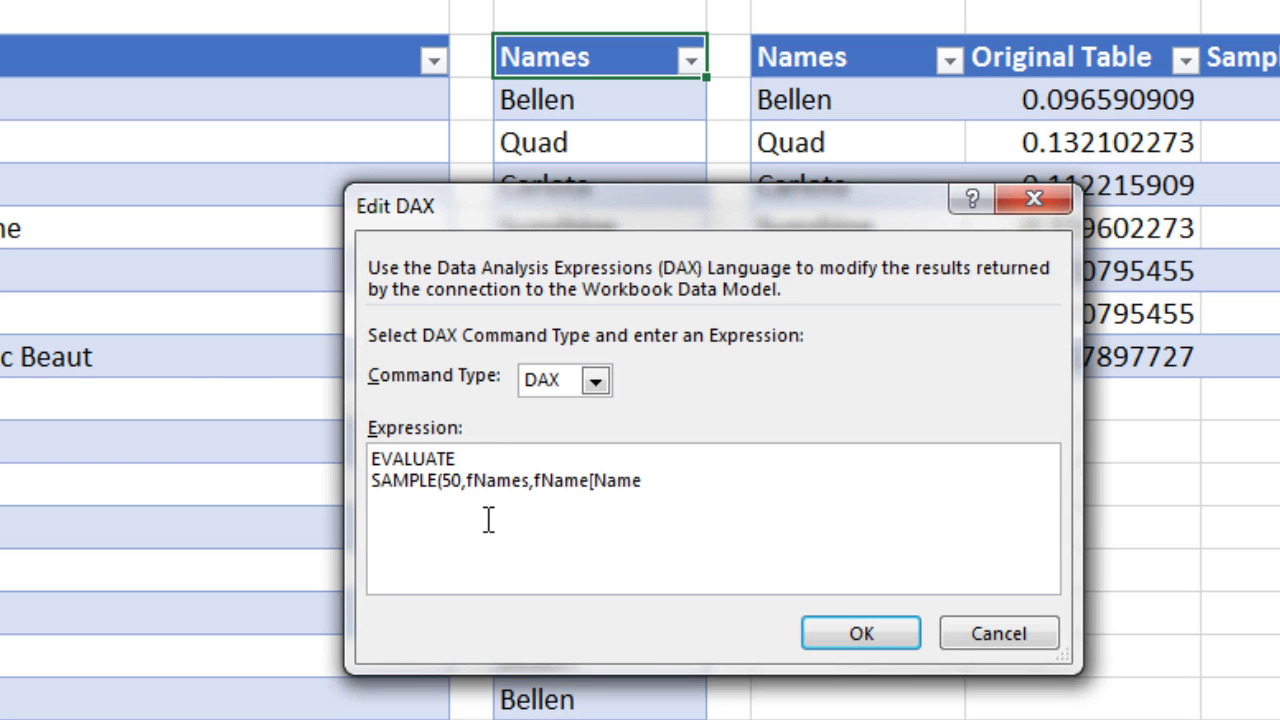
type("]")
type(",")
type("ASC)")
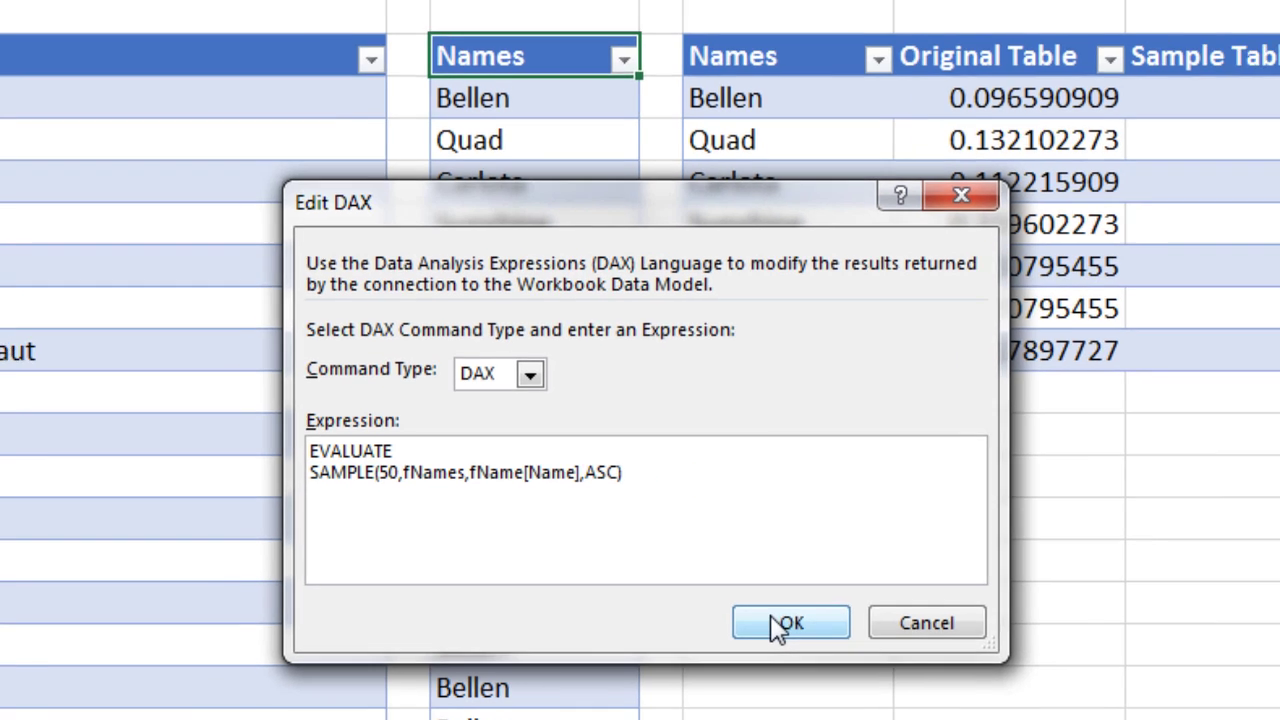
left_click(845, 632)
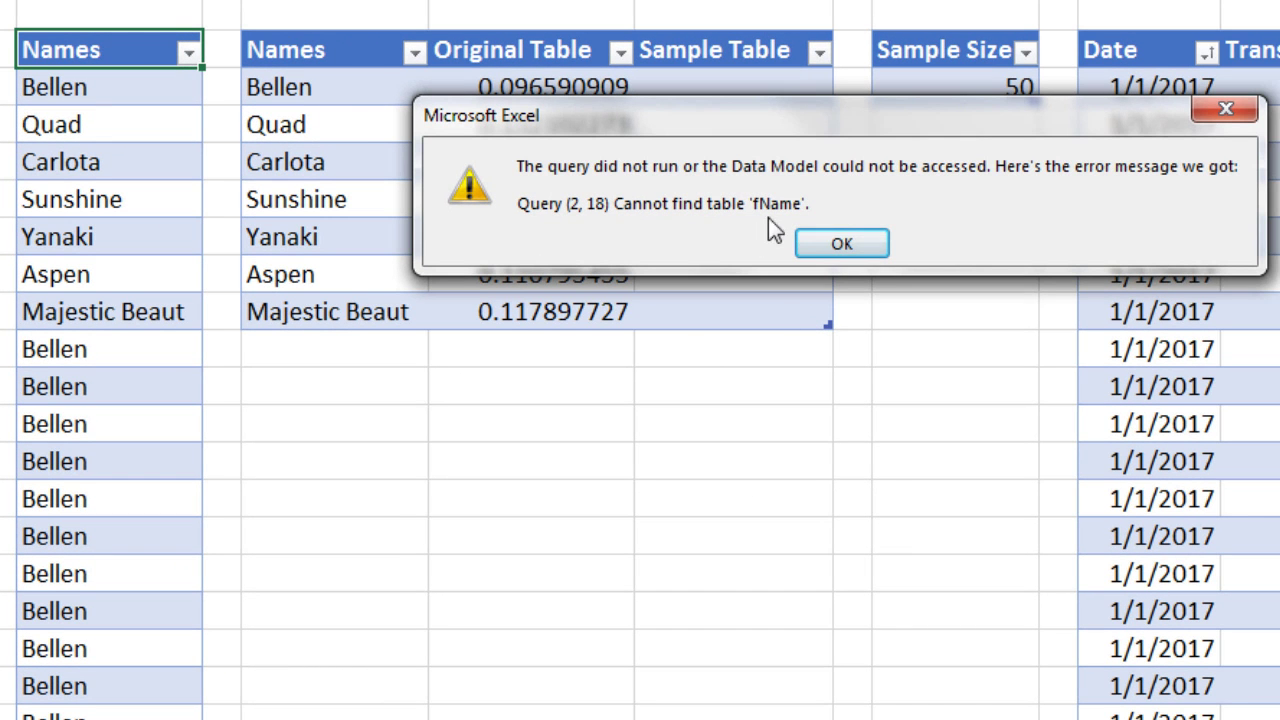
left_click(842, 246)
Reopen the DAX expression of the column C table, correct the column's table reference to fNames, and rerun the query.
right_click(136, 98)
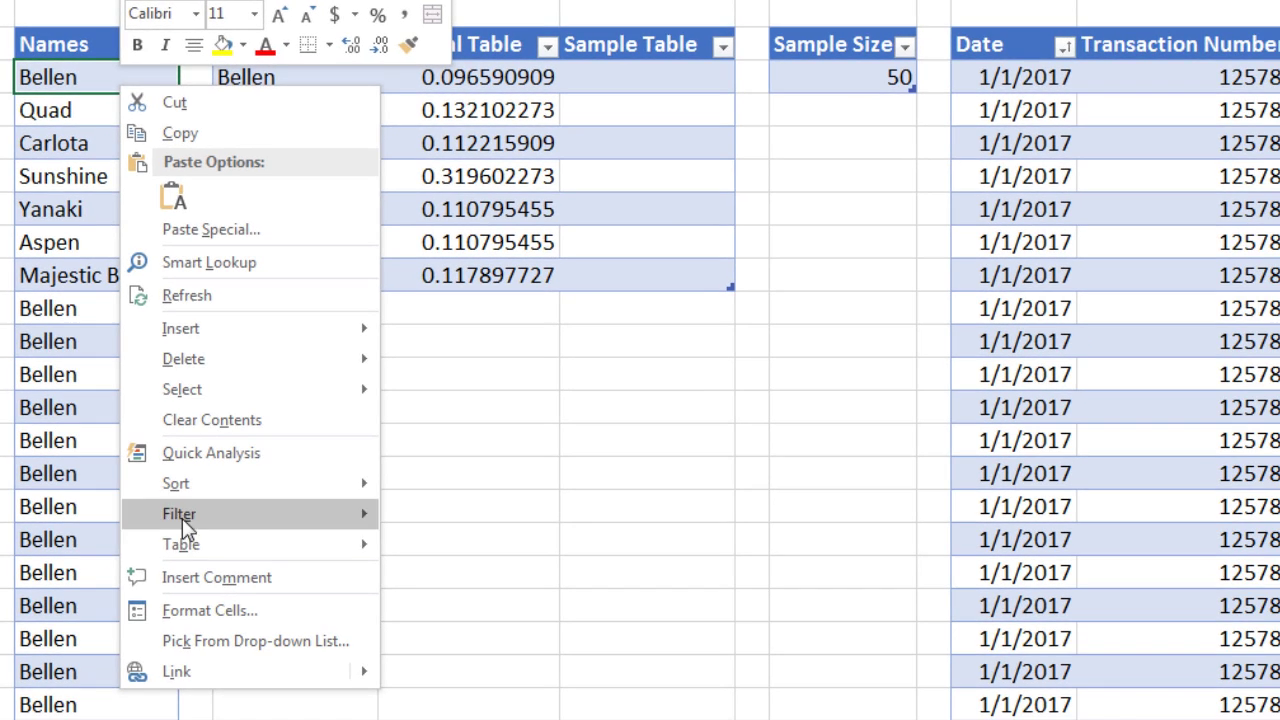
mouse_move(204, 614)
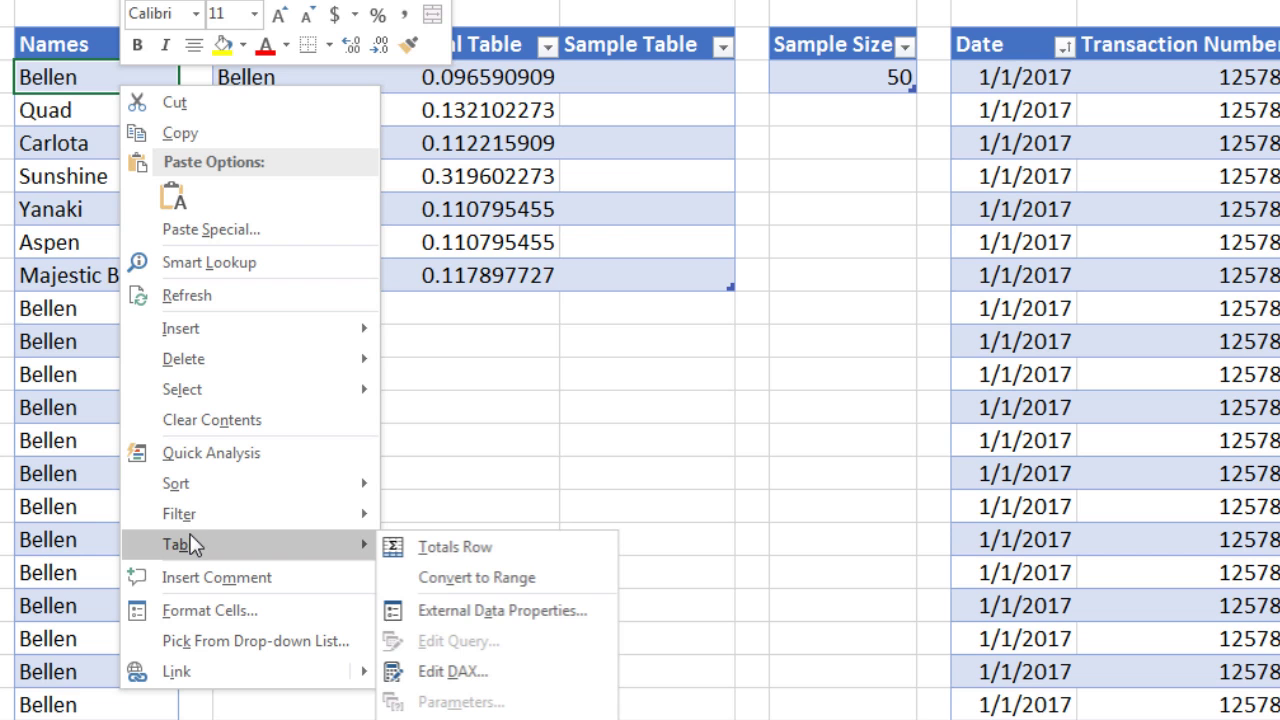
left_click(460, 668)
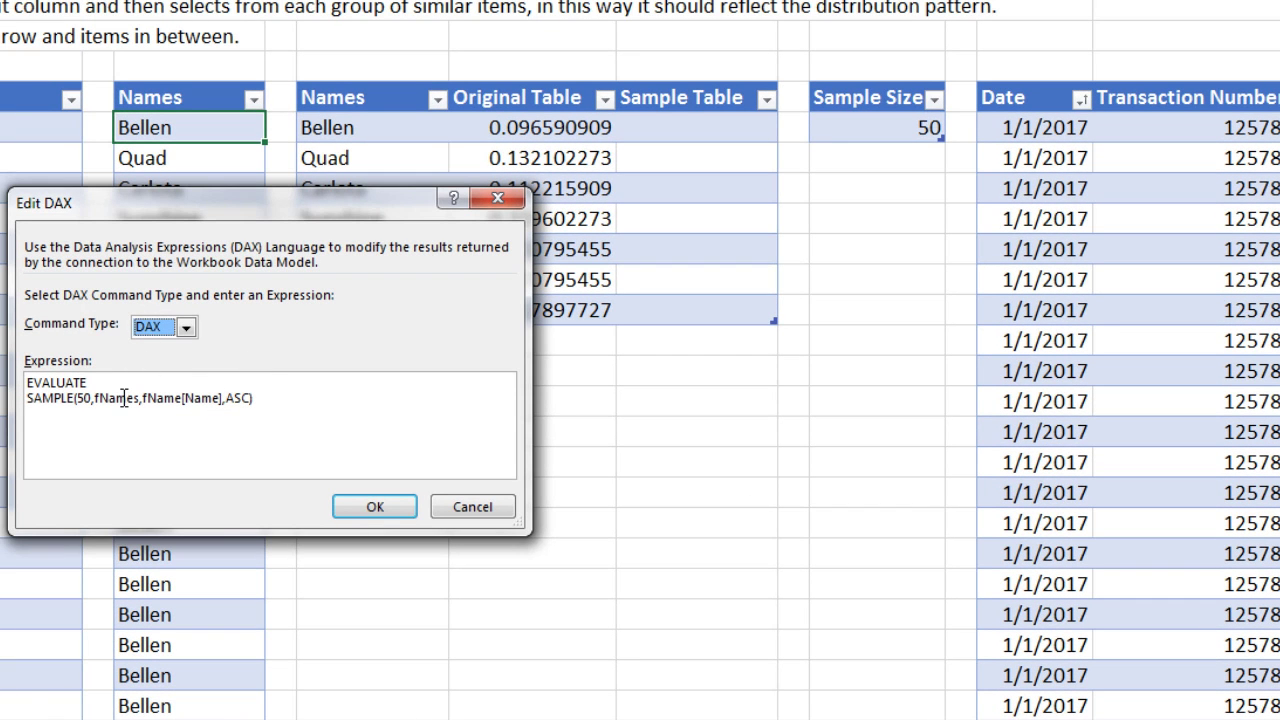
left_click(180, 398)
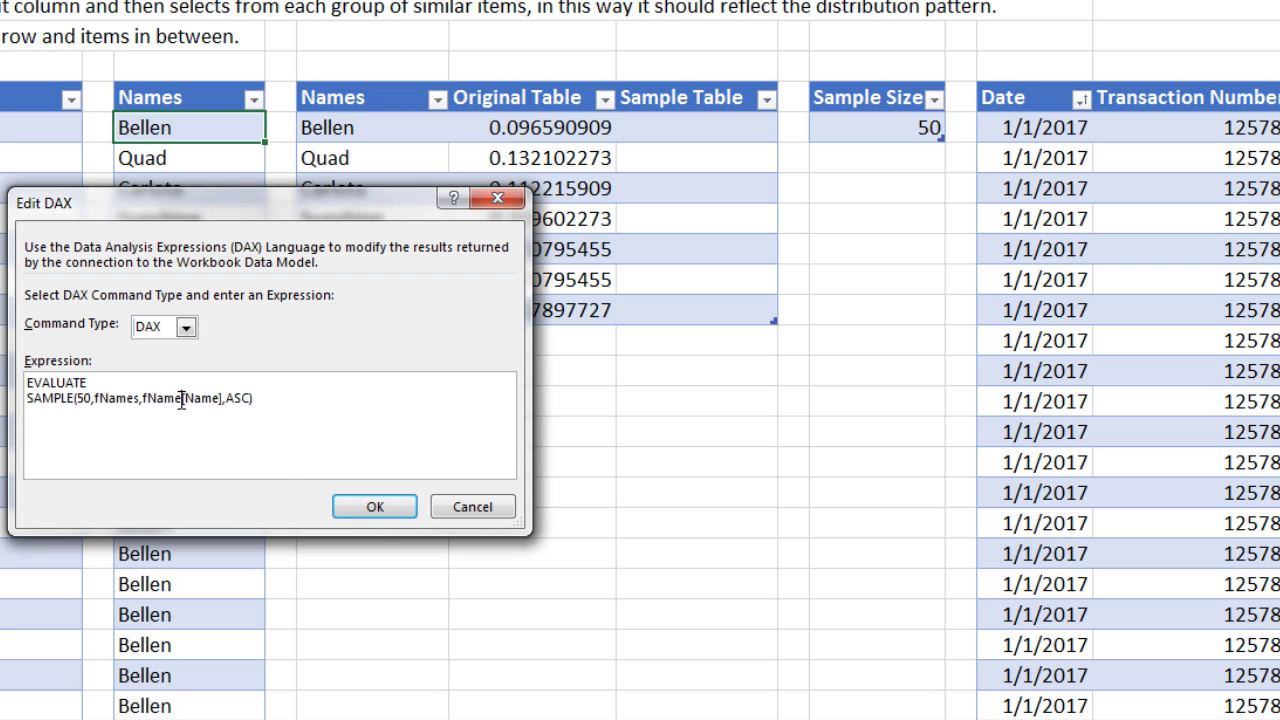
type("s")
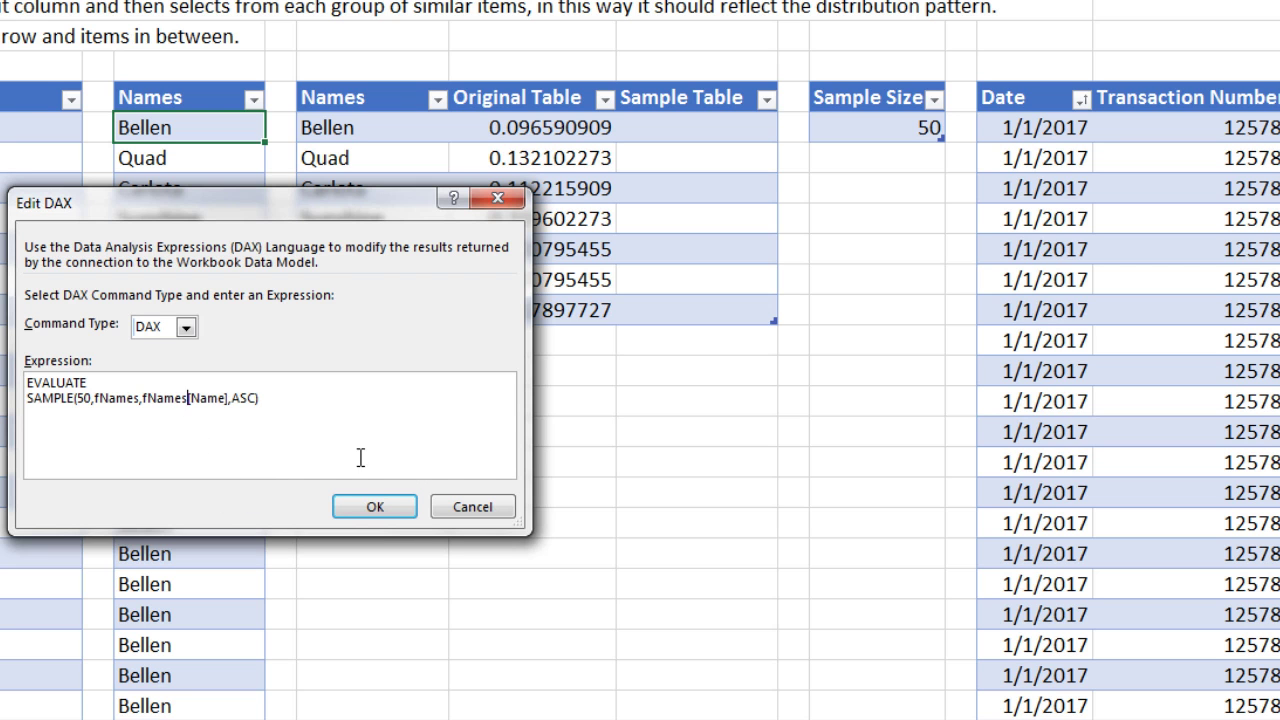
left_click(375, 507)
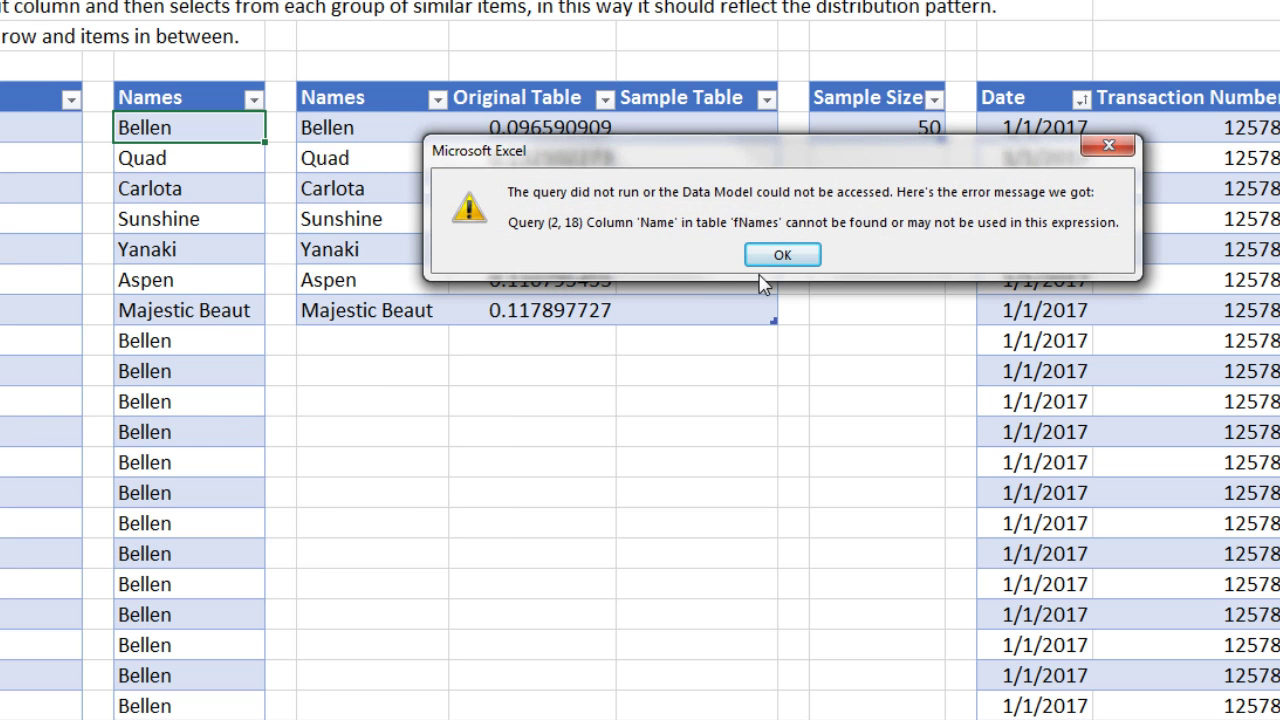
left_click(782, 255)
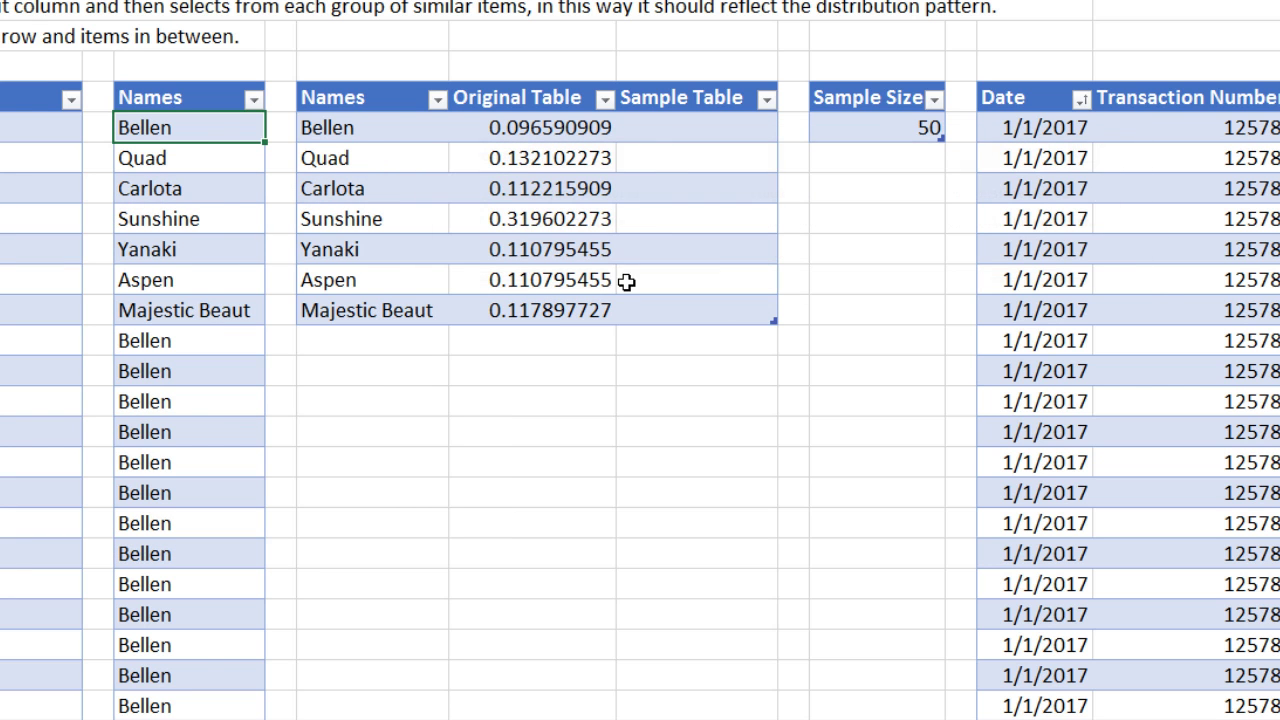
Edit the DAX expression again so the column reference reads fNames[Names], and rerun the query.
right_click(203, 127)
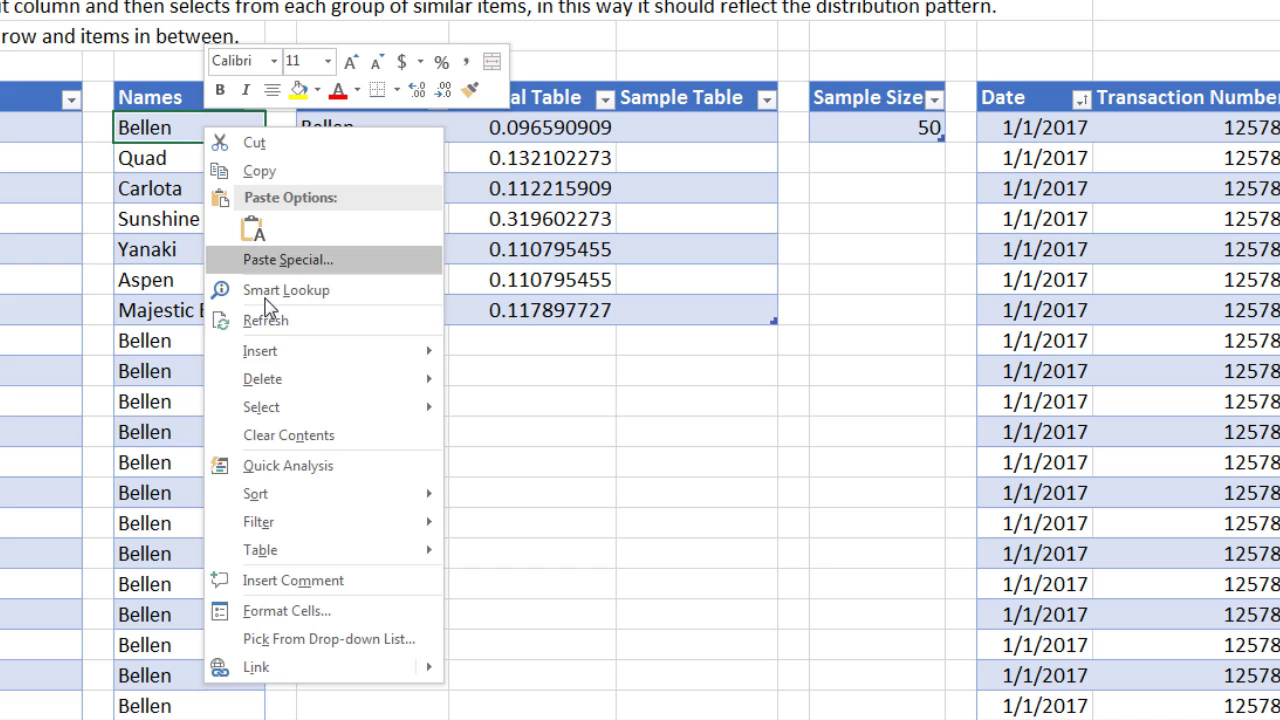
mouse_move(333, 550)
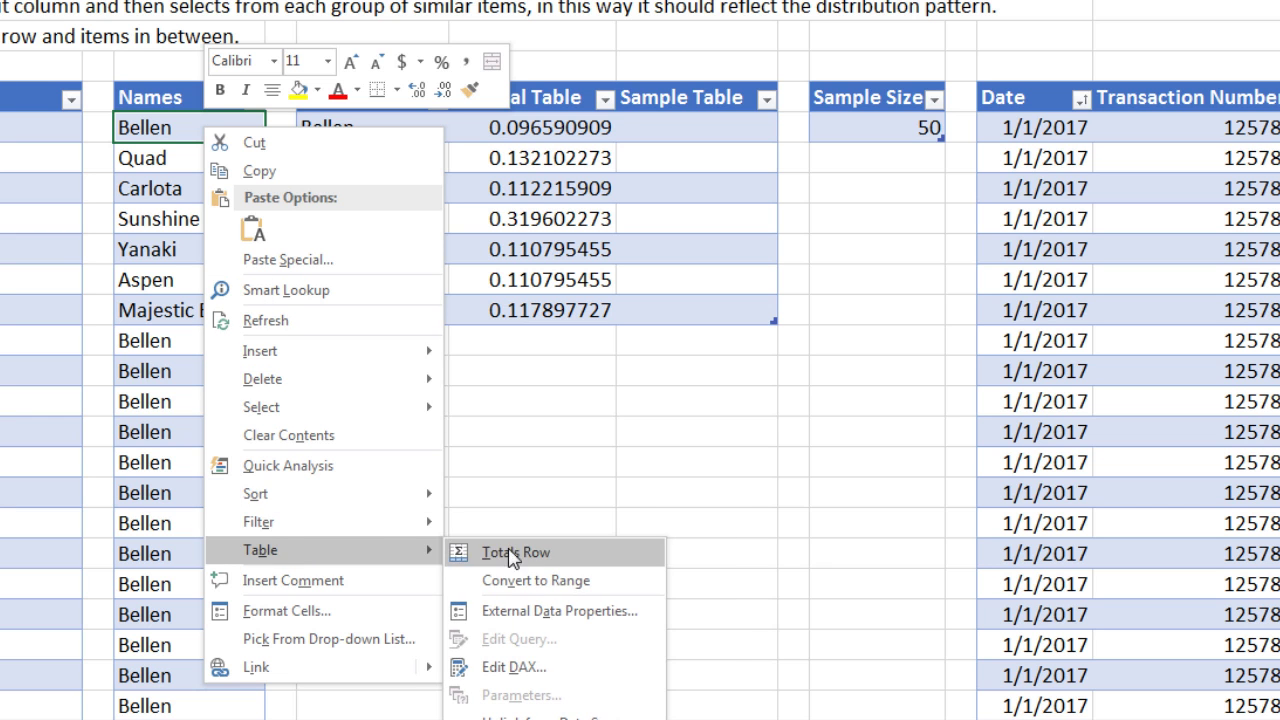
left_click(530, 667)
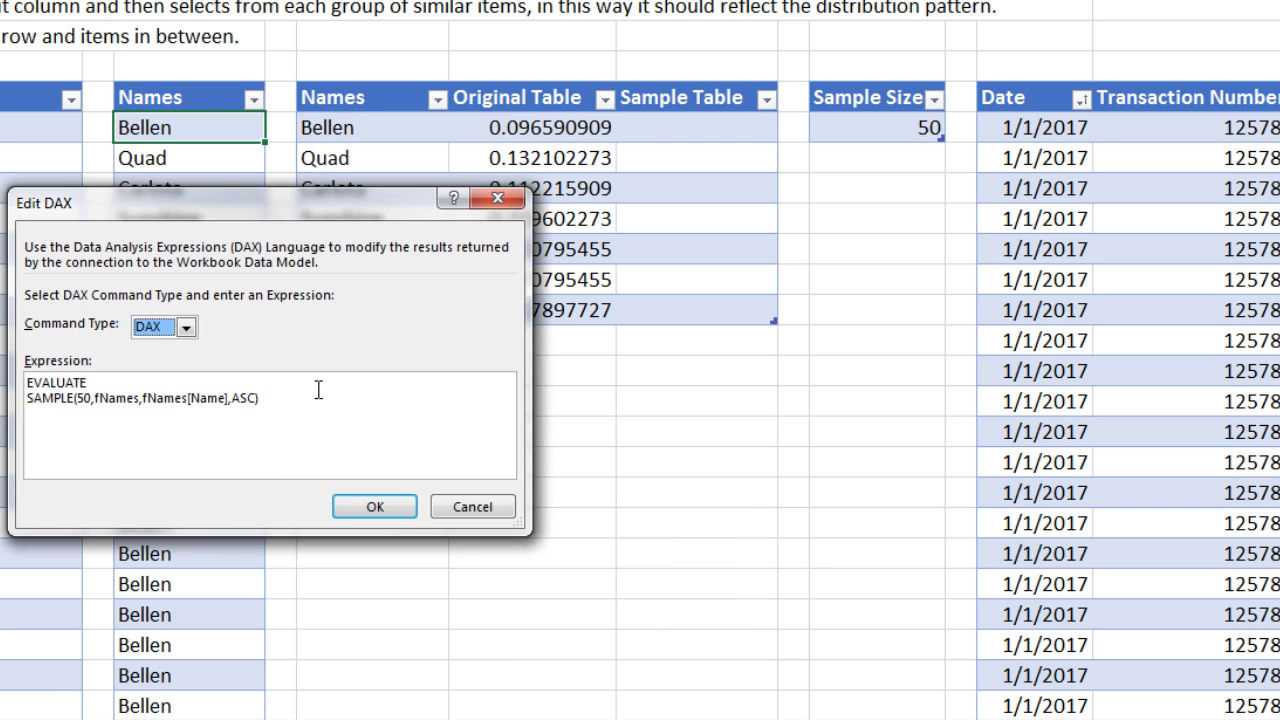
left_click(222, 401)
type("s")
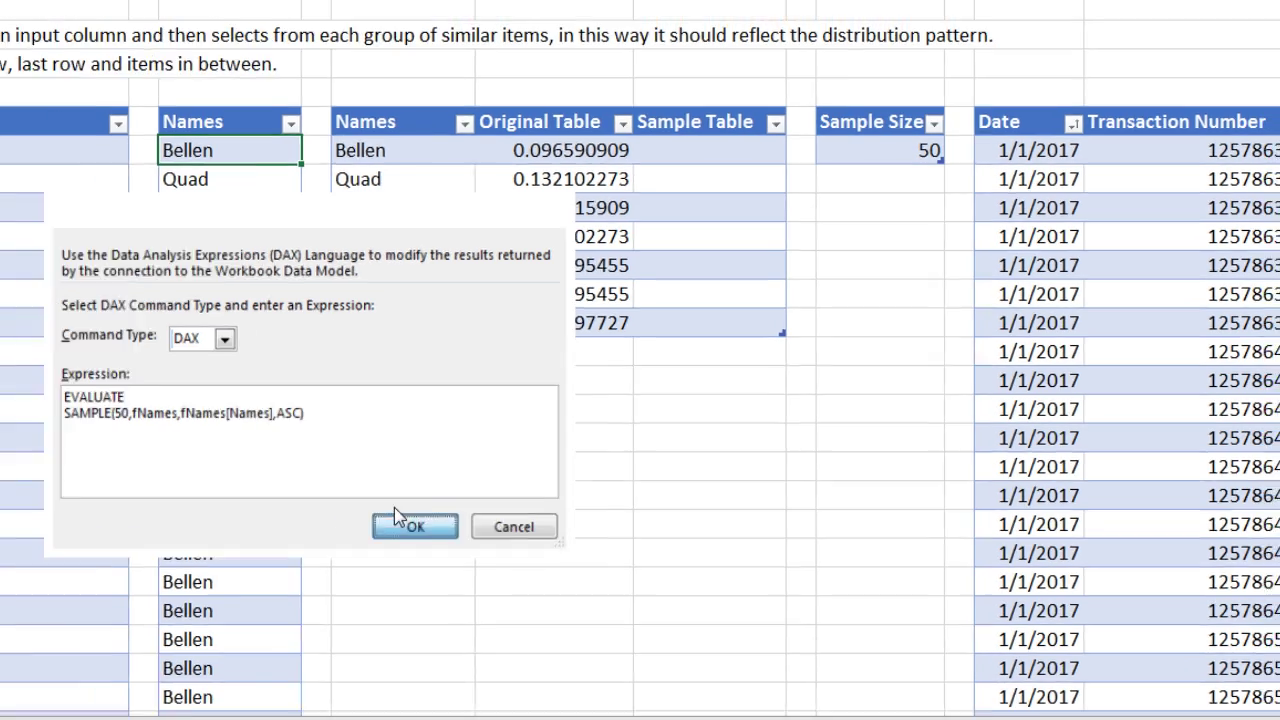
left_click(372, 508)
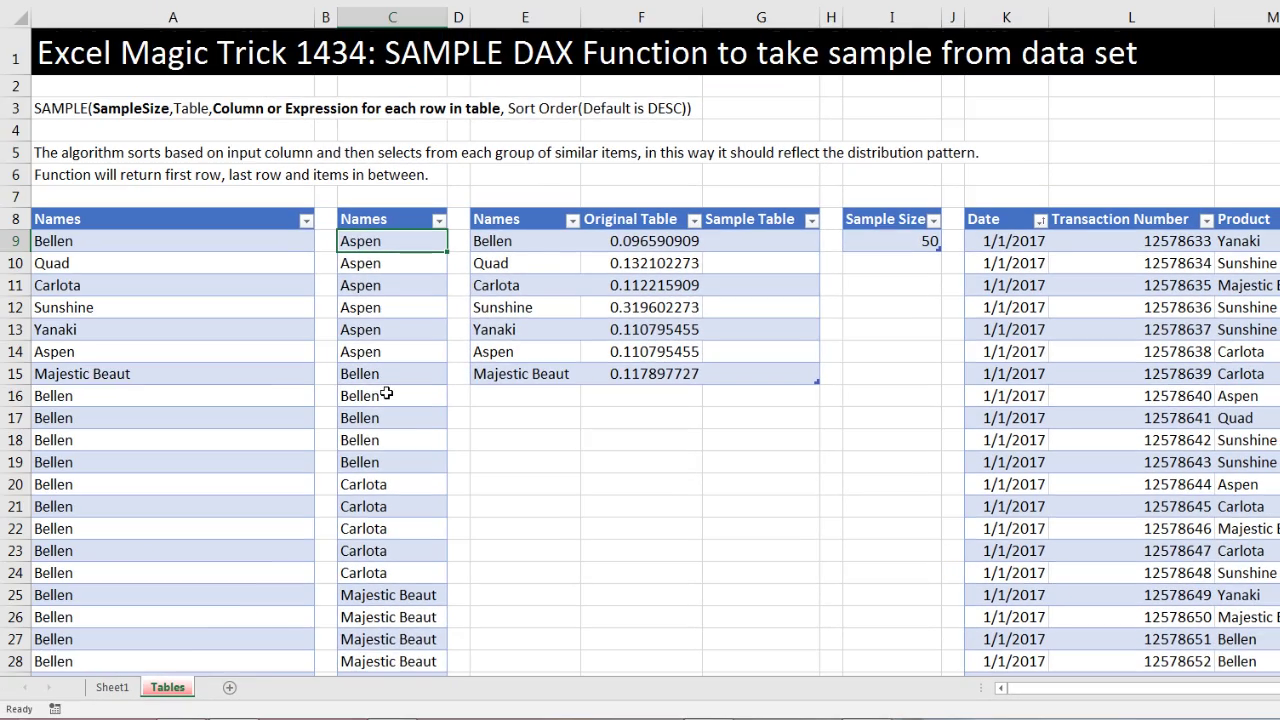
Review the sampled names down column C and examine the Original Table formula in F9.
scroll(385, 395, "down", 14)
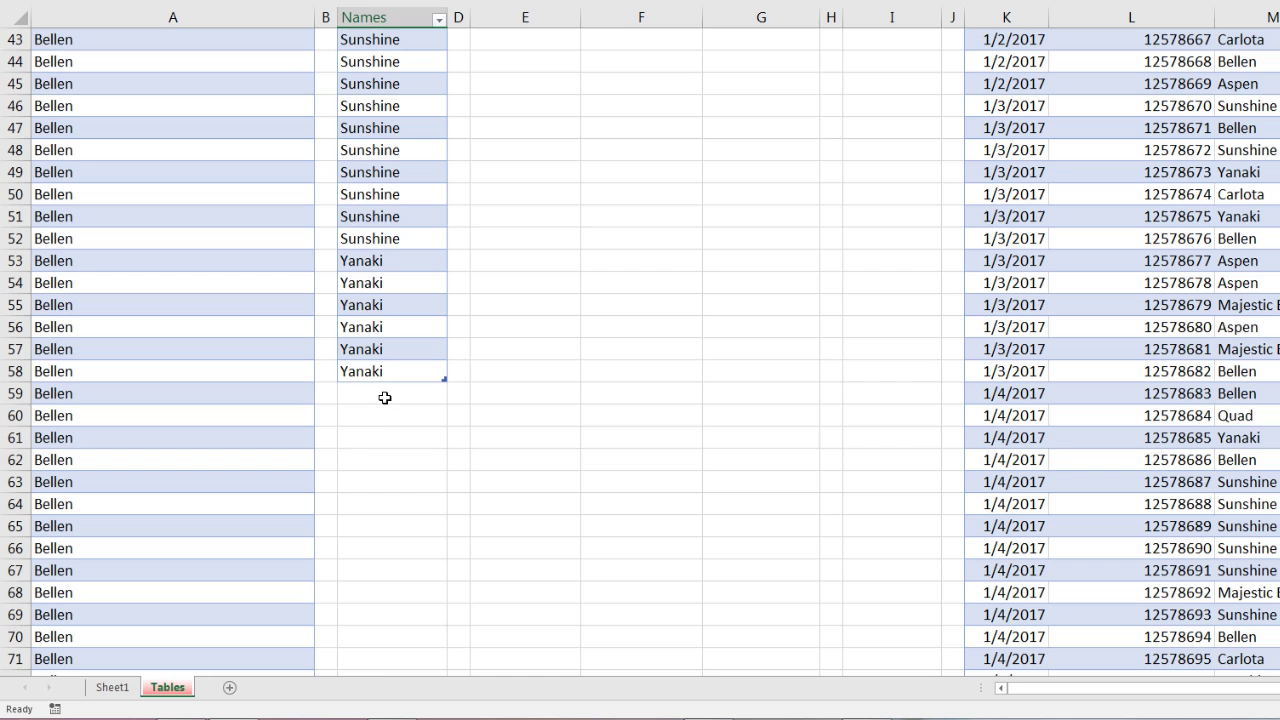
scroll(385, 398, "up", 14)
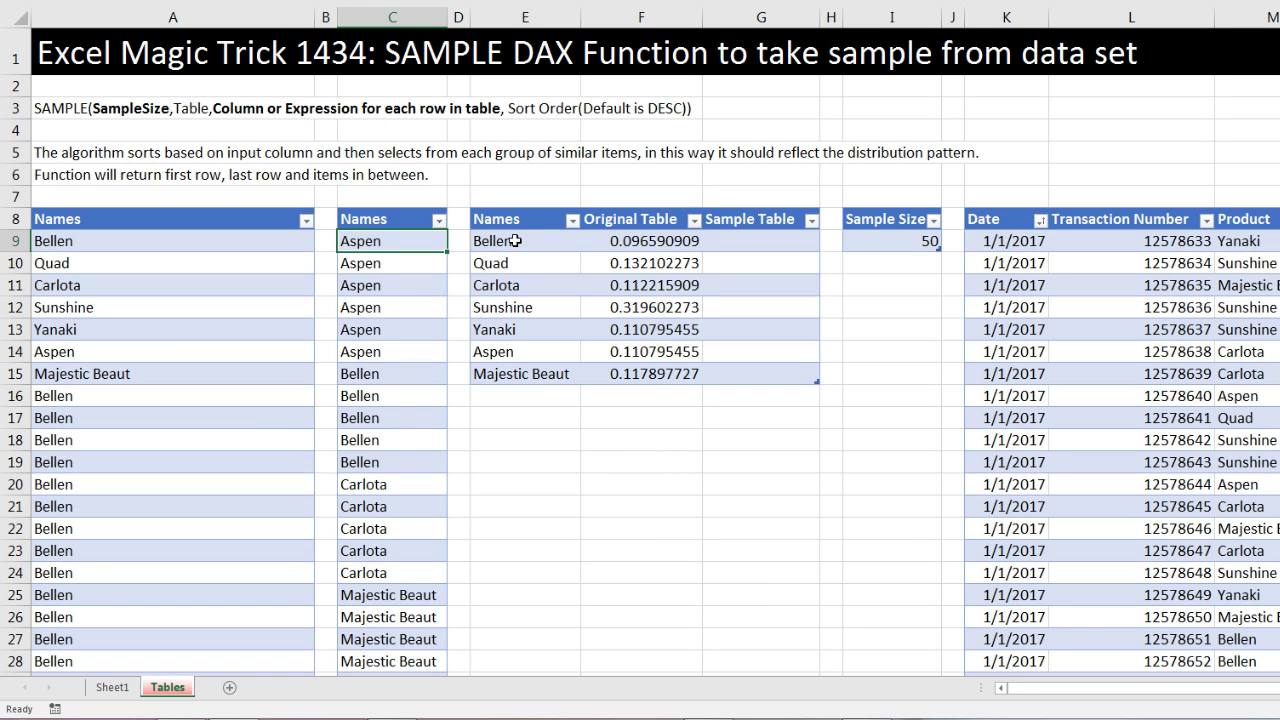
double_click(627, 245)
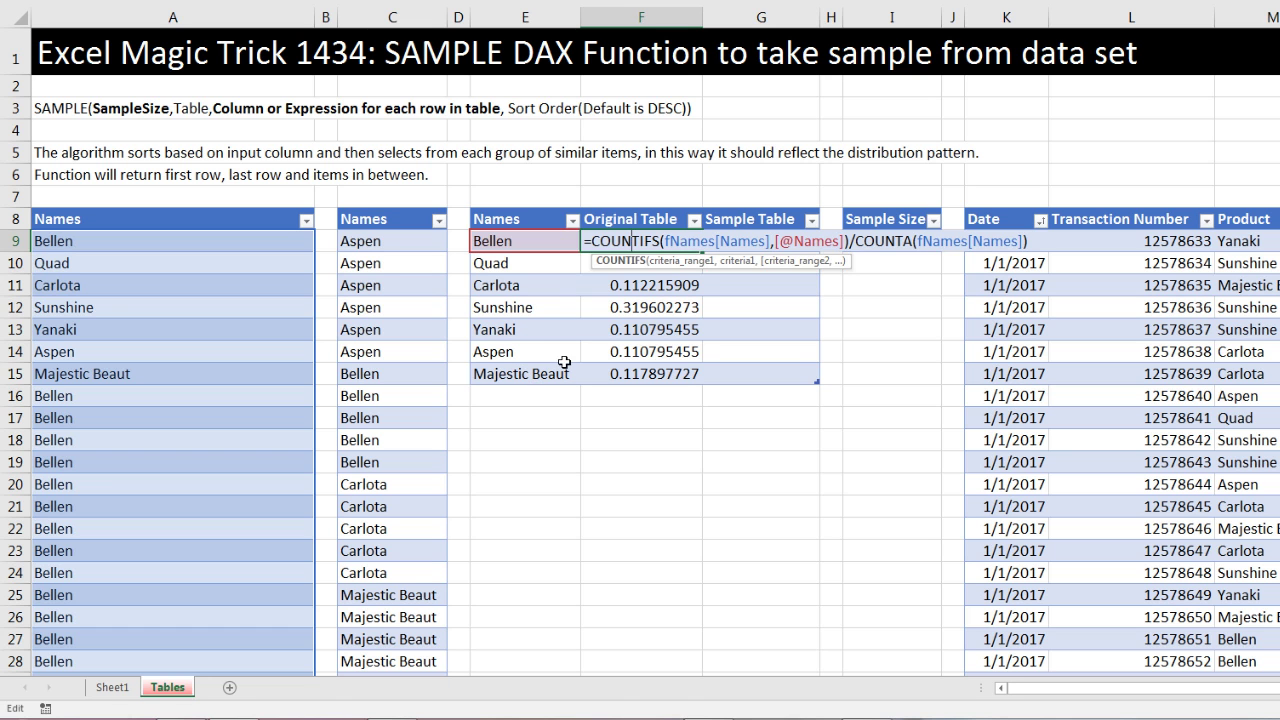
key("Escape")
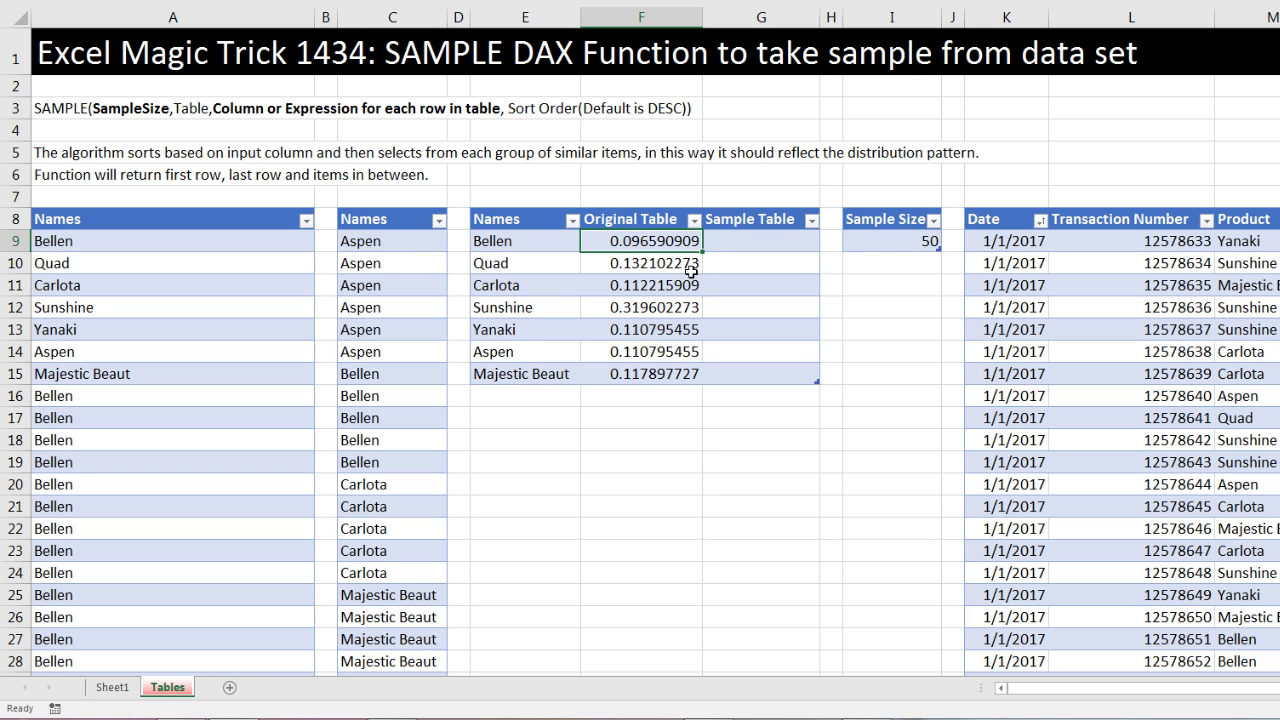
left_click(784, 244)
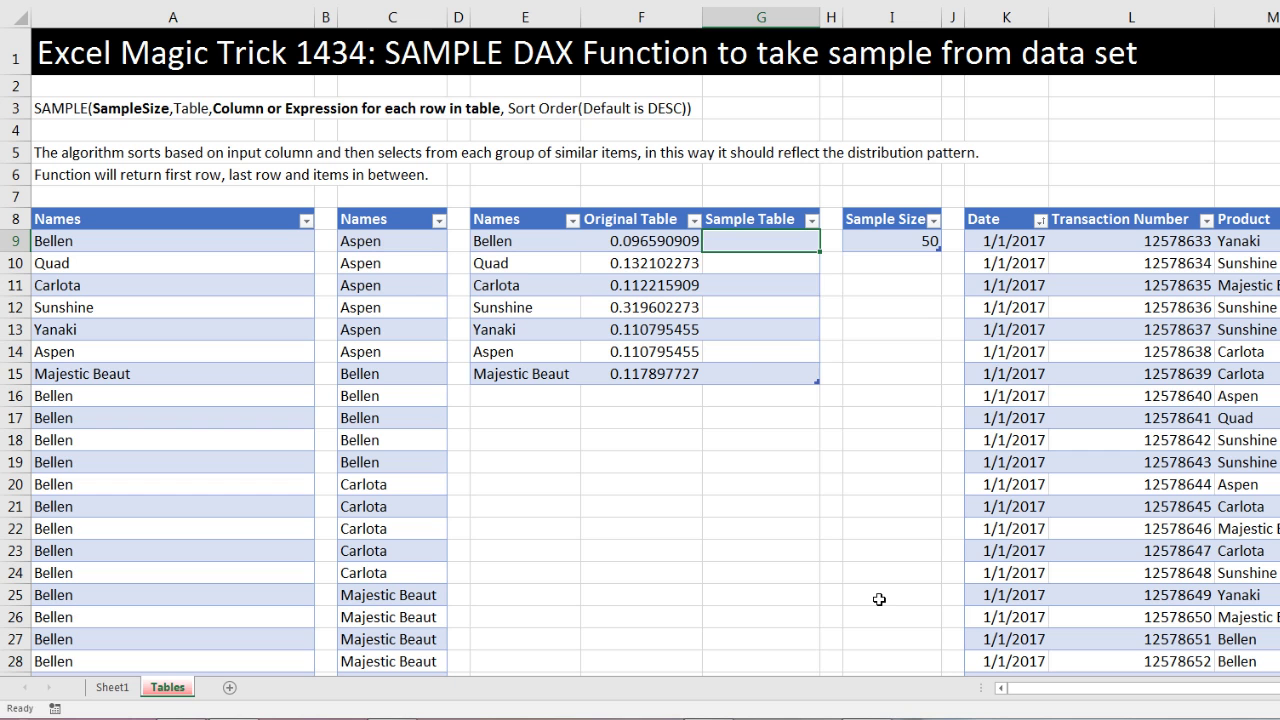
type("=countifs")
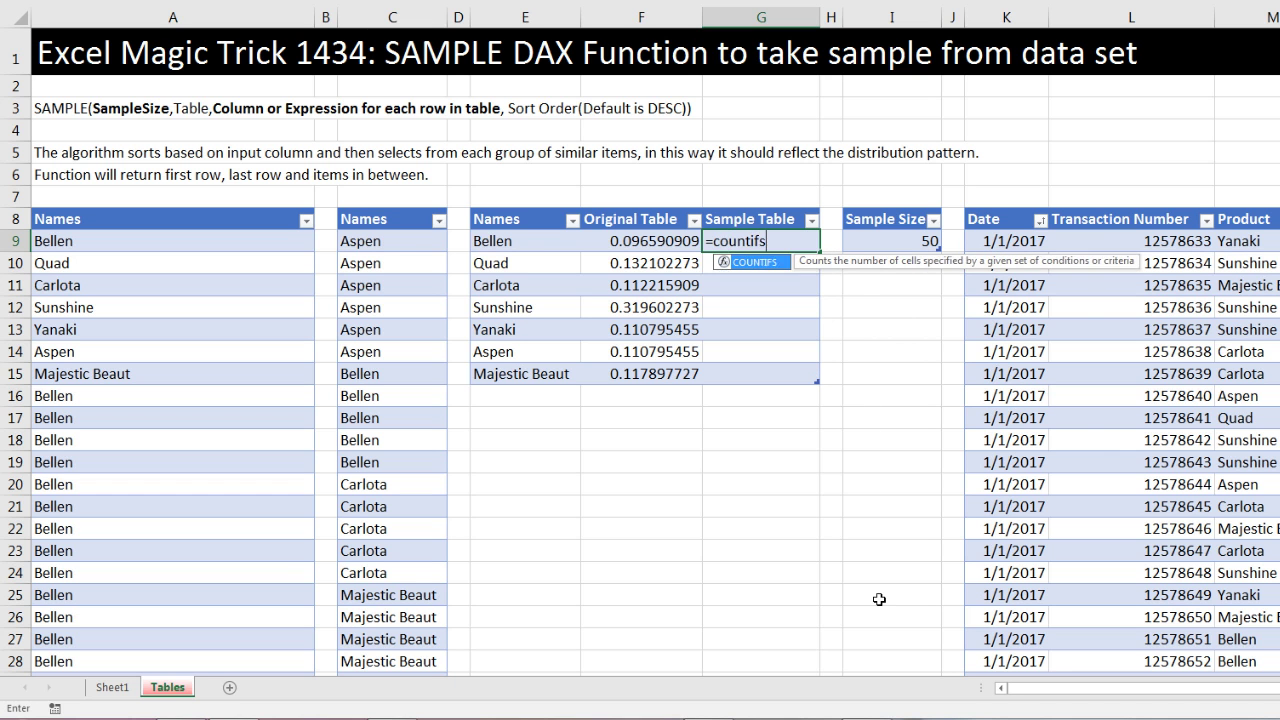
key("Tab")
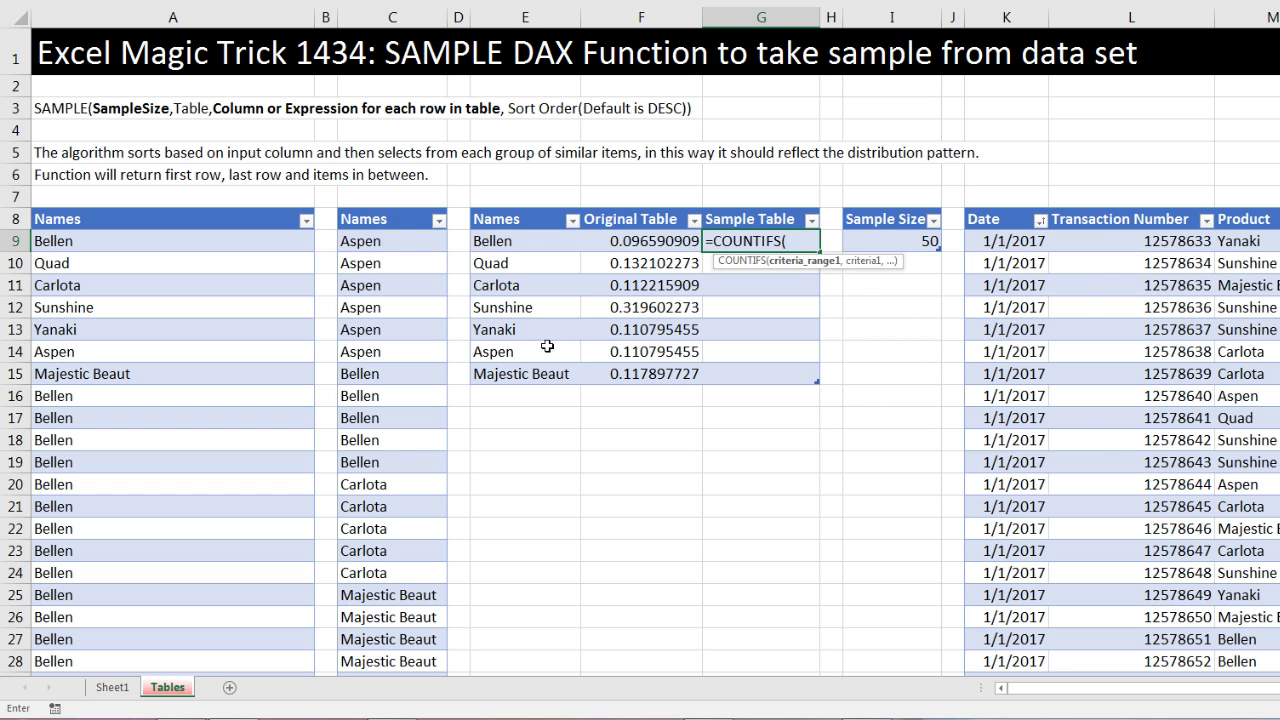
left_click(393, 205)
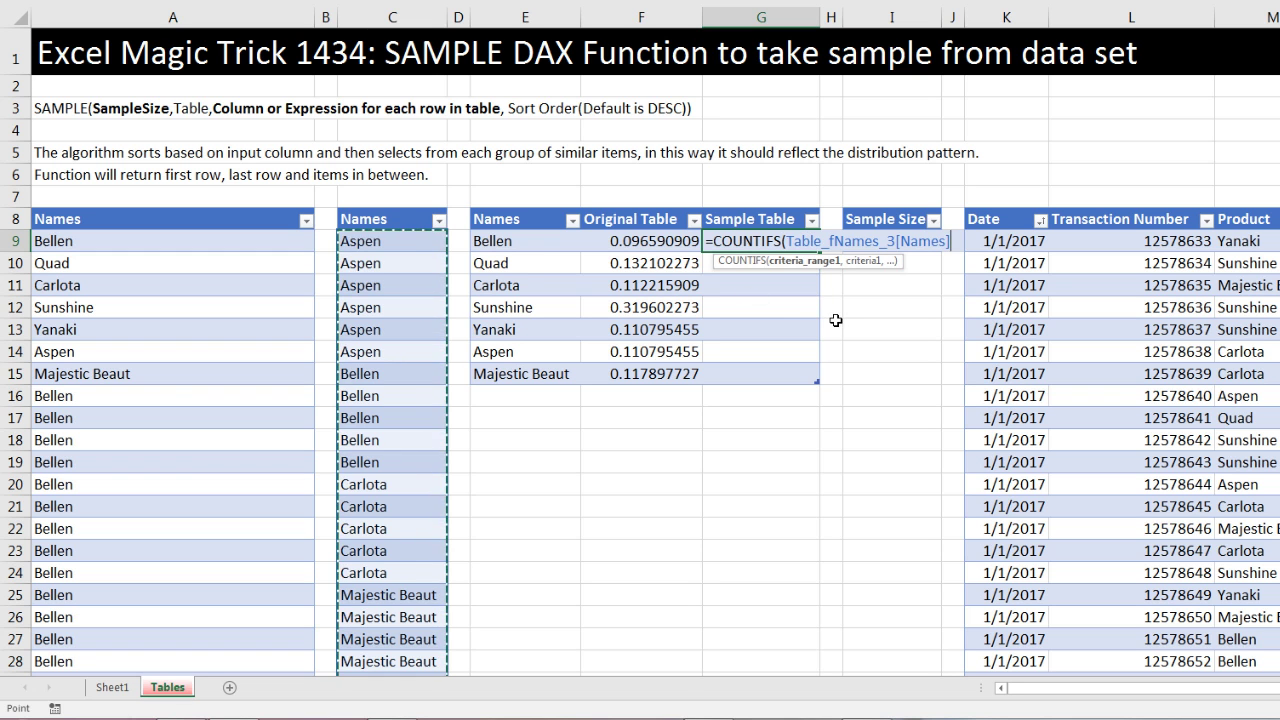
type(",")
left_click(518, 241)
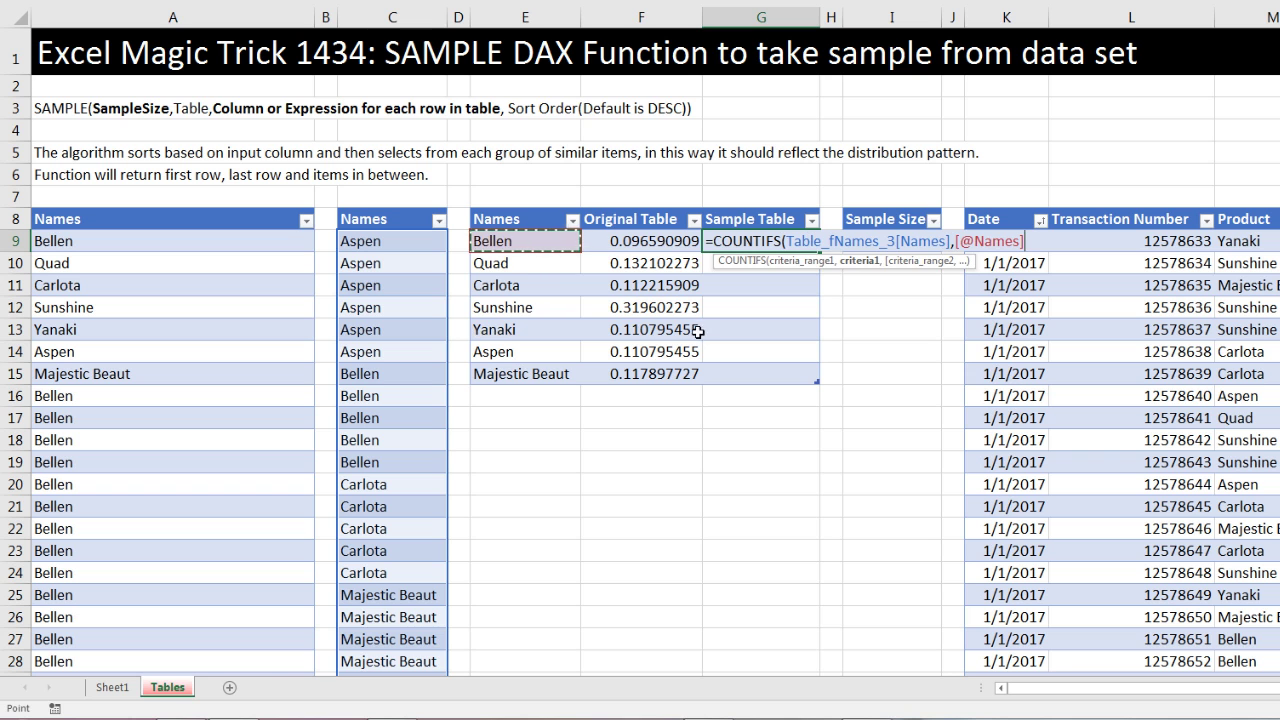
type(")/")
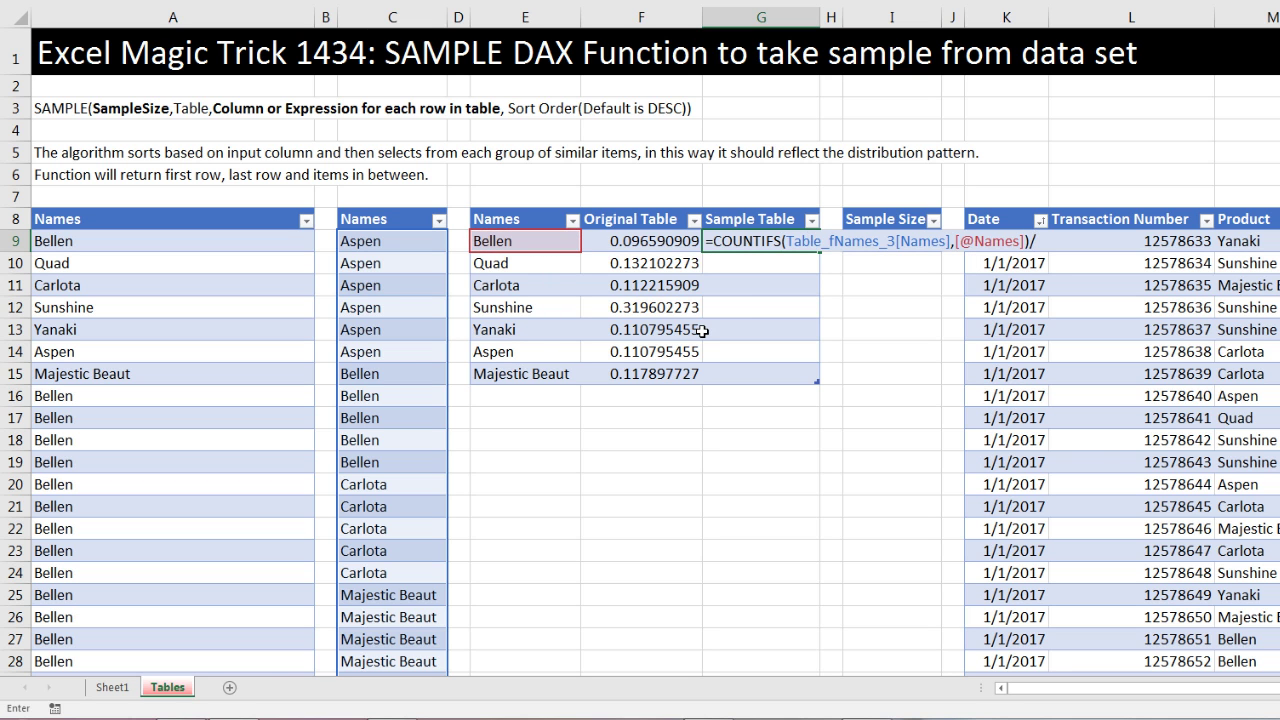
Complete the G9 formula with COUNTA(Table_fNames_3[Names]) as divisor, enter it, and compare Quad's original and sample proportions.
type("coum")
type("nta")
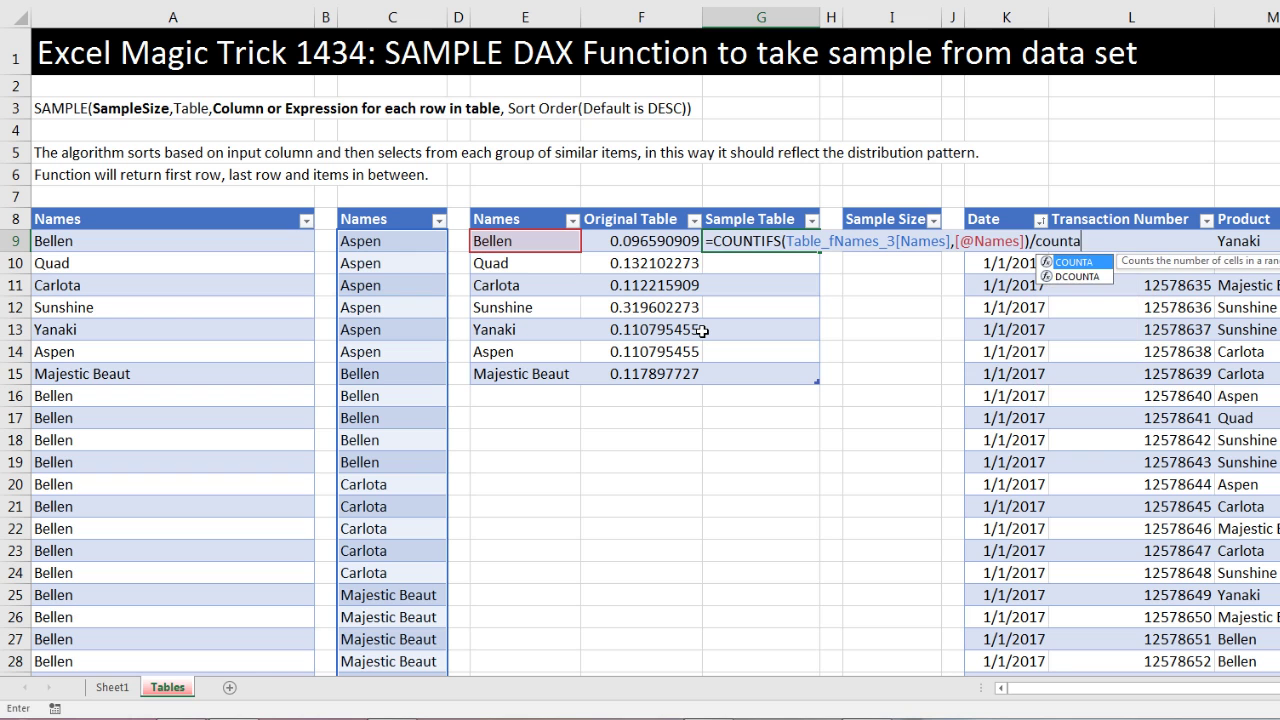
key("Tab")
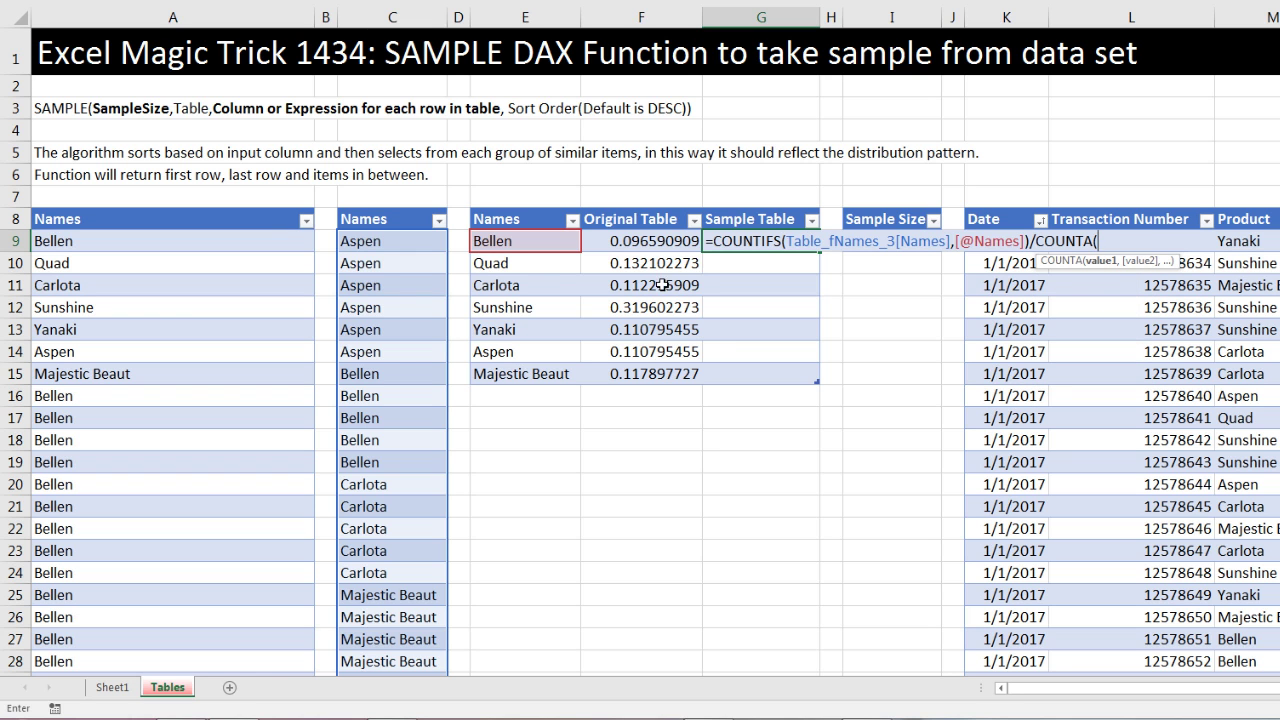
left_click(406, 208)
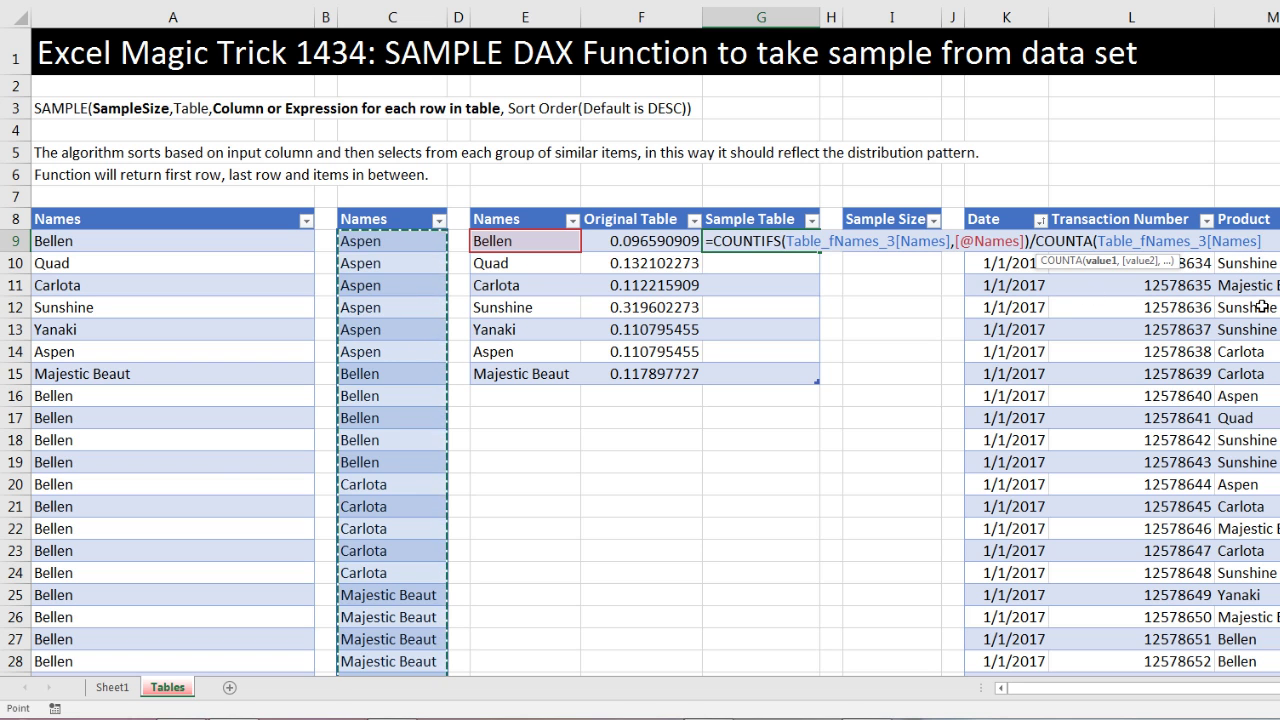
type(")")
key("ctrl+Return")
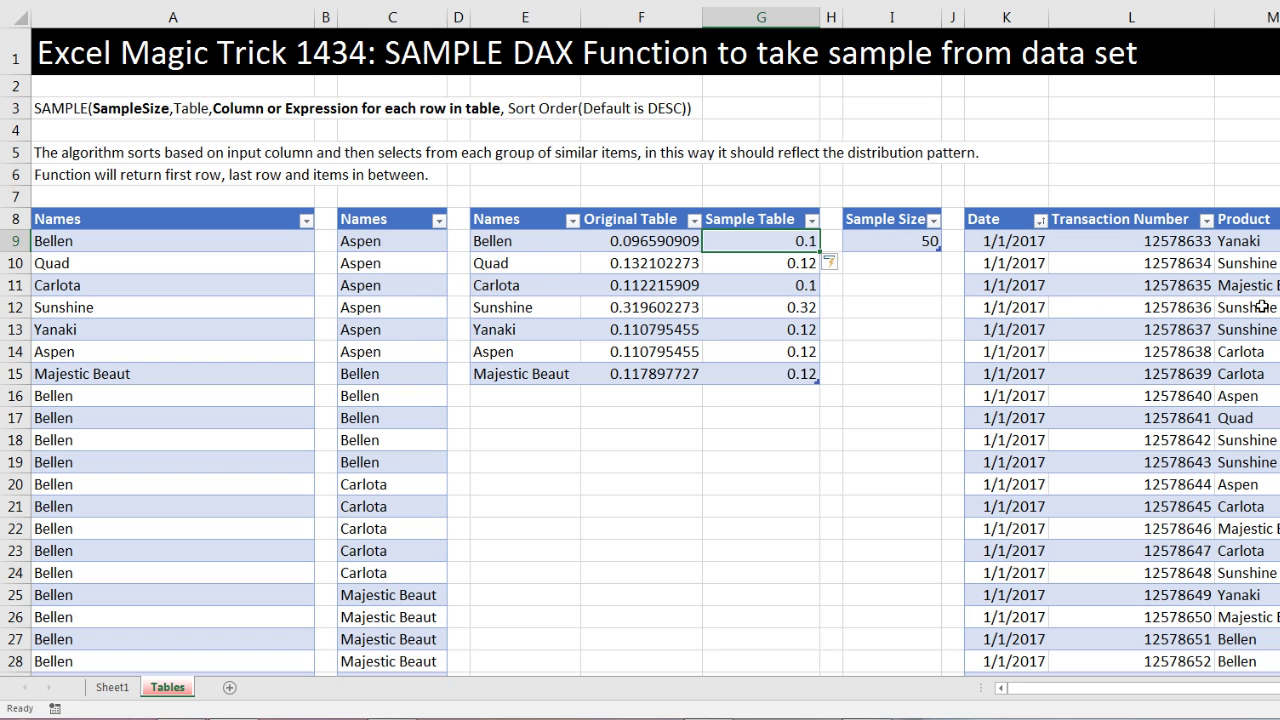
left_click(676, 266)
left_click(767, 270)
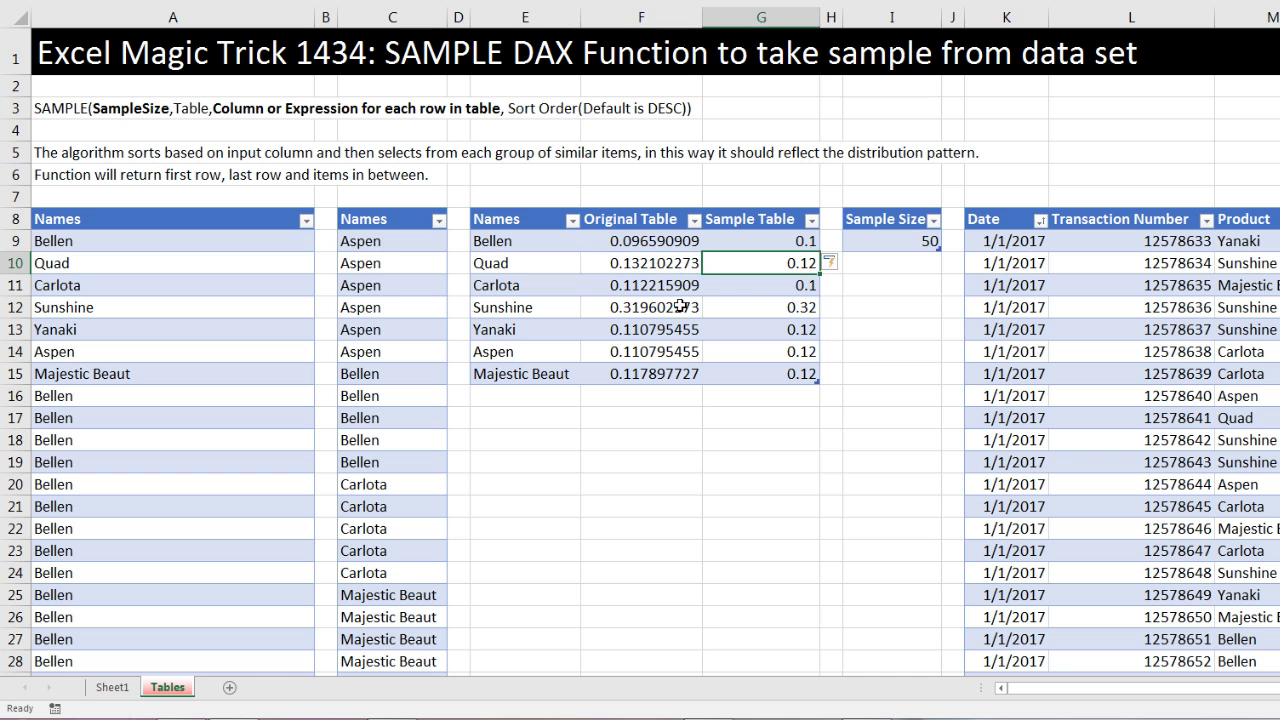
Compare the Original Table and Sample Table proportions for Carlota and Sunshine, and check the sampled names in column C.
left_click(664, 293)
left_click(767, 289)
left_click(667, 308)
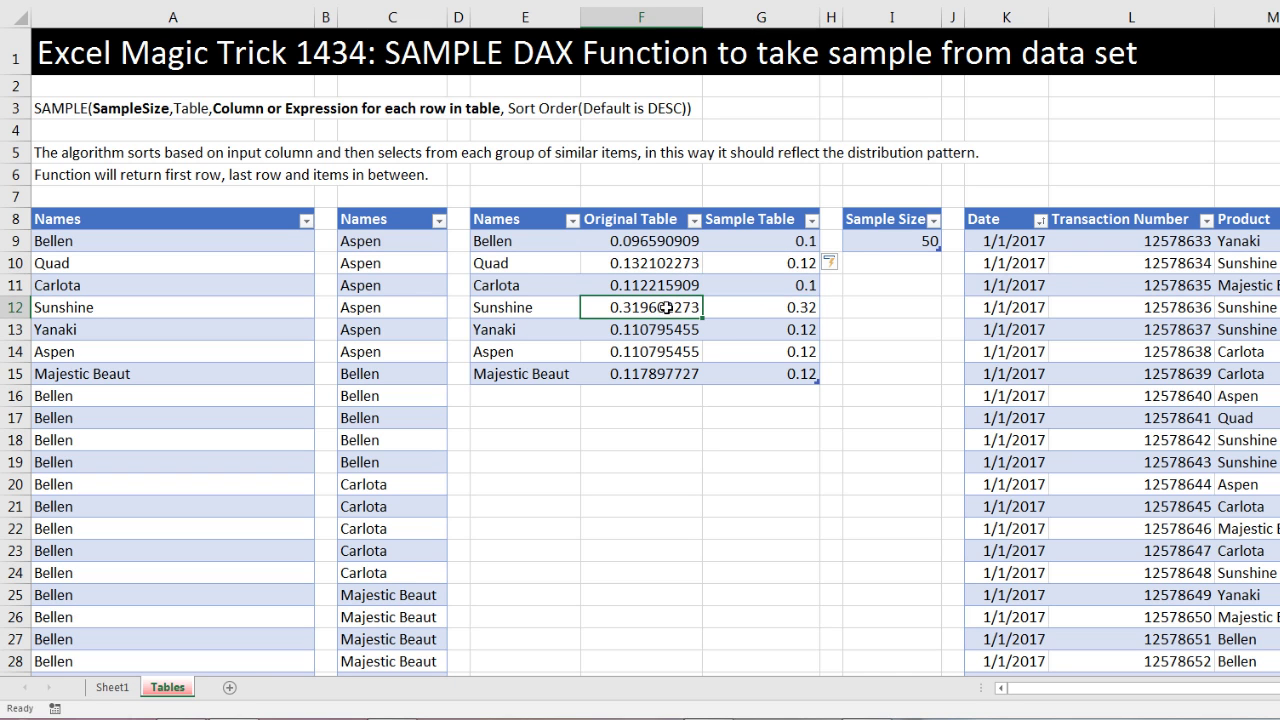
left_click(769, 314)
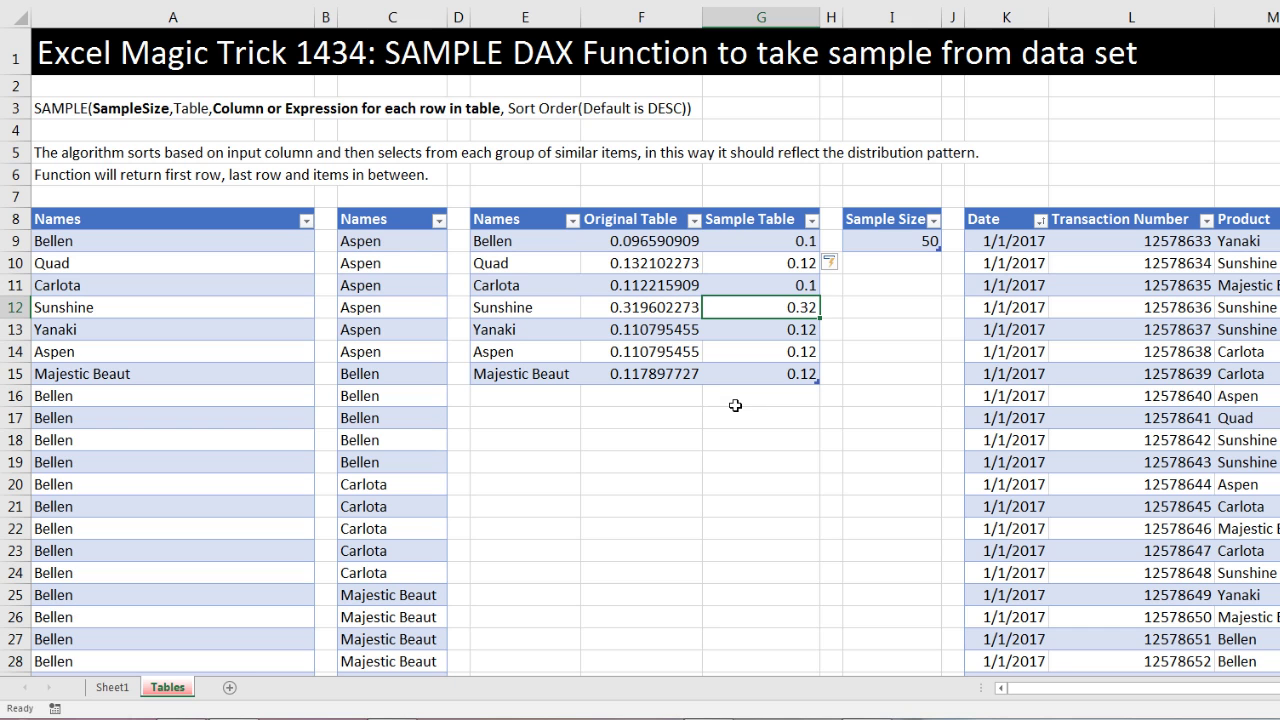
left_click(415, 263)
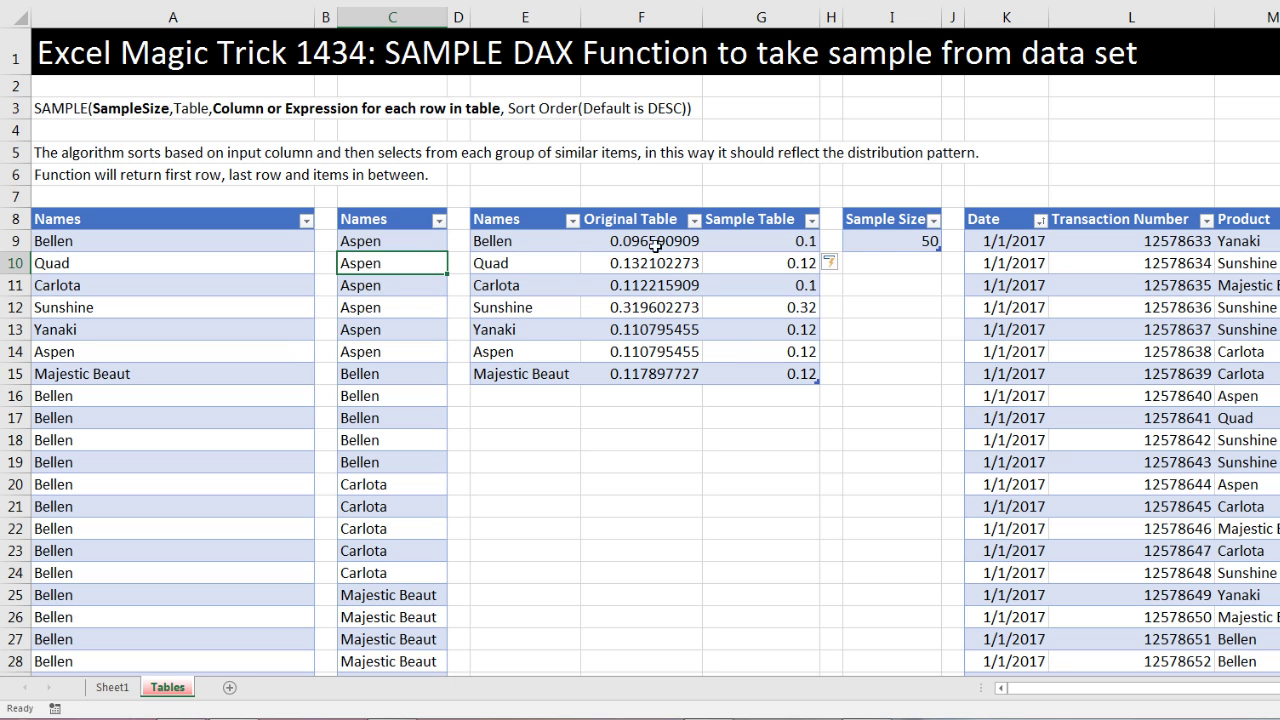
Add the fSampleSize table to the Data Model by inserting a PivotTable from it on the existing worksheet at Sheet1!E3.
left_click(895, 242)
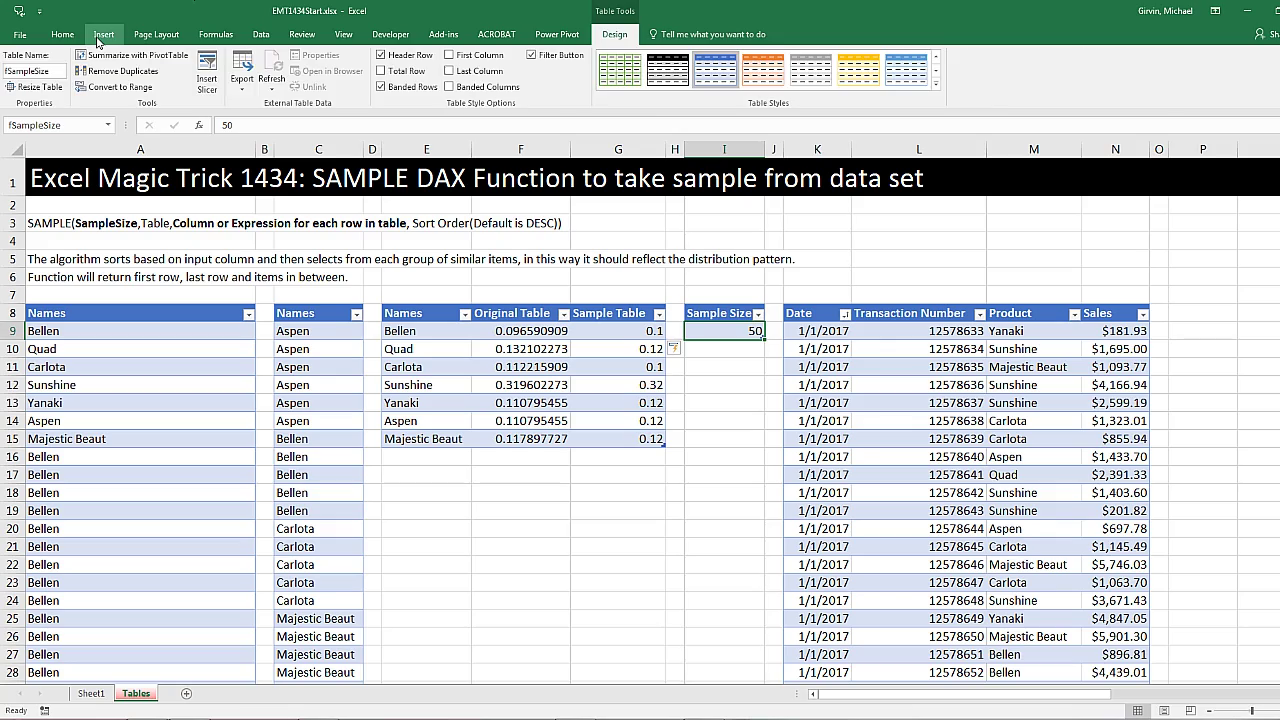
left_click(104, 34)
left_click(22, 72)
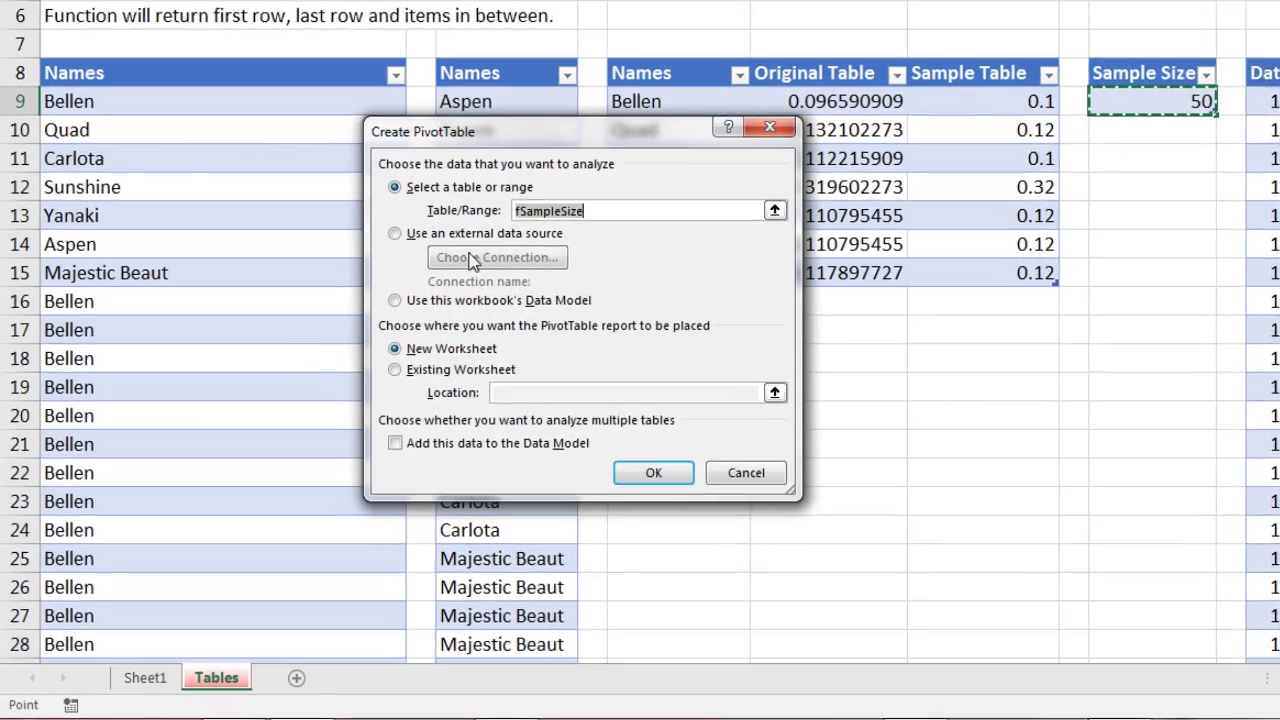
left_click(308, 503)
left_click(308, 446)
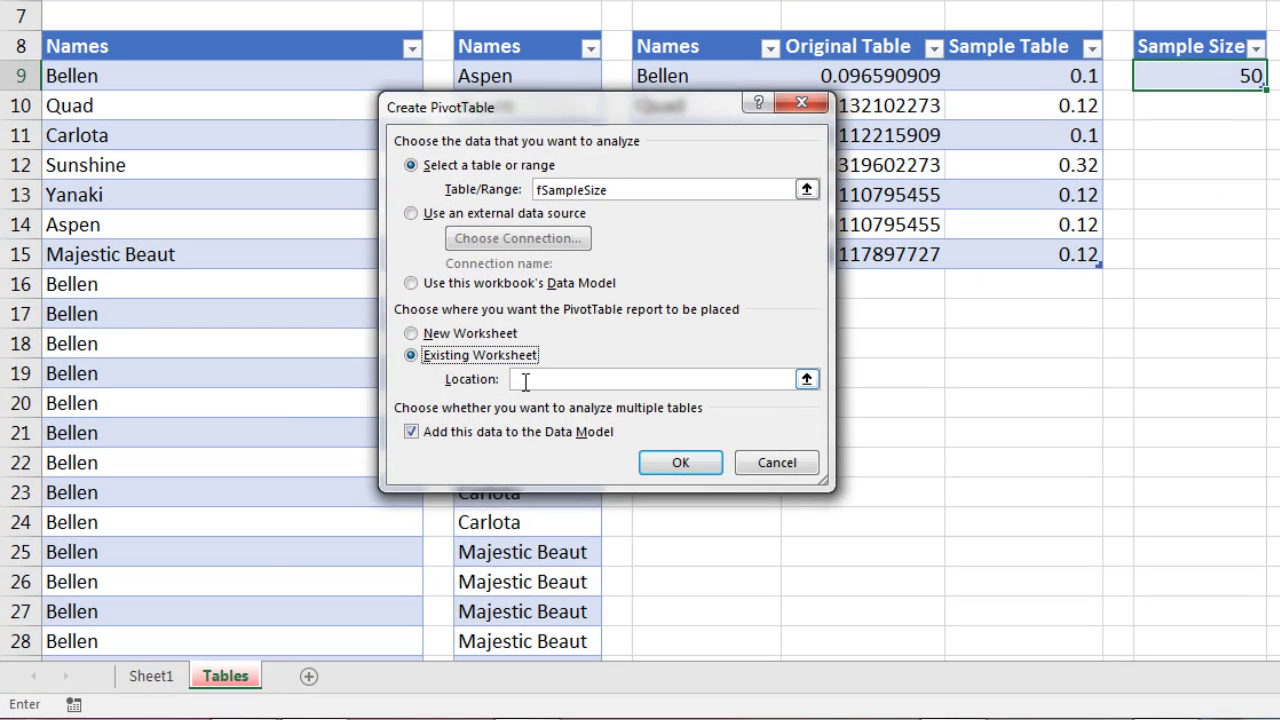
left_click(165, 683)
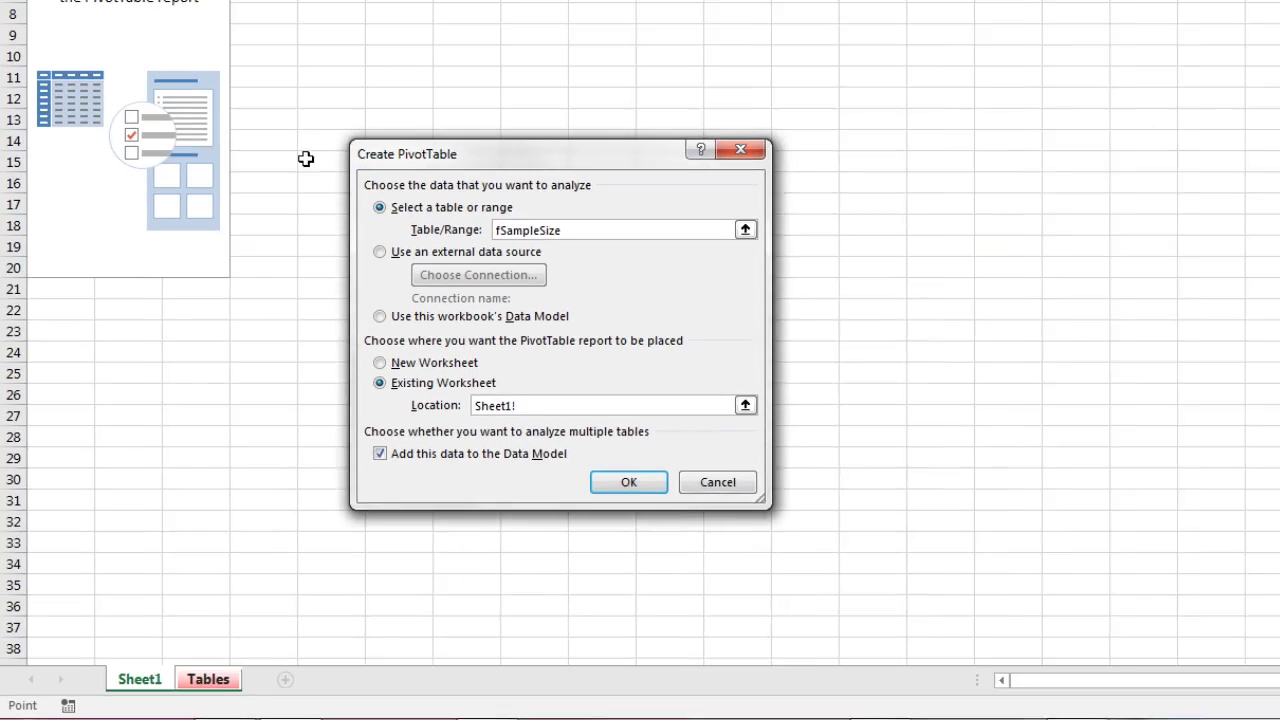
left_click(267, 63)
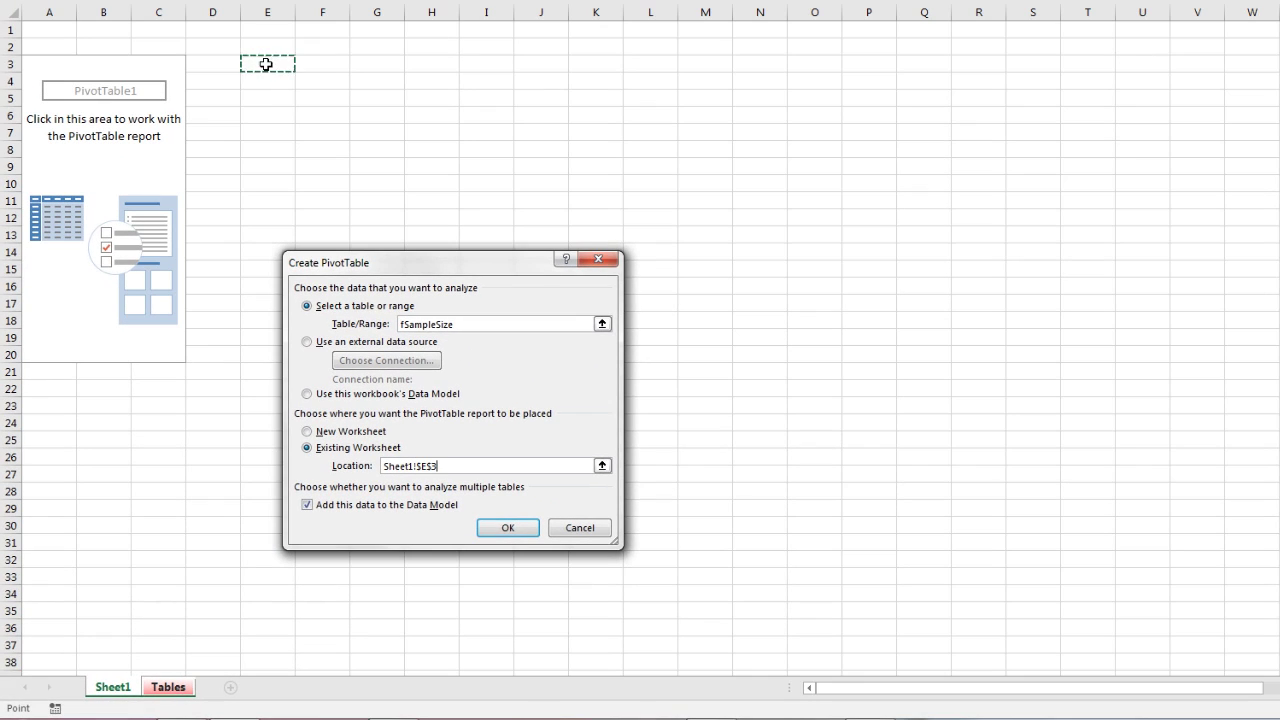
left_click(507, 527)
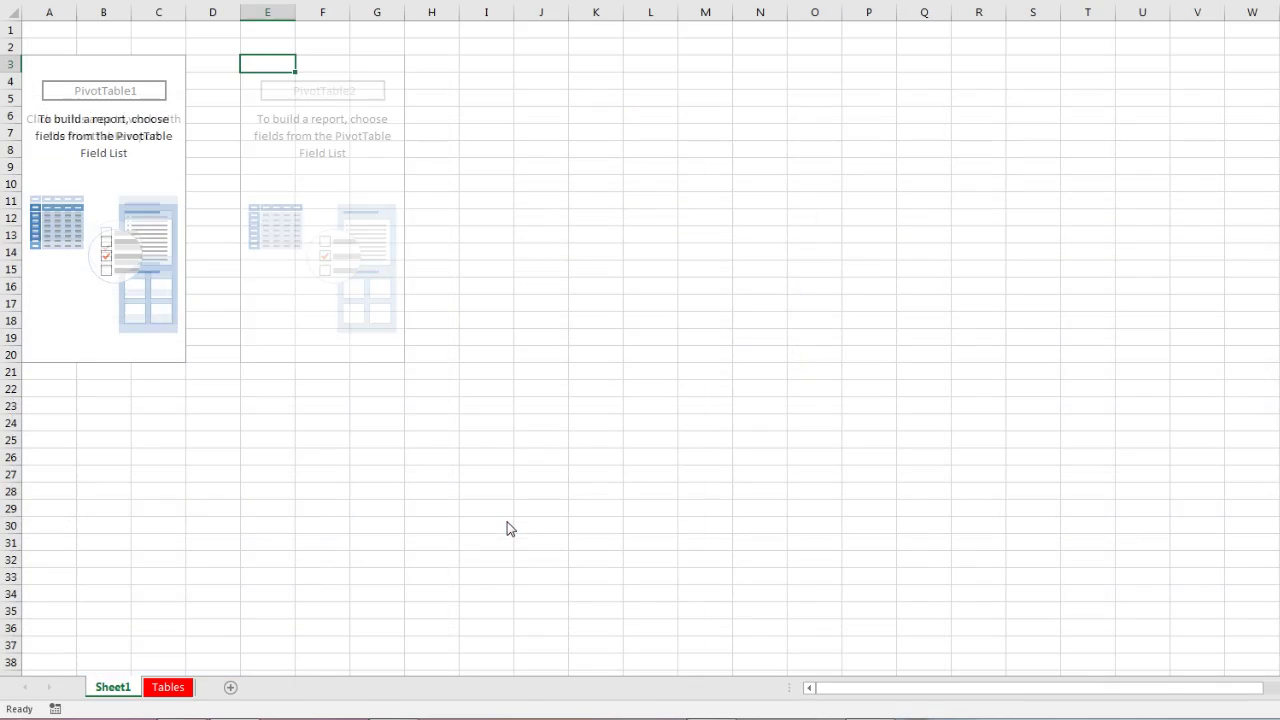
Open the DAX expression of the sampled names table on the Tables sheet and replace the 50 in SAMPLE with VALUES(fSampleSize.
left_click(168, 687)
left_click(372, 233)
right_click(373, 235)
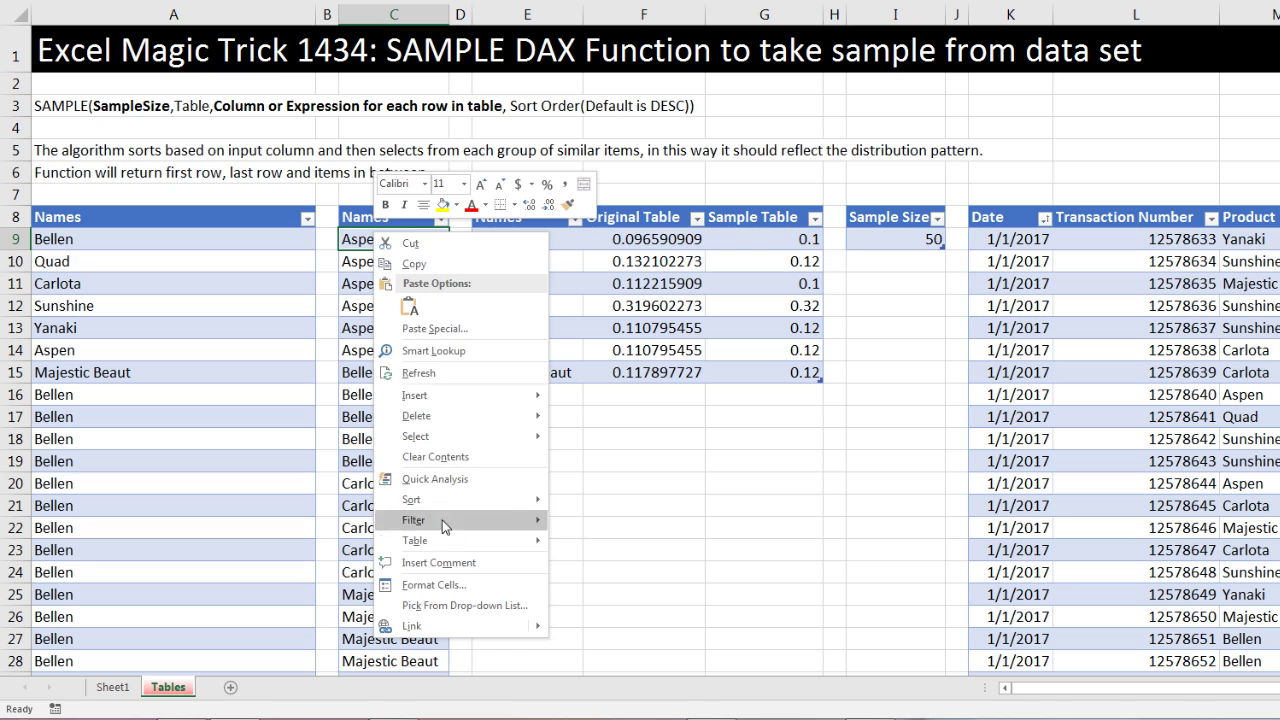
mouse_move(450, 541)
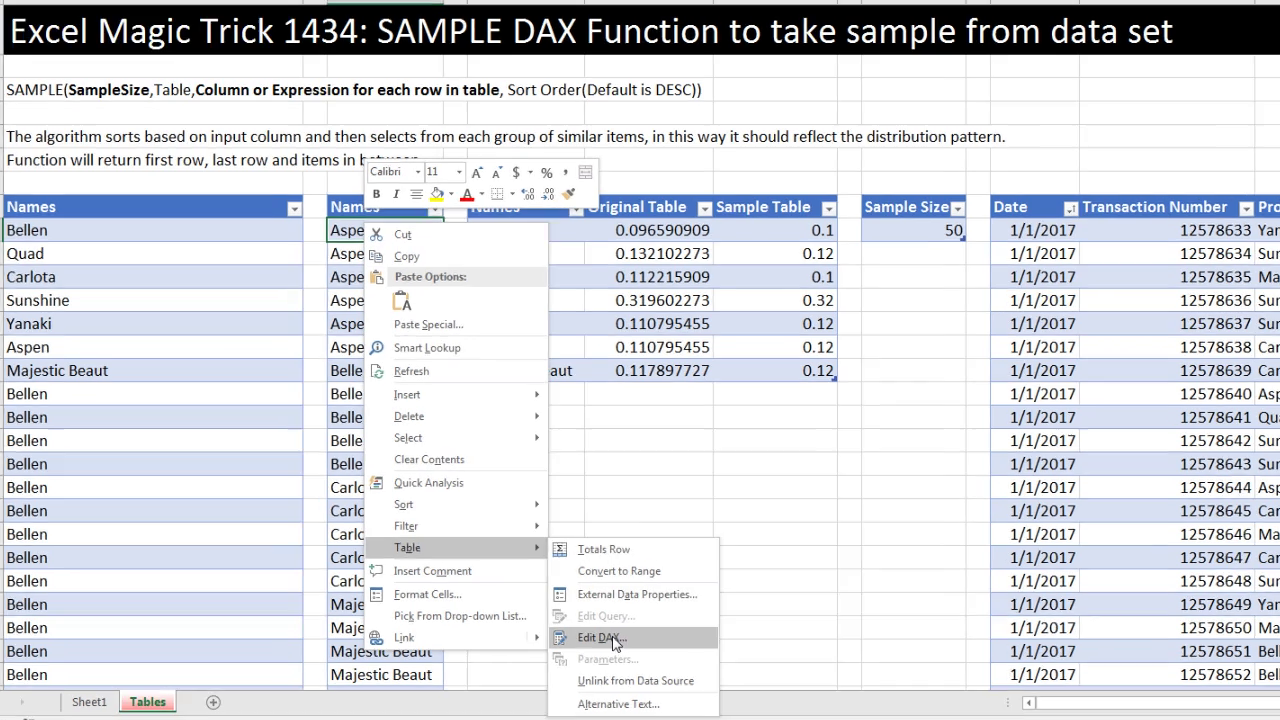
left_click(612, 627)
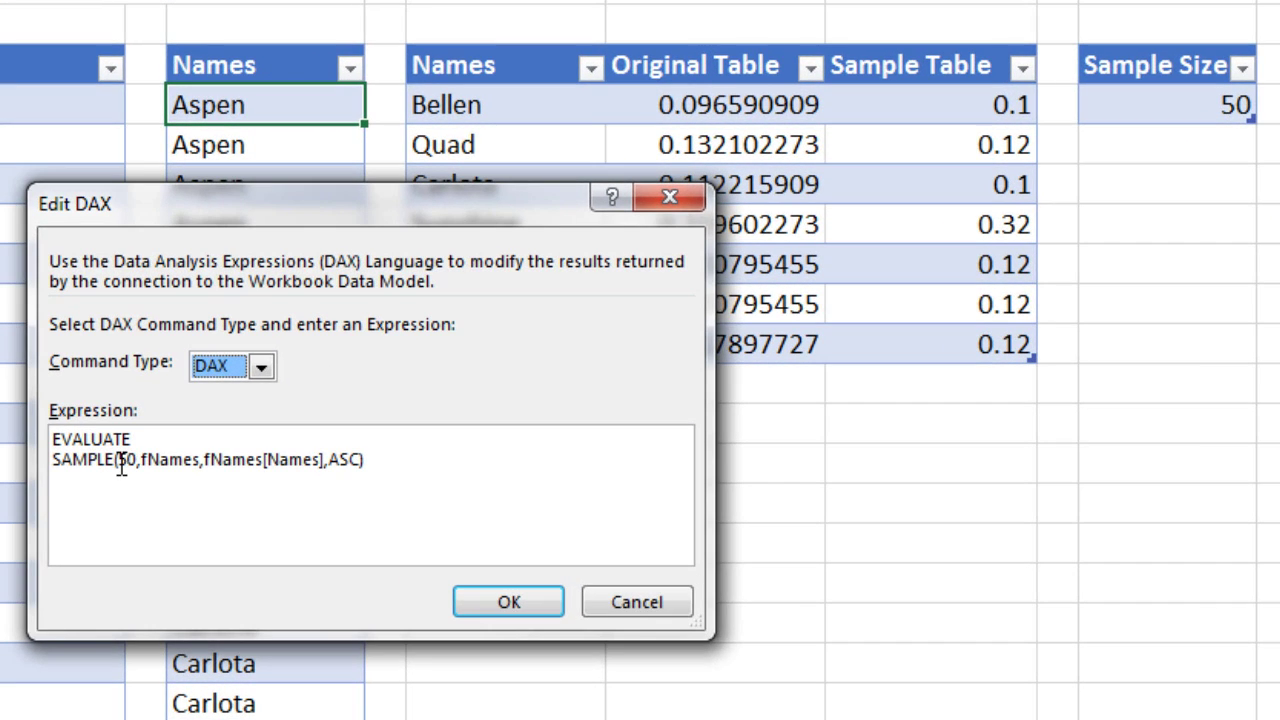
double_click(122, 461)
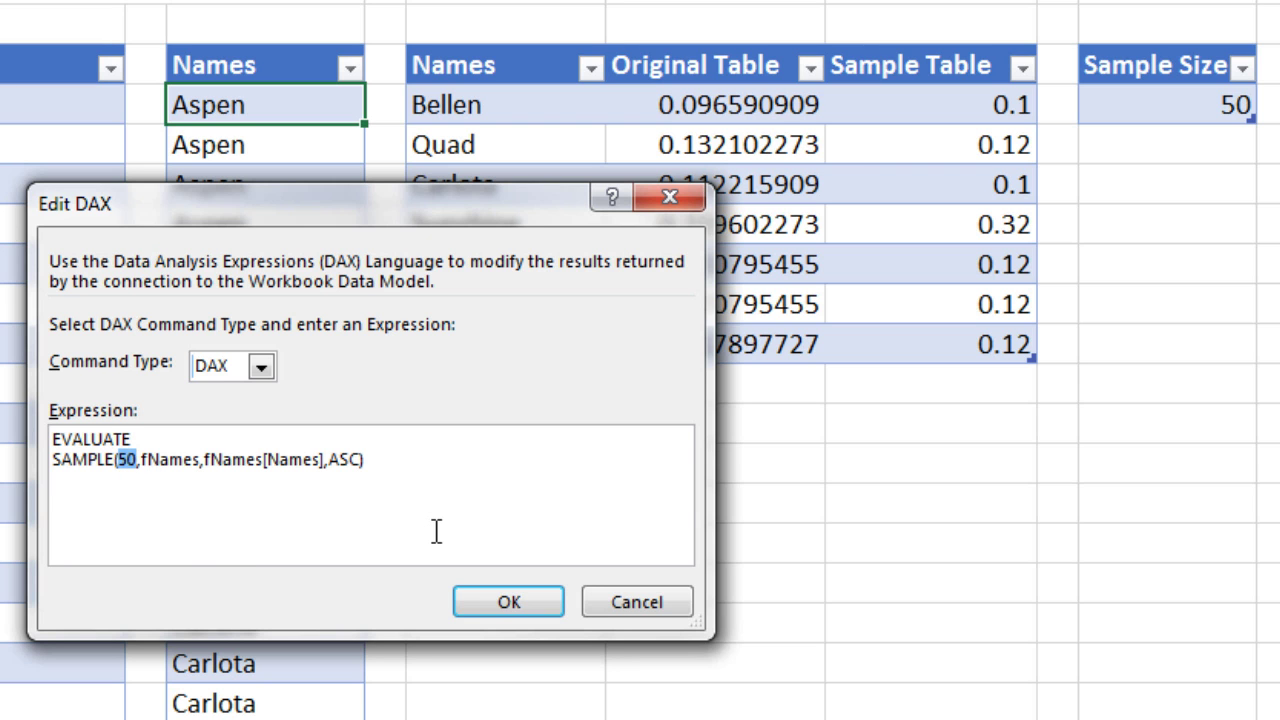
type("VALUE")
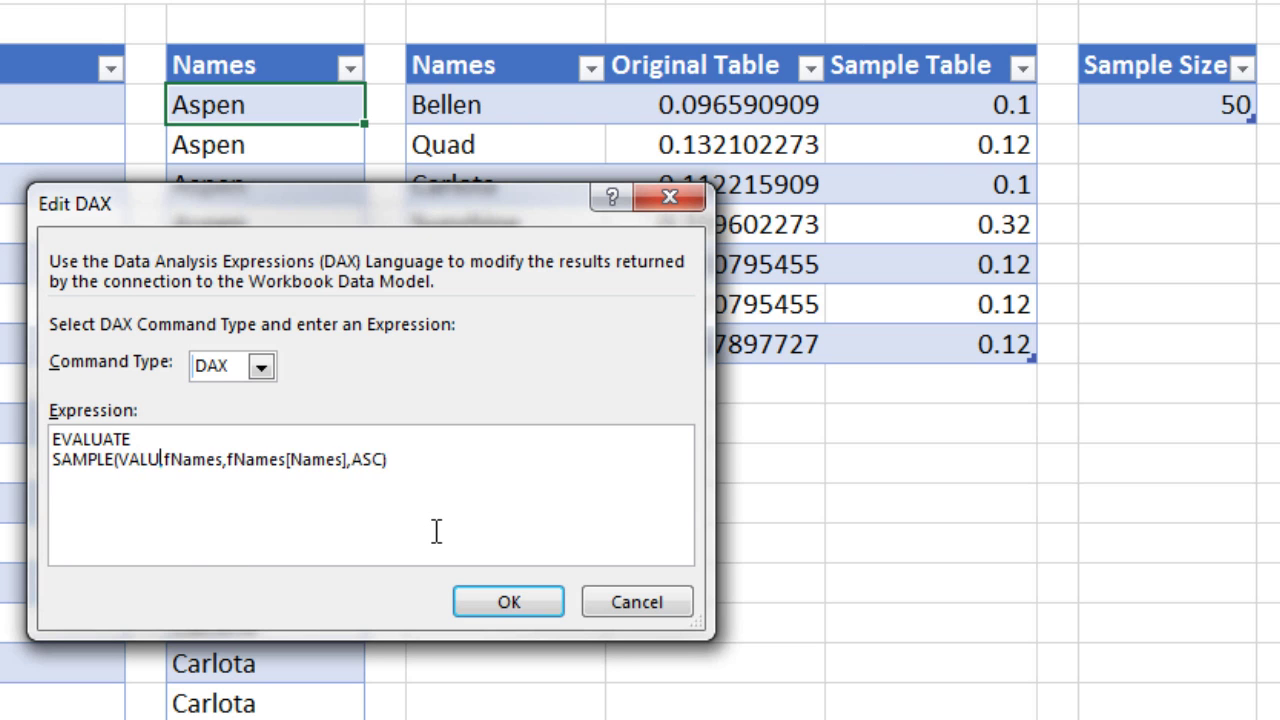
type("S(")
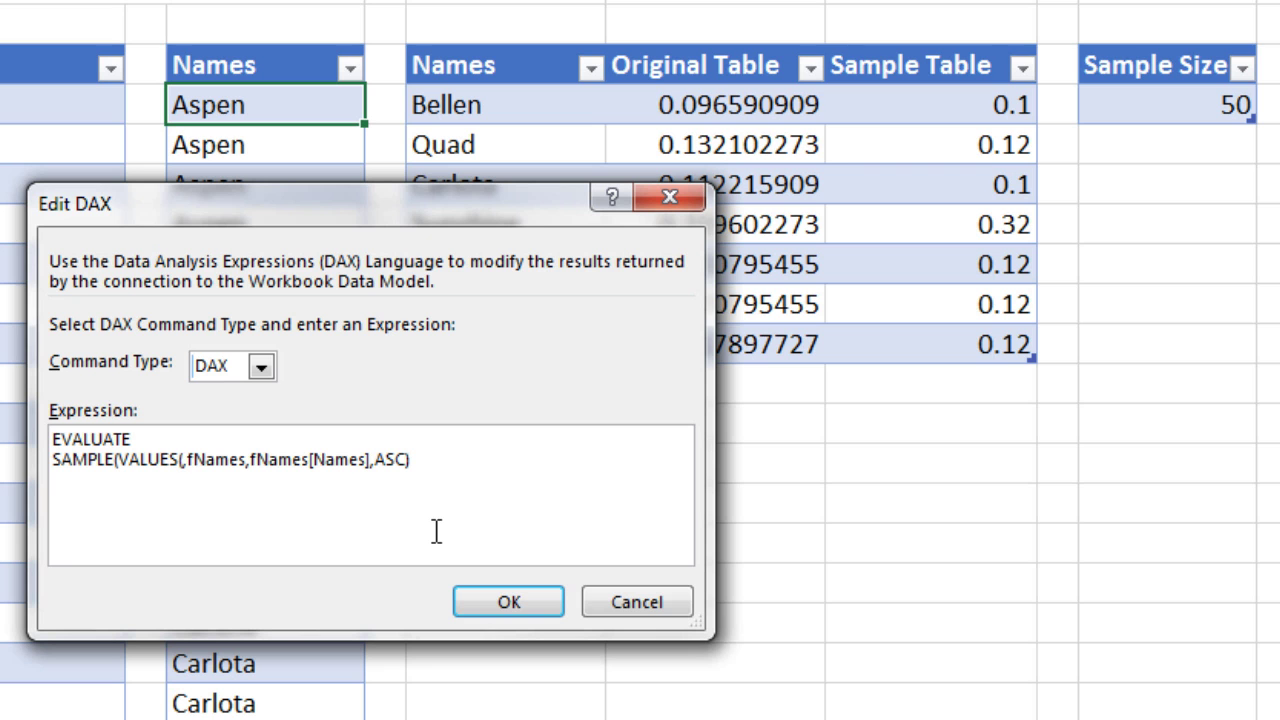
type("fSample")
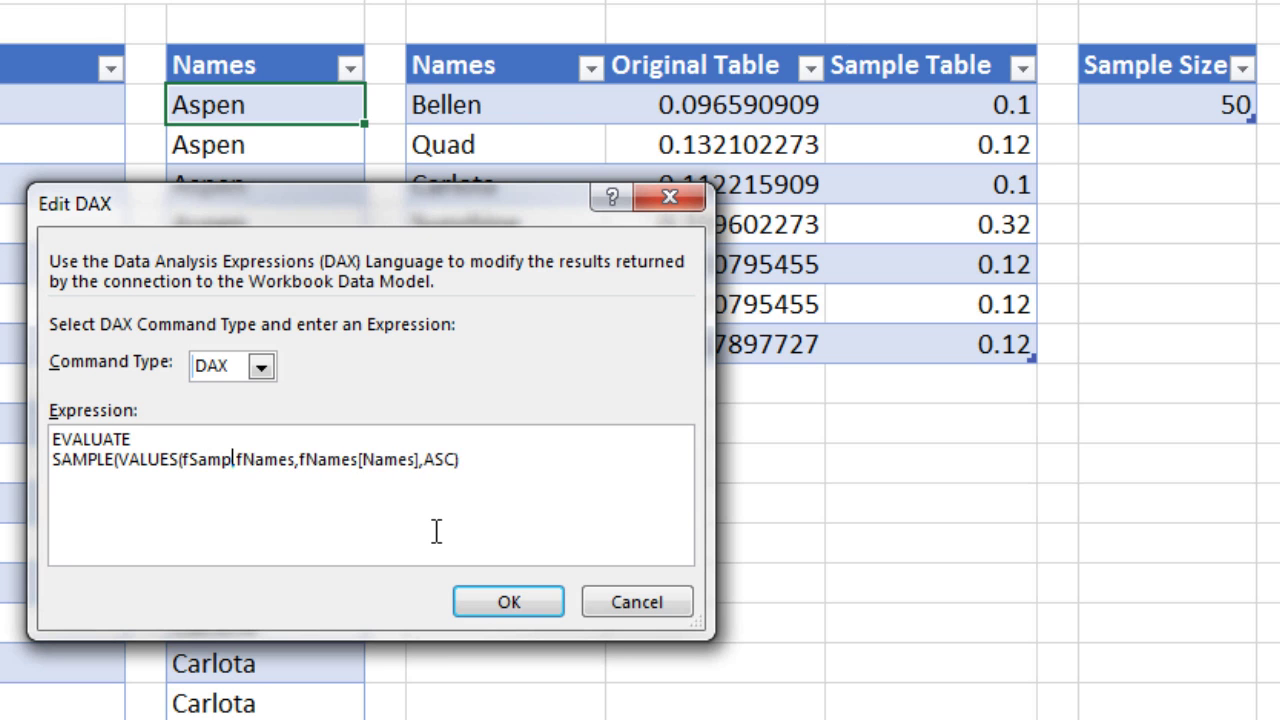
type("Size")
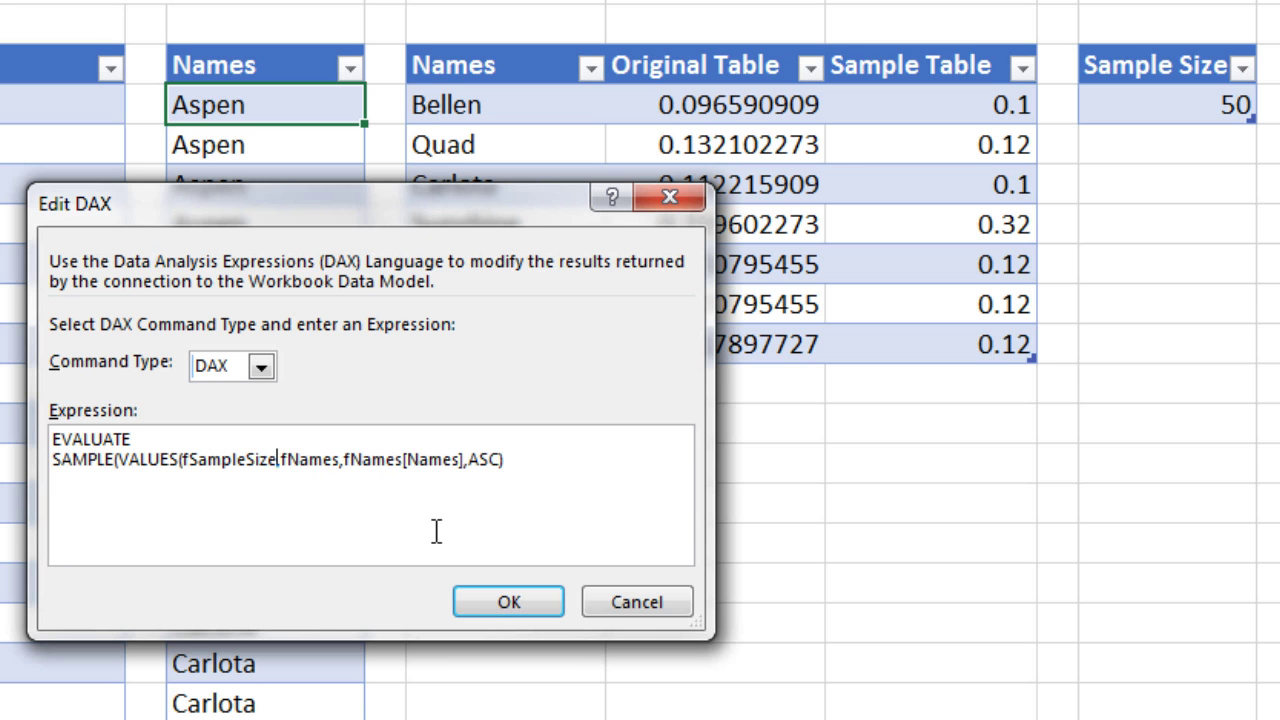
Complete the size argument as VALUES(fSampleSize[Sample Size]) and run the edited DAX query.
type("[")
type("Sample")
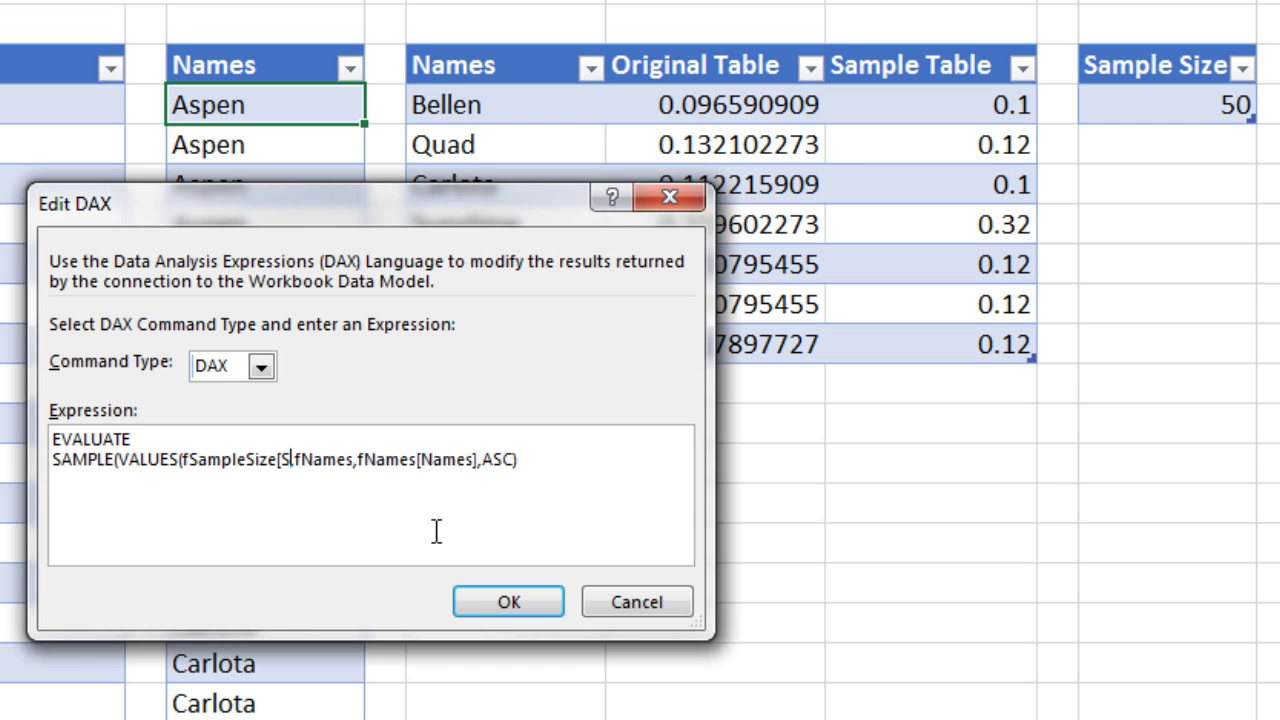
type(" Size")
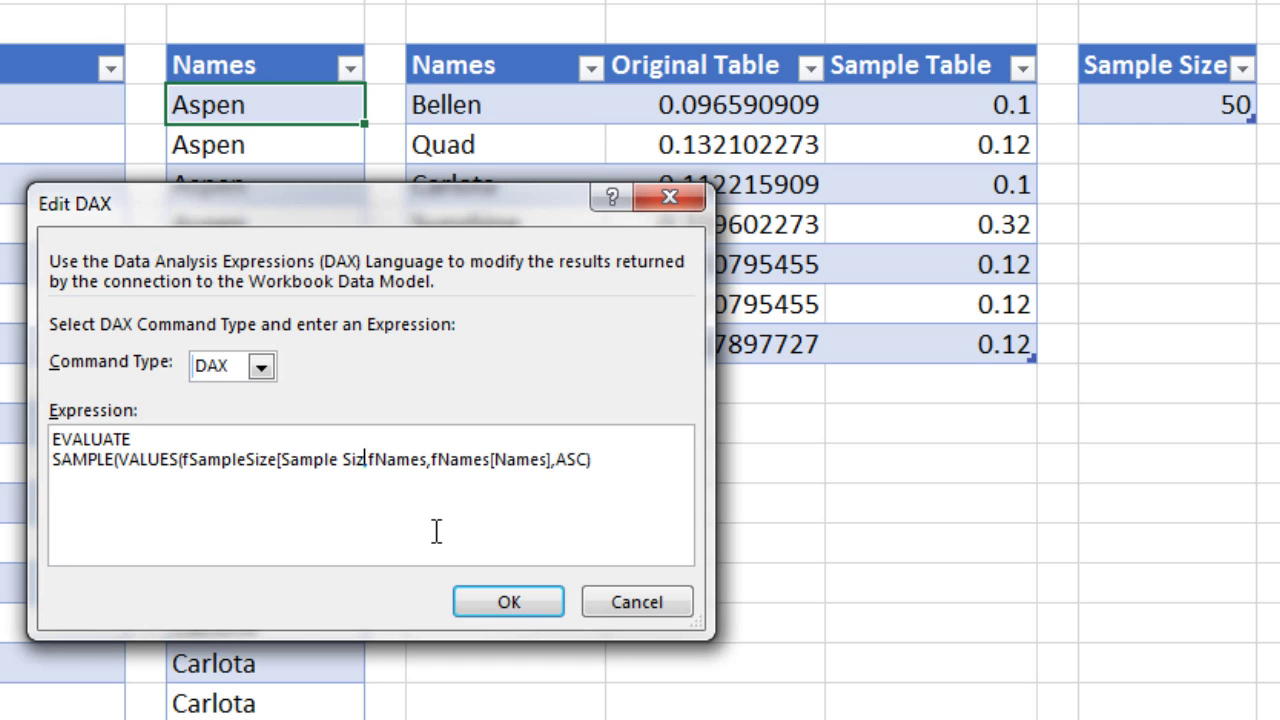
type("]")
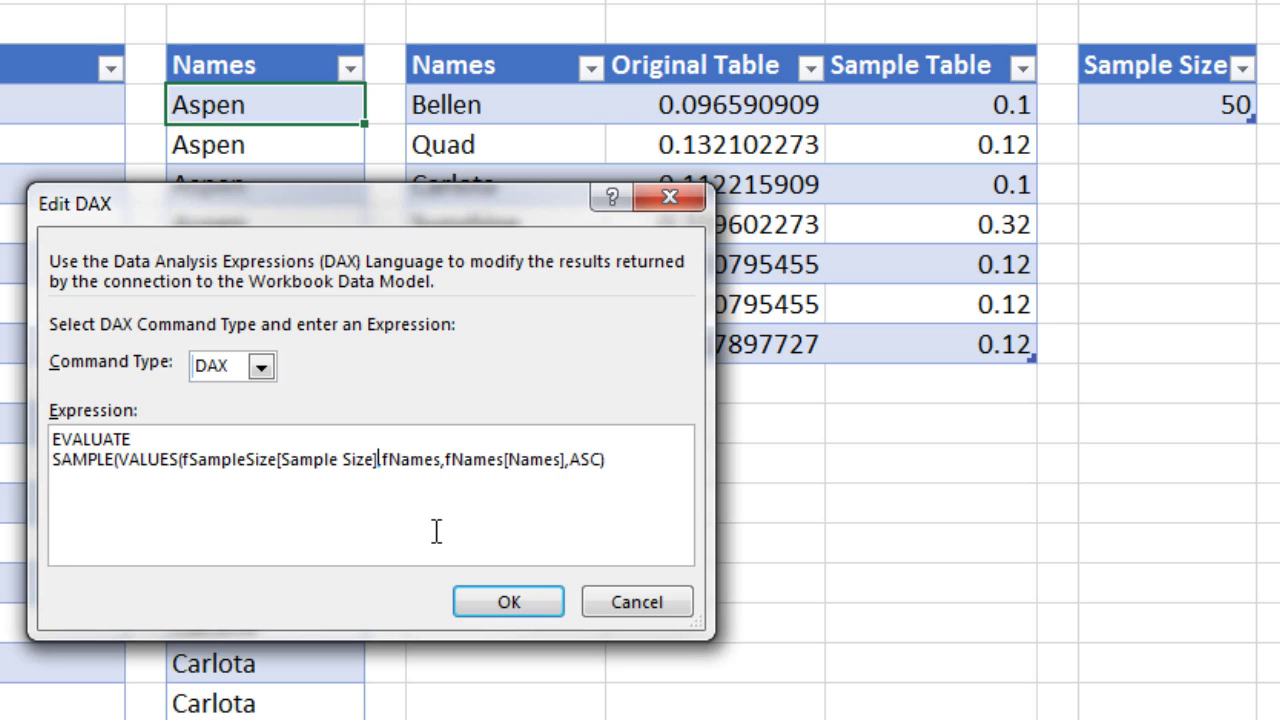
type(")")
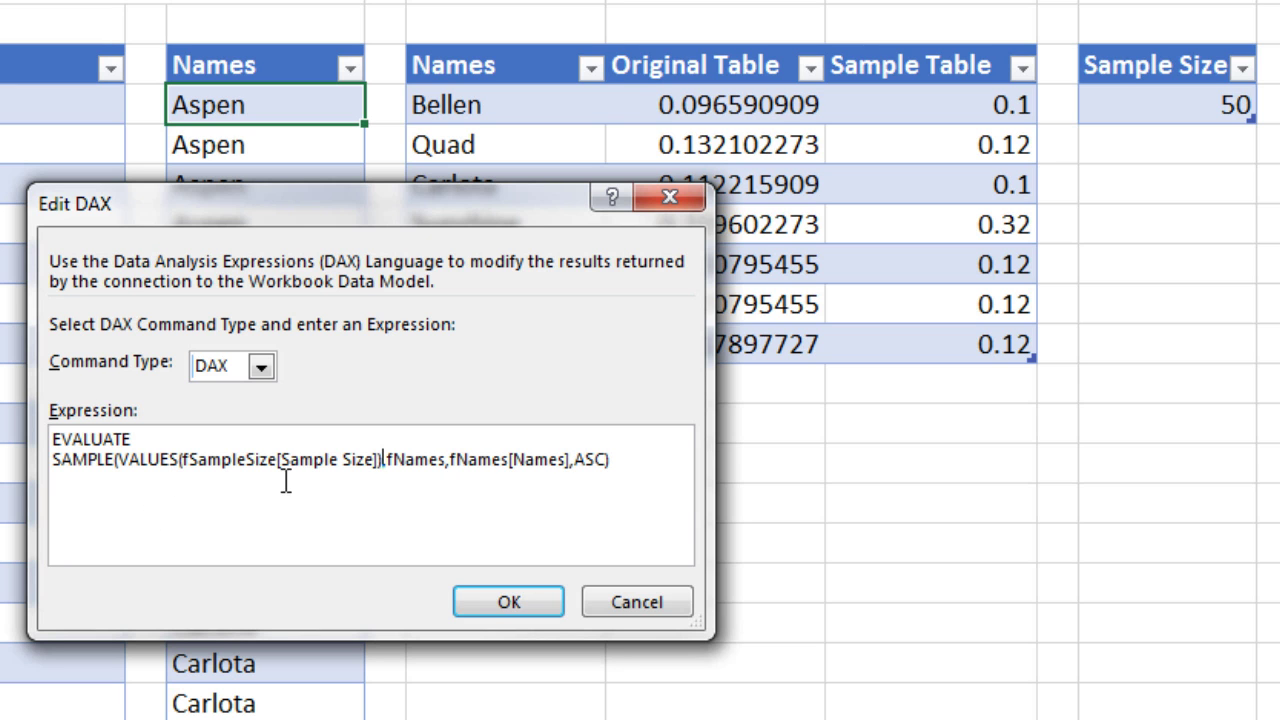
left_click(540, 608)
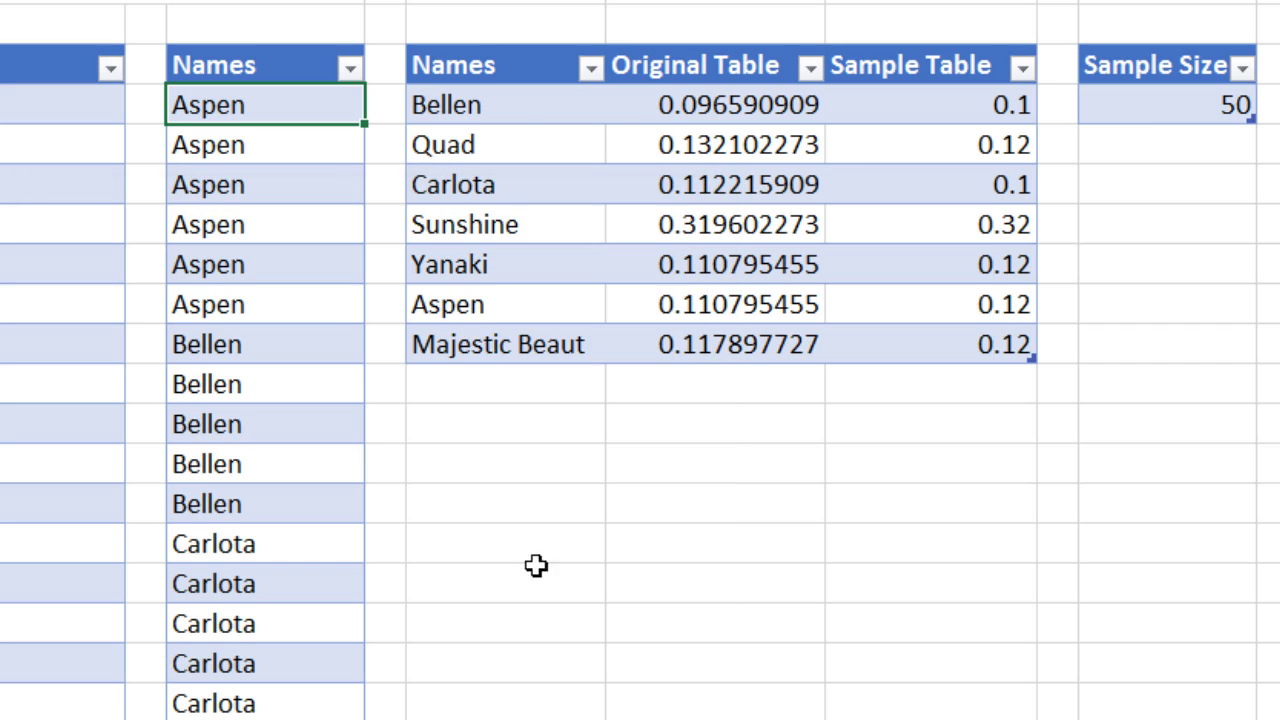
Set the Sample Size in I9 to 20, then refresh the sampled names table in column C and review its rows.
left_click(1152, 102)
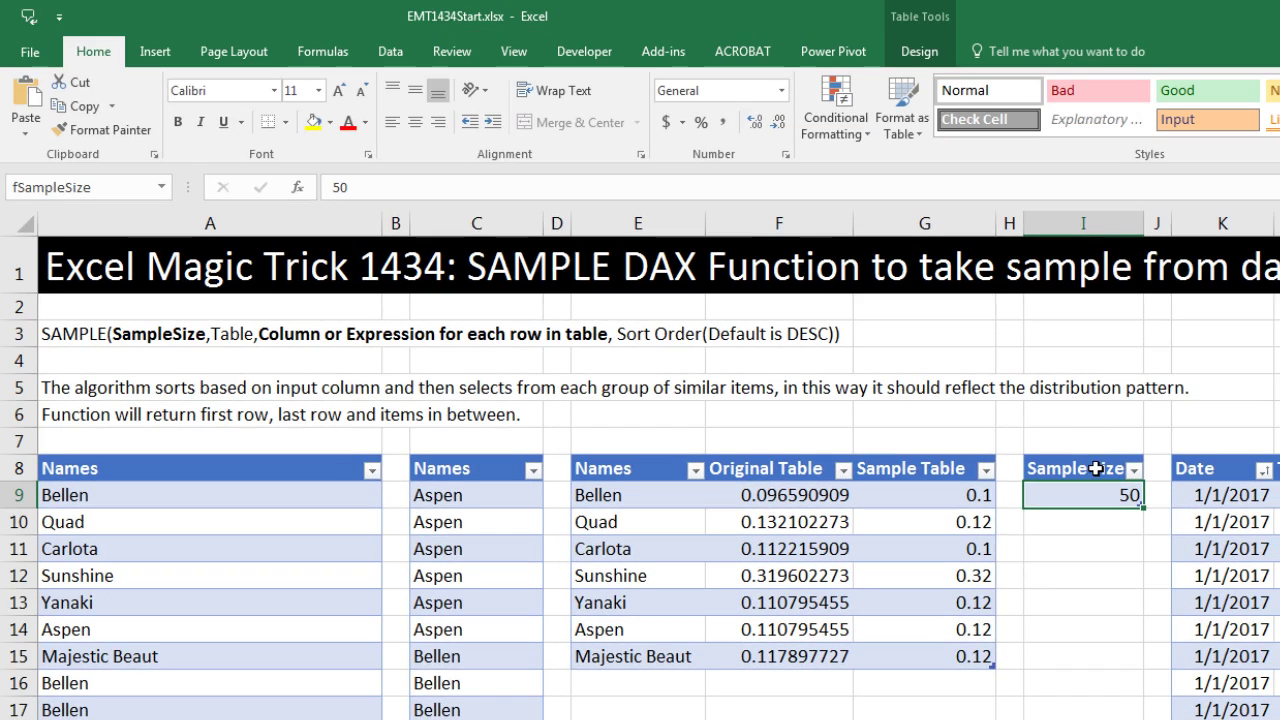
left_click(917, 51)
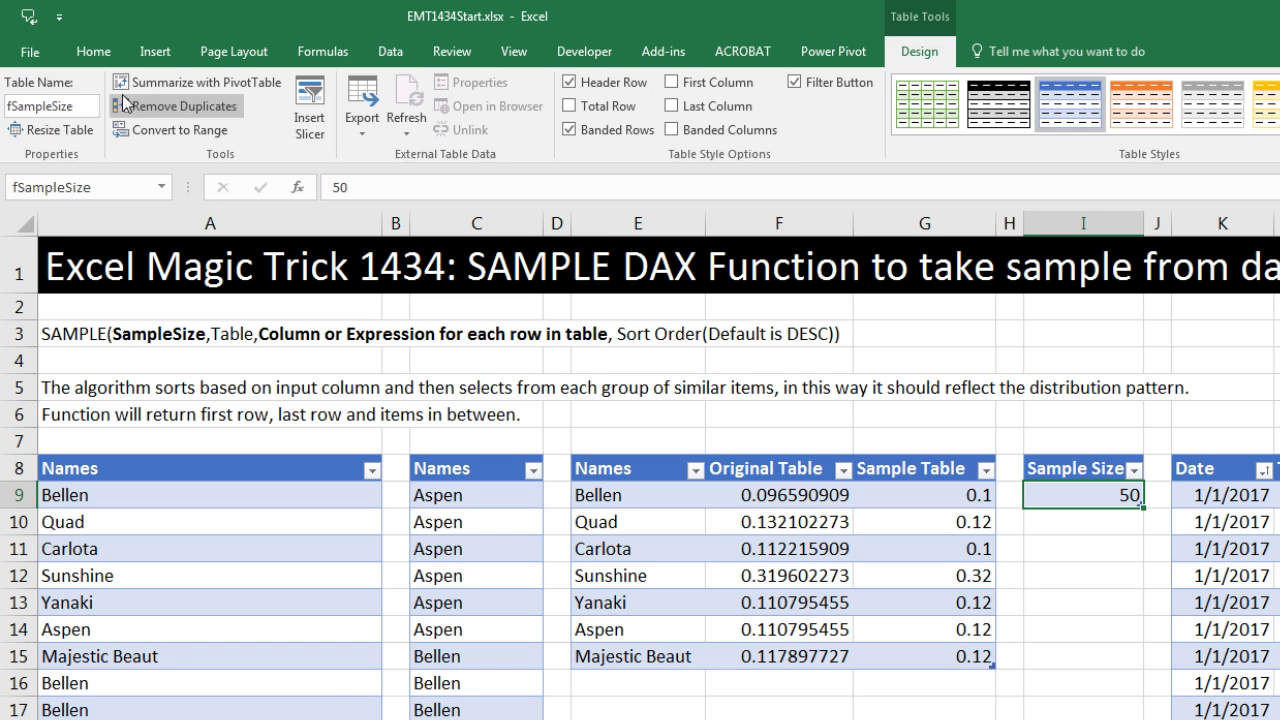
left_click(466, 495)
left_click(1077, 494)
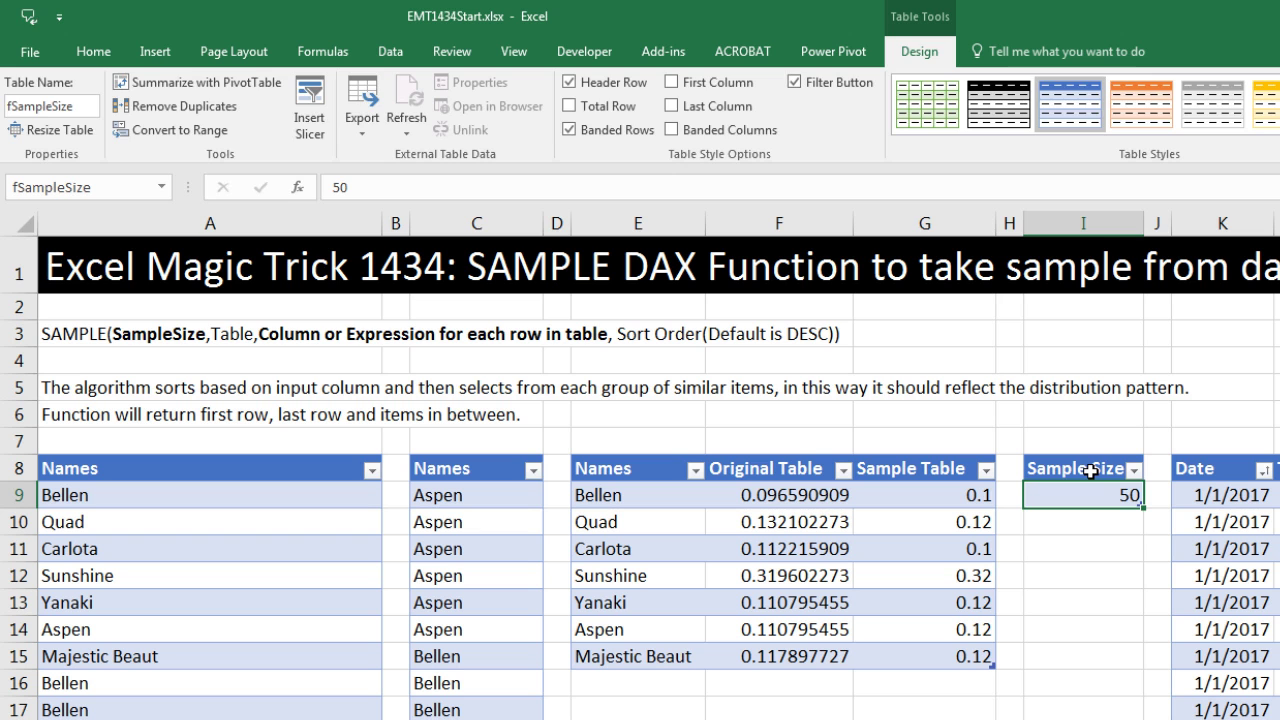
type("20")
key("ctrl+Return")
right_click(512, 499)
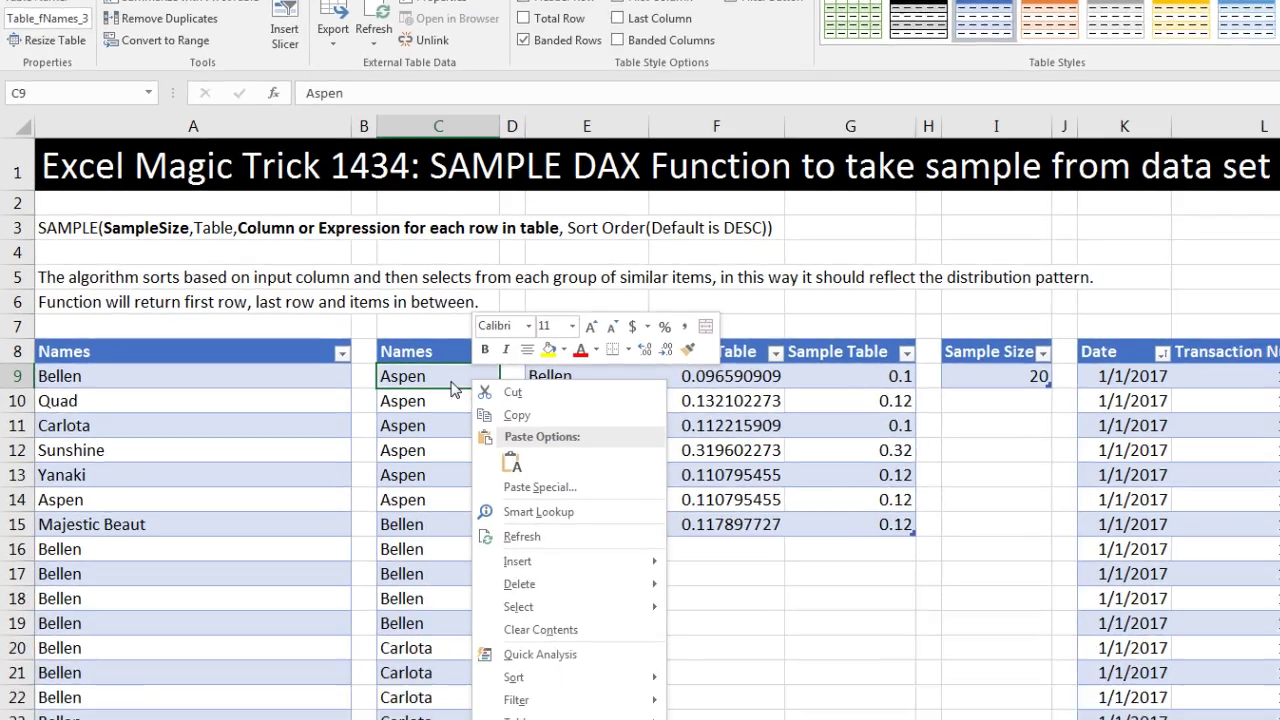
left_click(581, 672)
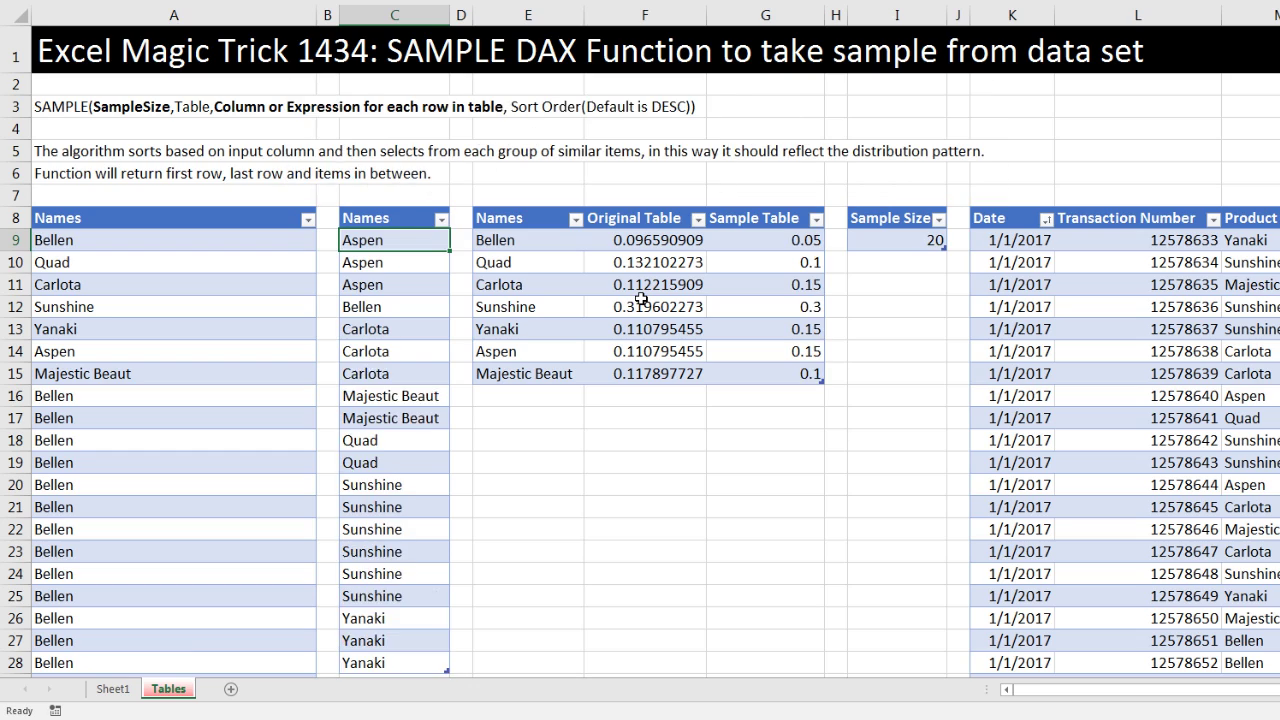
scroll(577, 323, "down", 2)
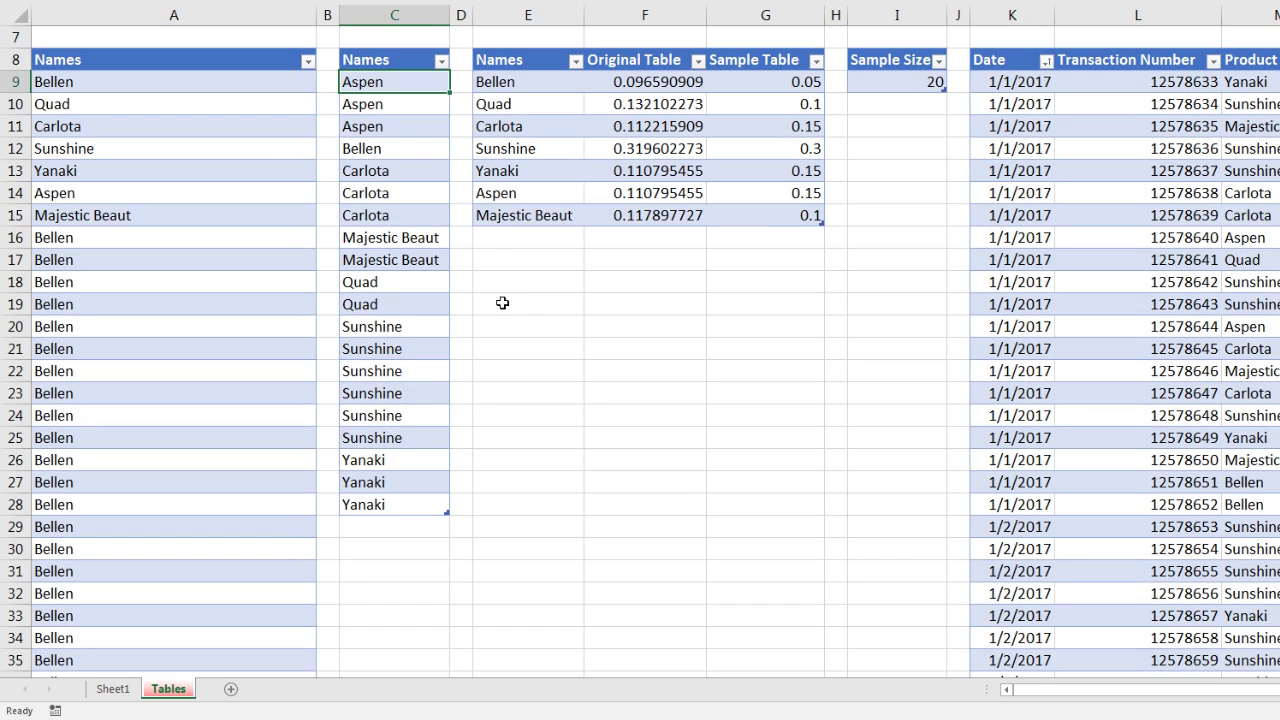
scroll(529, 317, "up", 1)
scroll(744, 366, "up", 1)
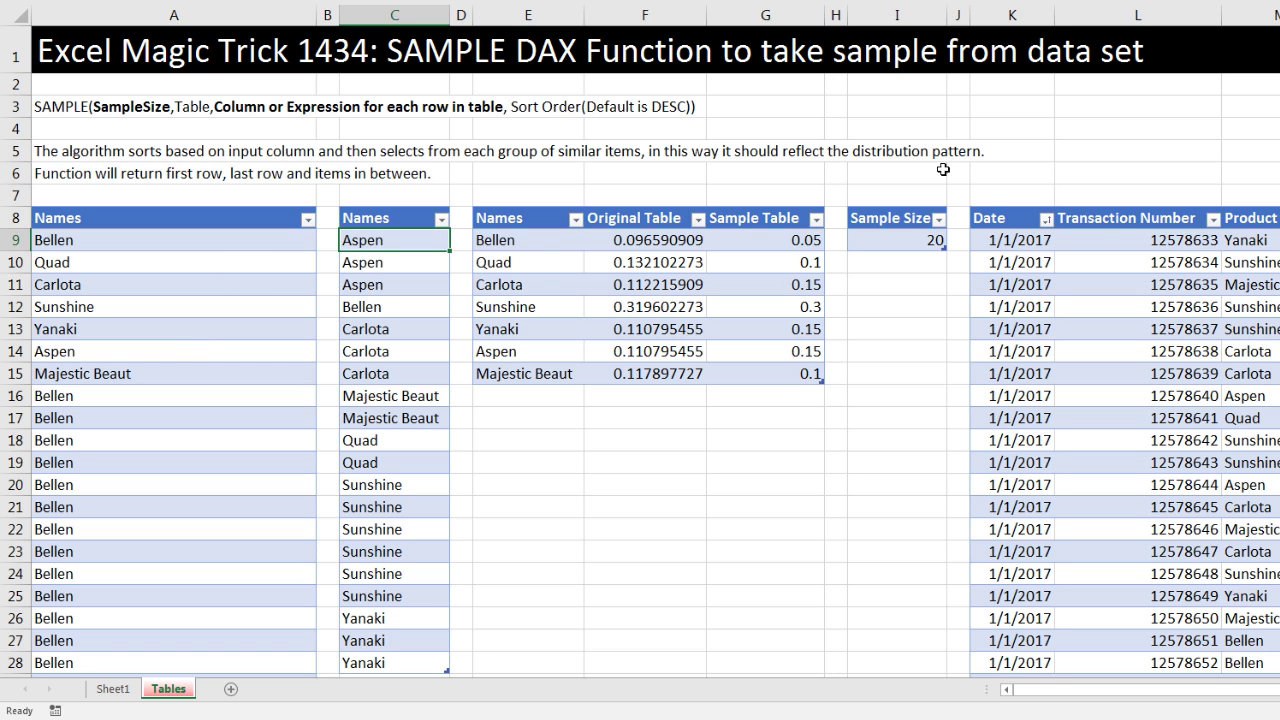
Set the Sample Size in I9 to 30, refresh all connections, and review the sampled names down column C.
left_click(916, 245)
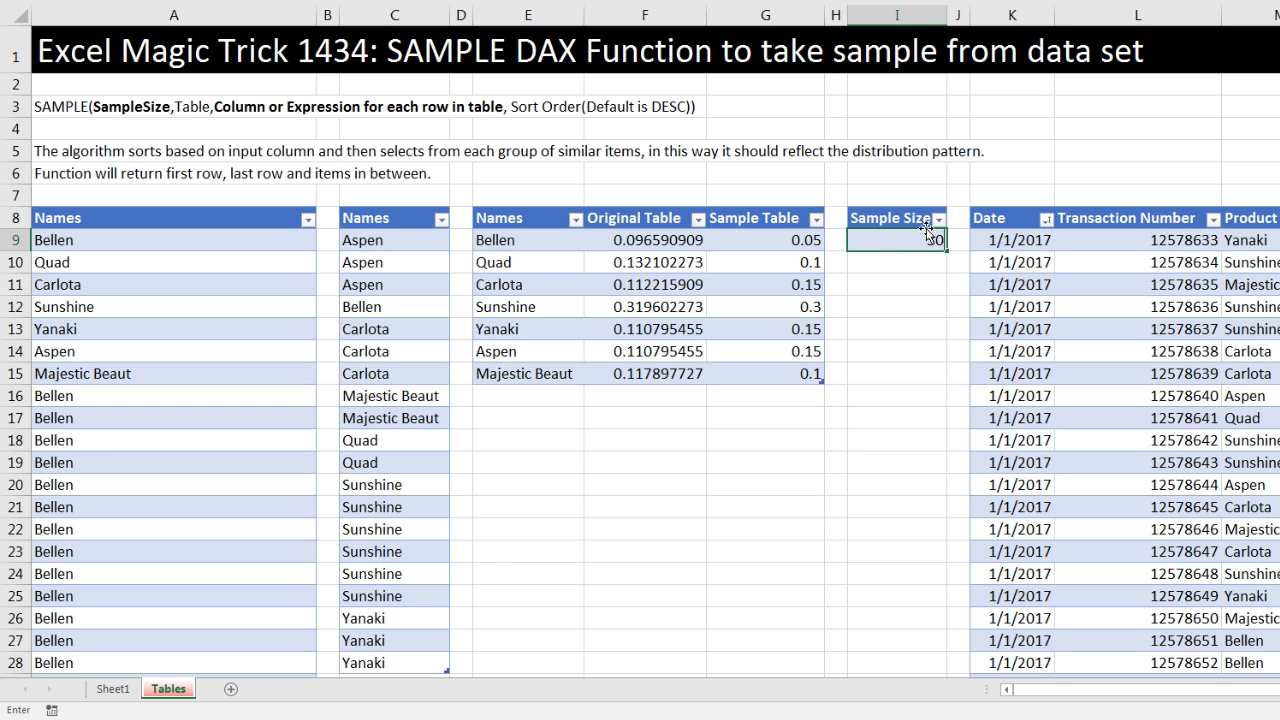
key("ctrl+alt+F5")
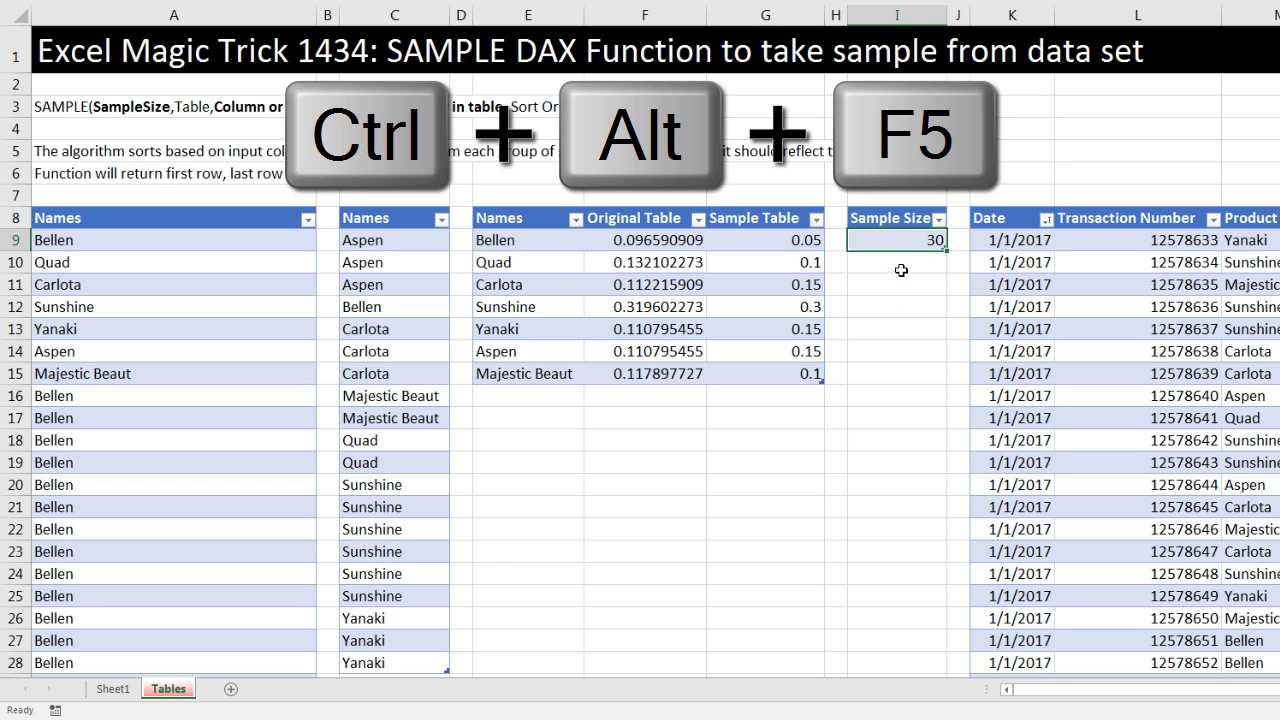
scroll(457, 283, "down", 6)
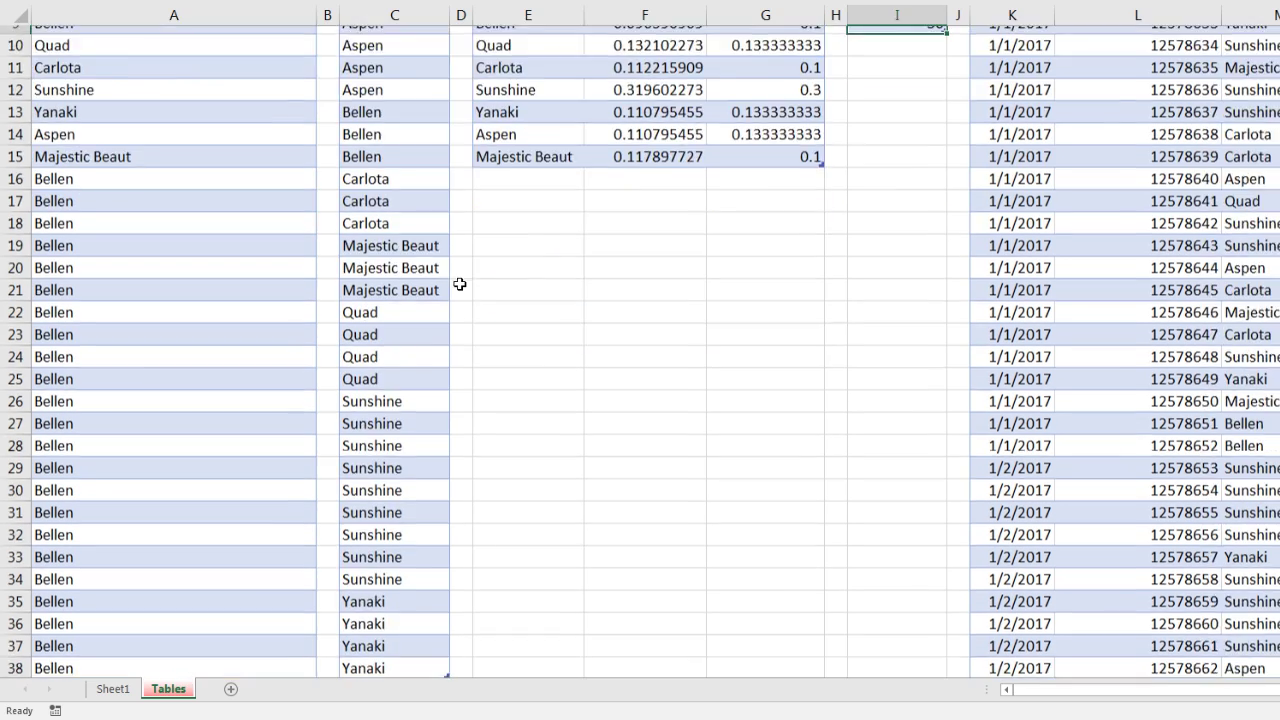
scroll(463, 311, "up", 6)
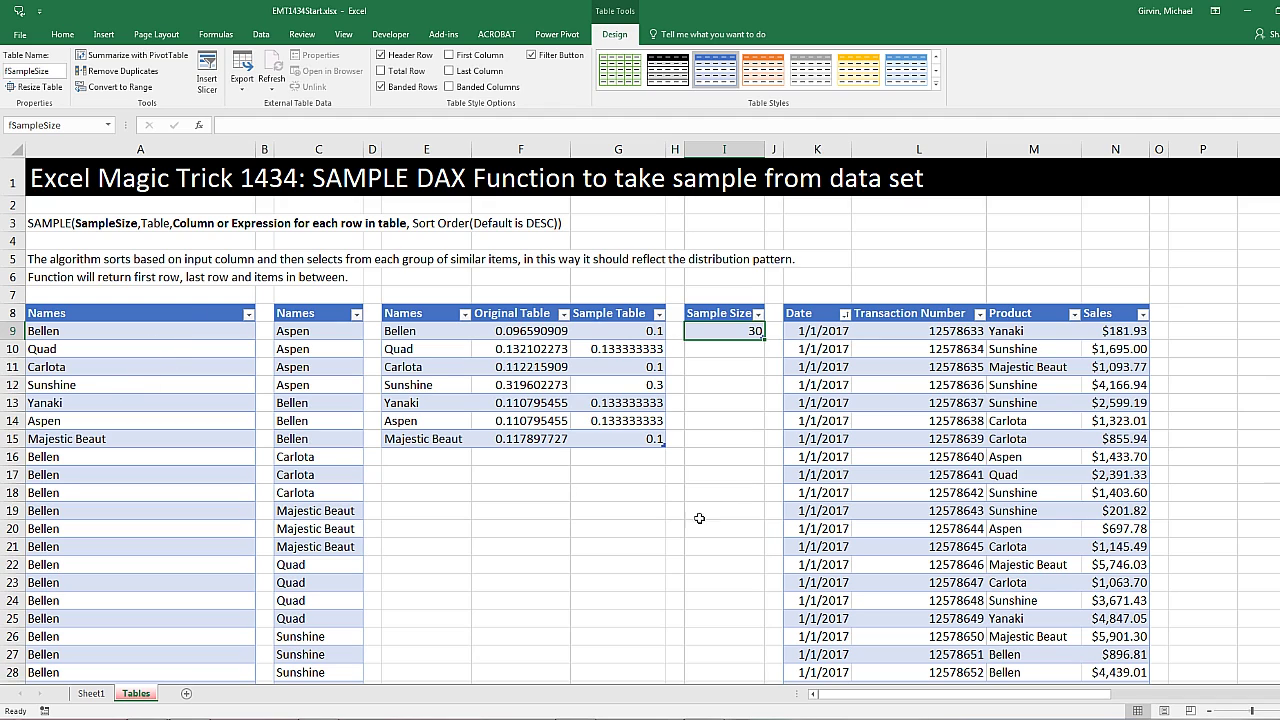
Add the fSales transactions table to the Data Model and check it in the model's diagram view.
left_click_drag(947, 700, 1005, 703)
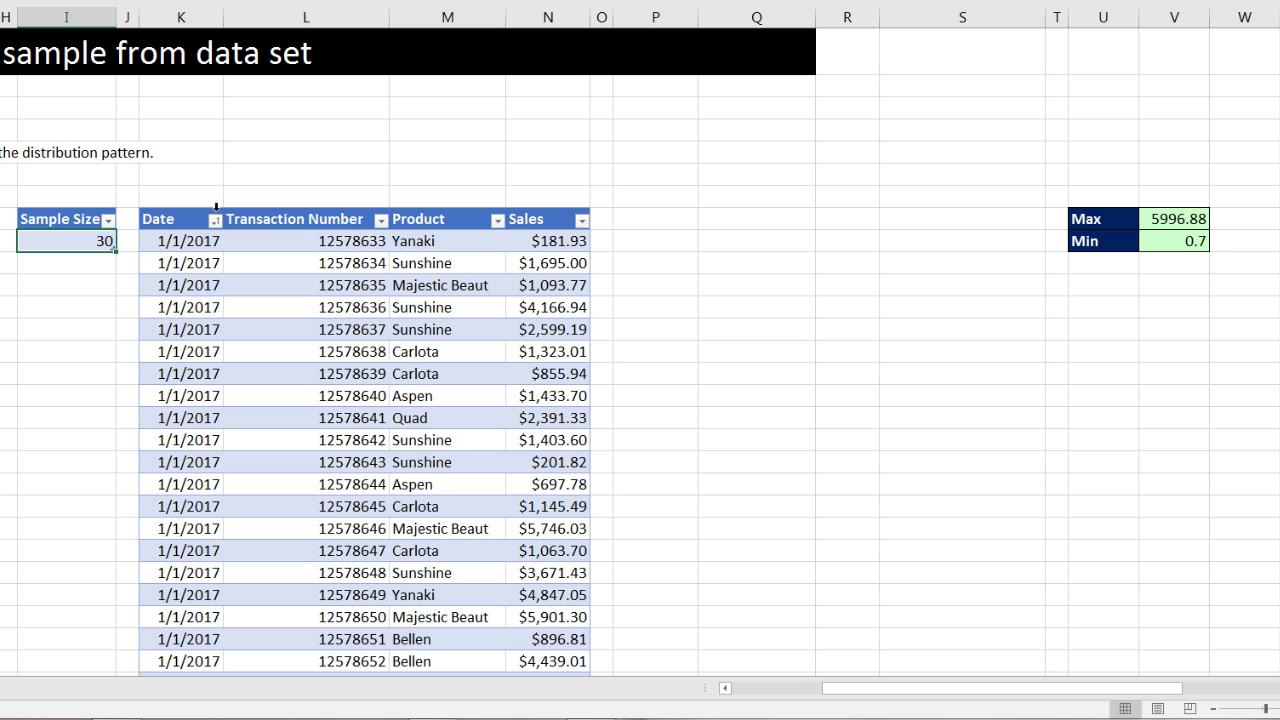
left_click(557, 240)
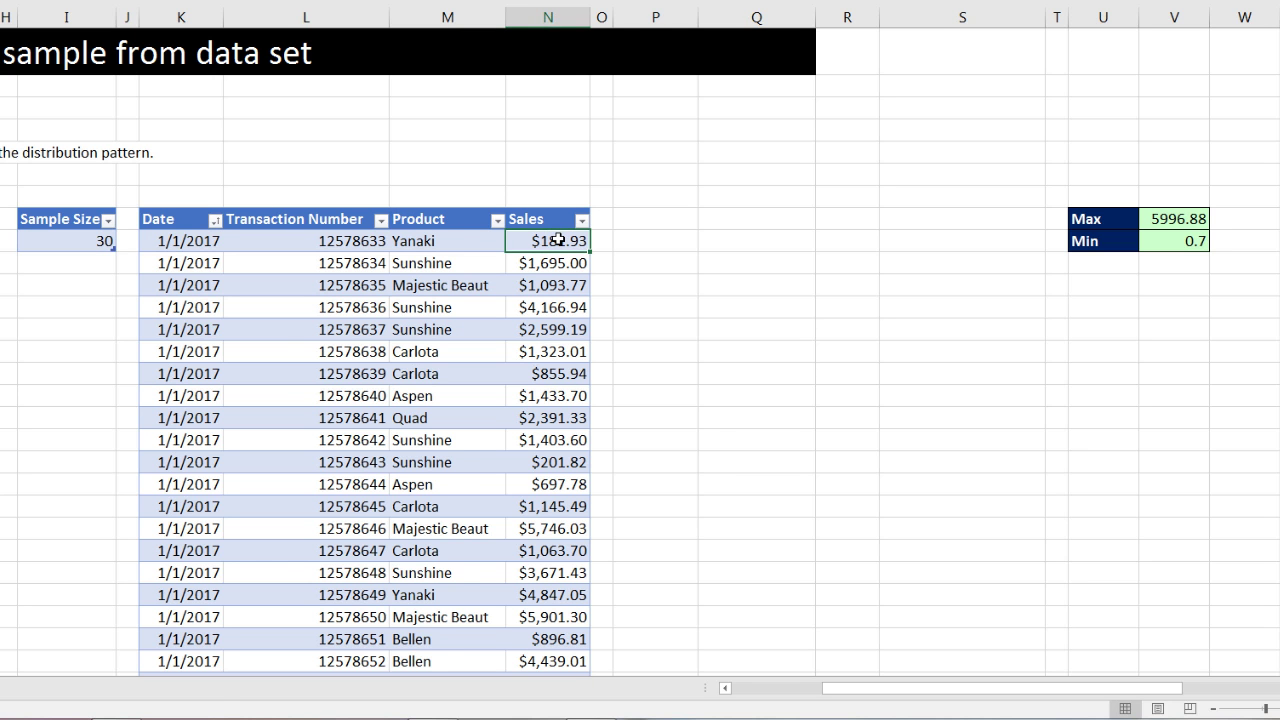
key("ctrl+Down")
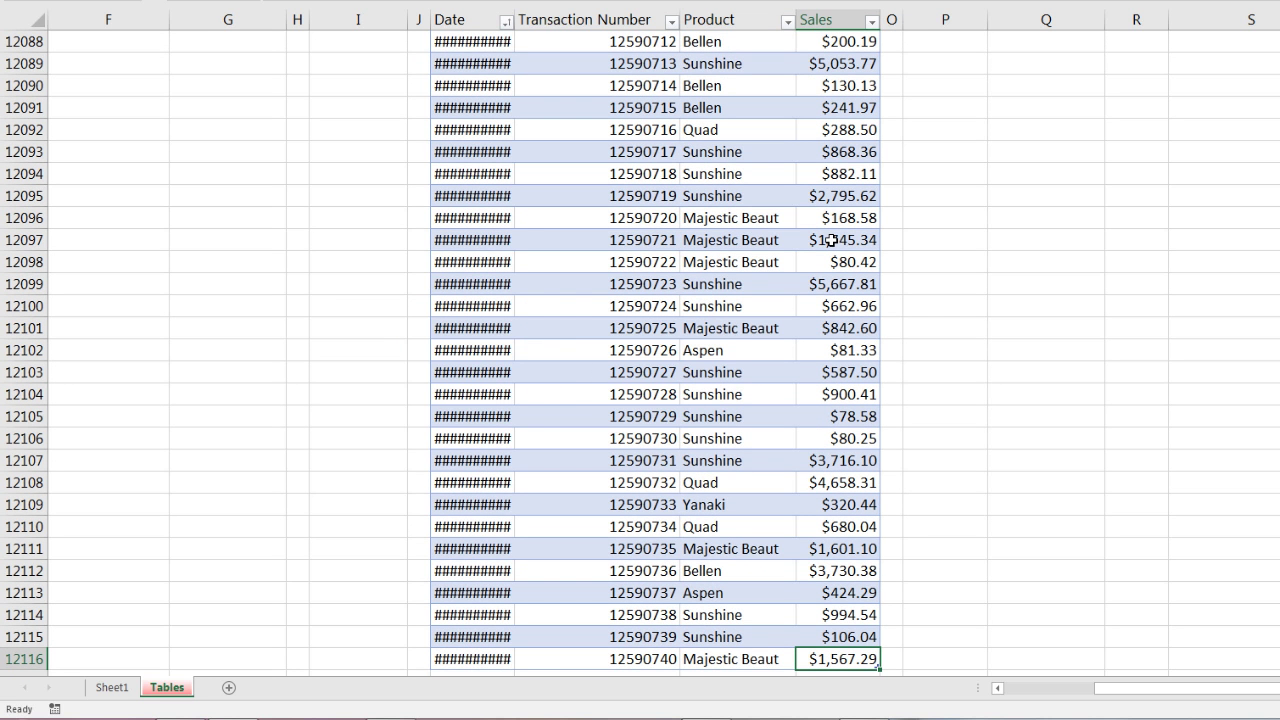
key("ctrl+Up")
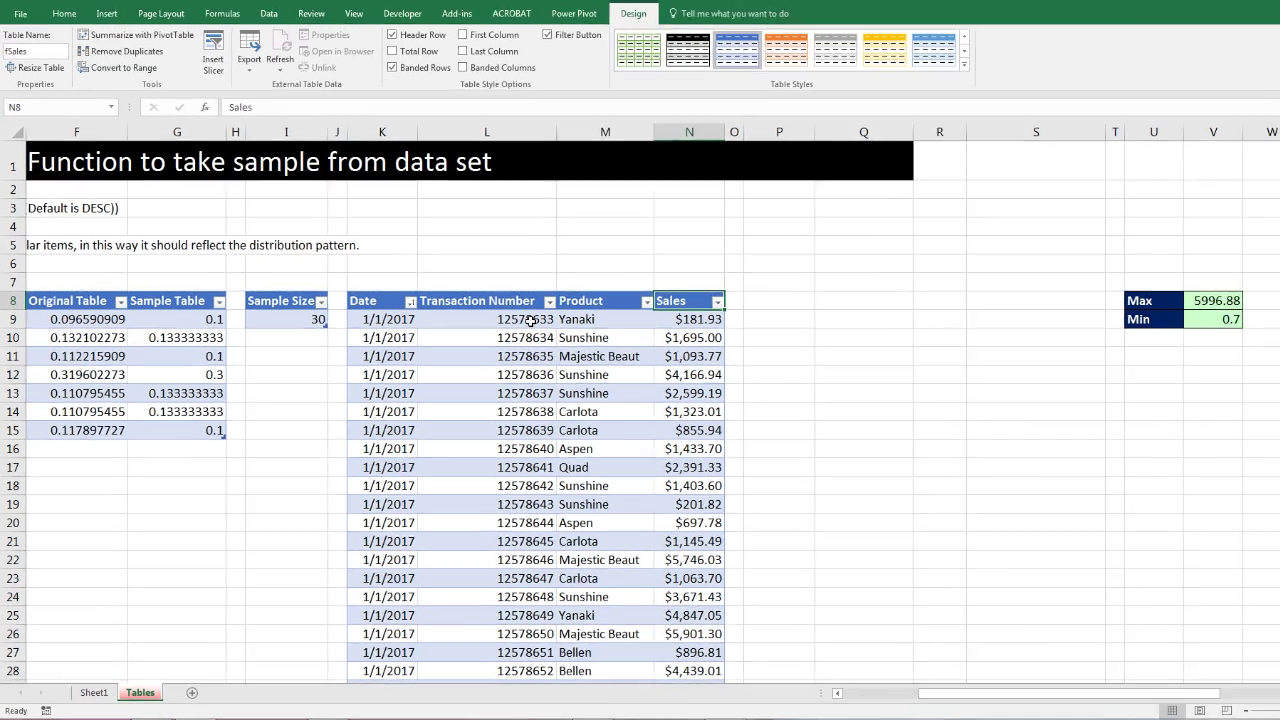
left_click(629, 242)
left_click(570, 42)
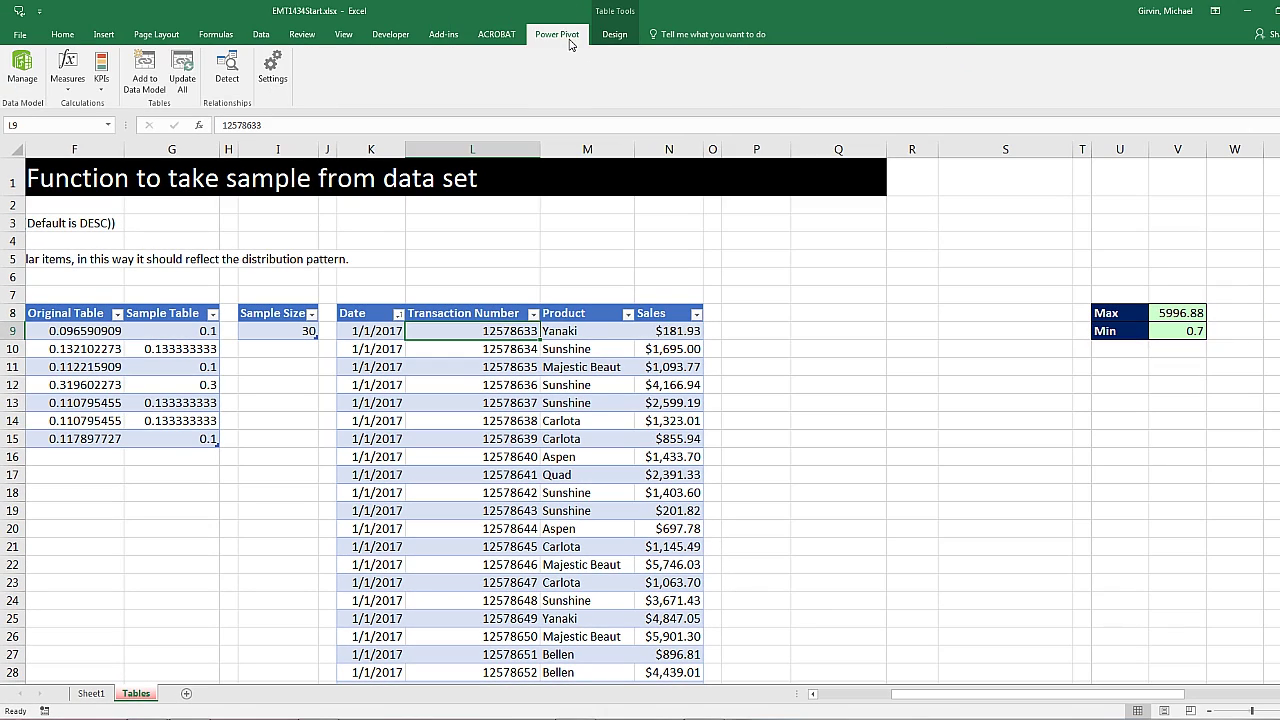
left_click(142, 90)
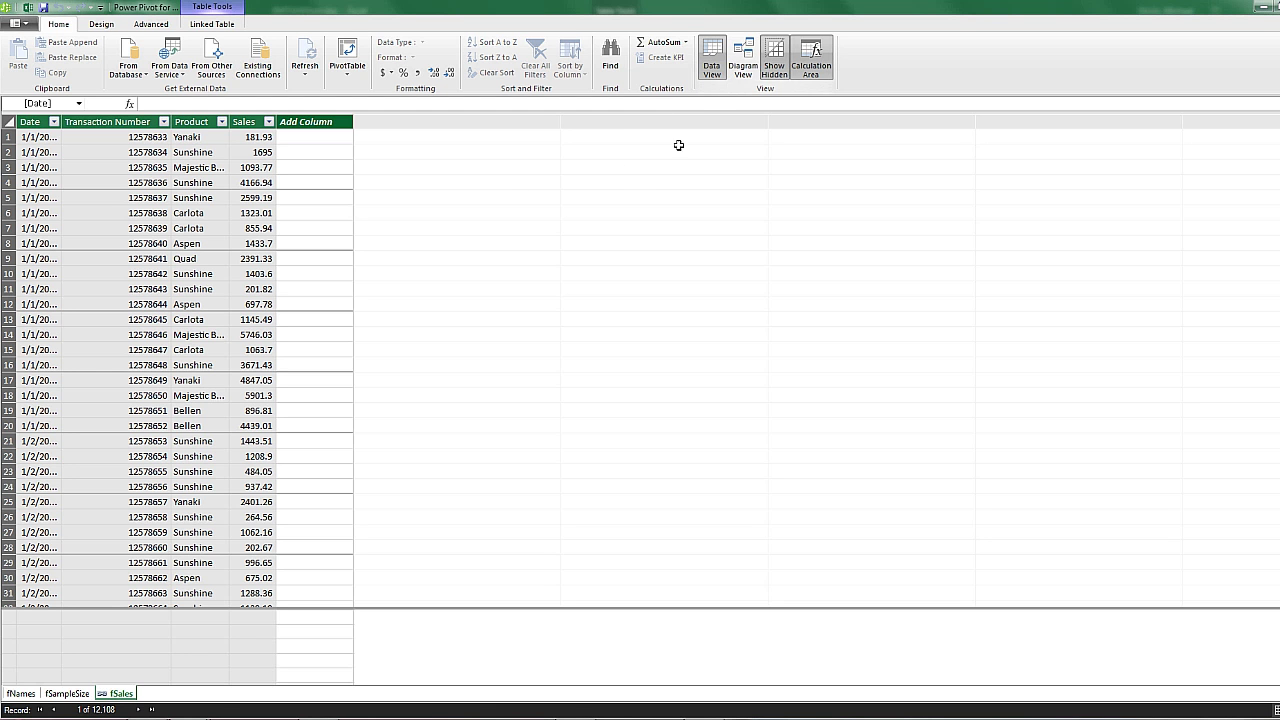
left_click(742, 62)
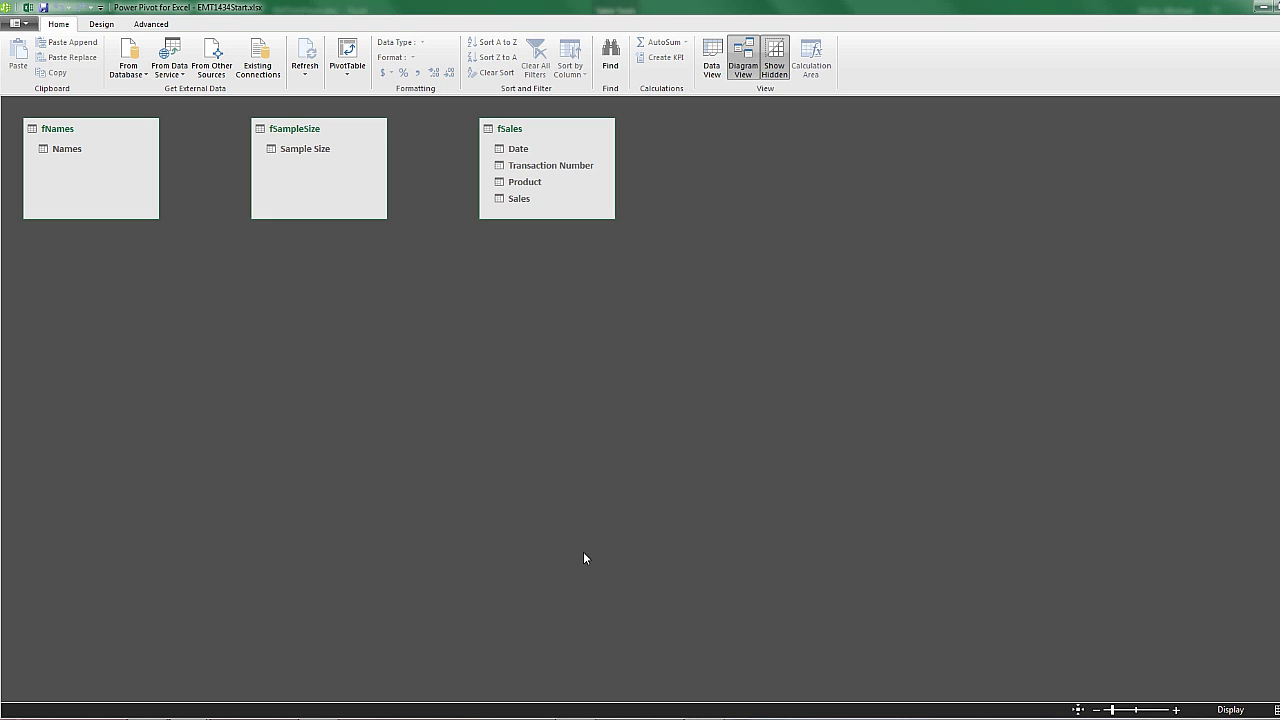
key("alt+Tab")
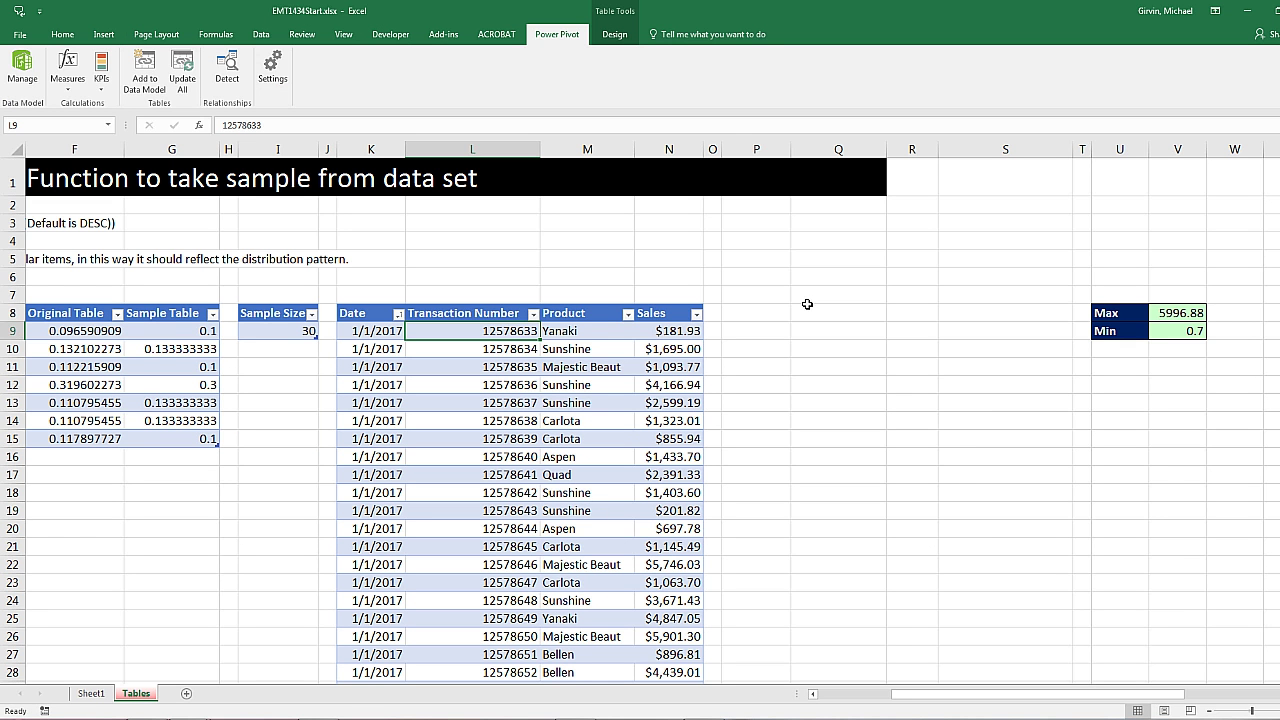
Load fSales through the workbook's existing connections as a table on the existing worksheet at P8.
left_click(750, 313)
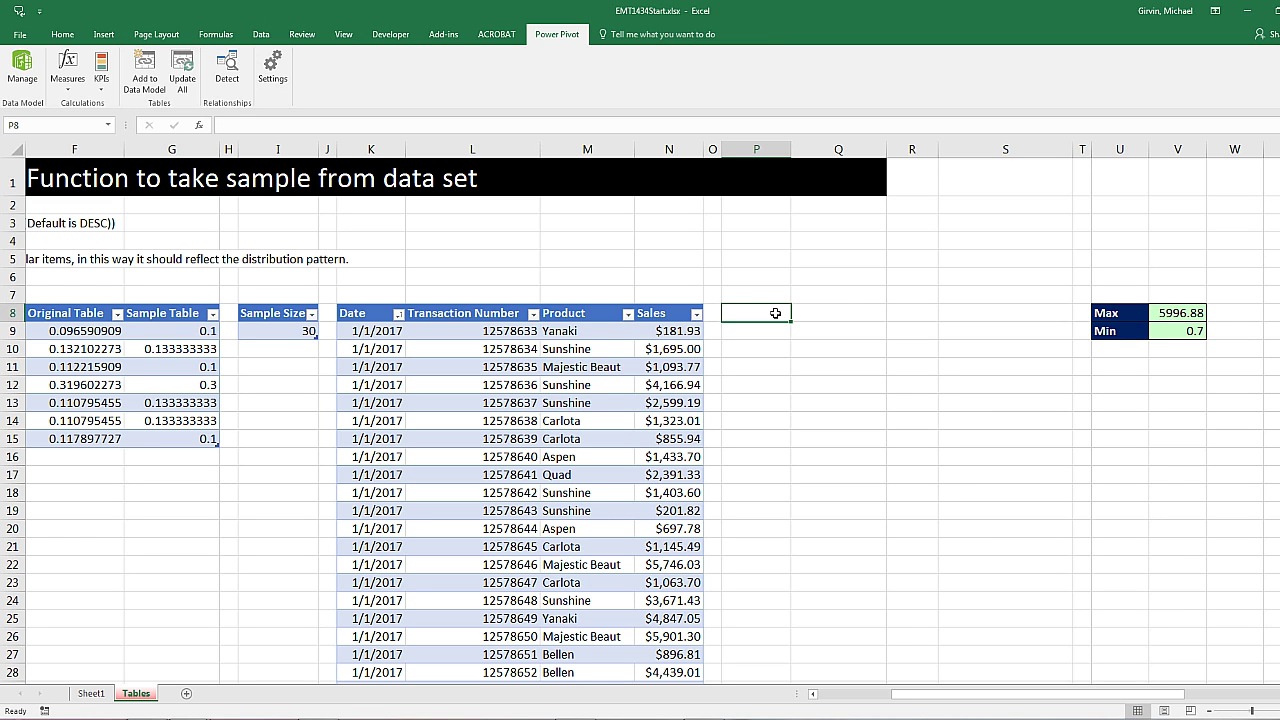
left_click(262, 36)
left_click(208, 75)
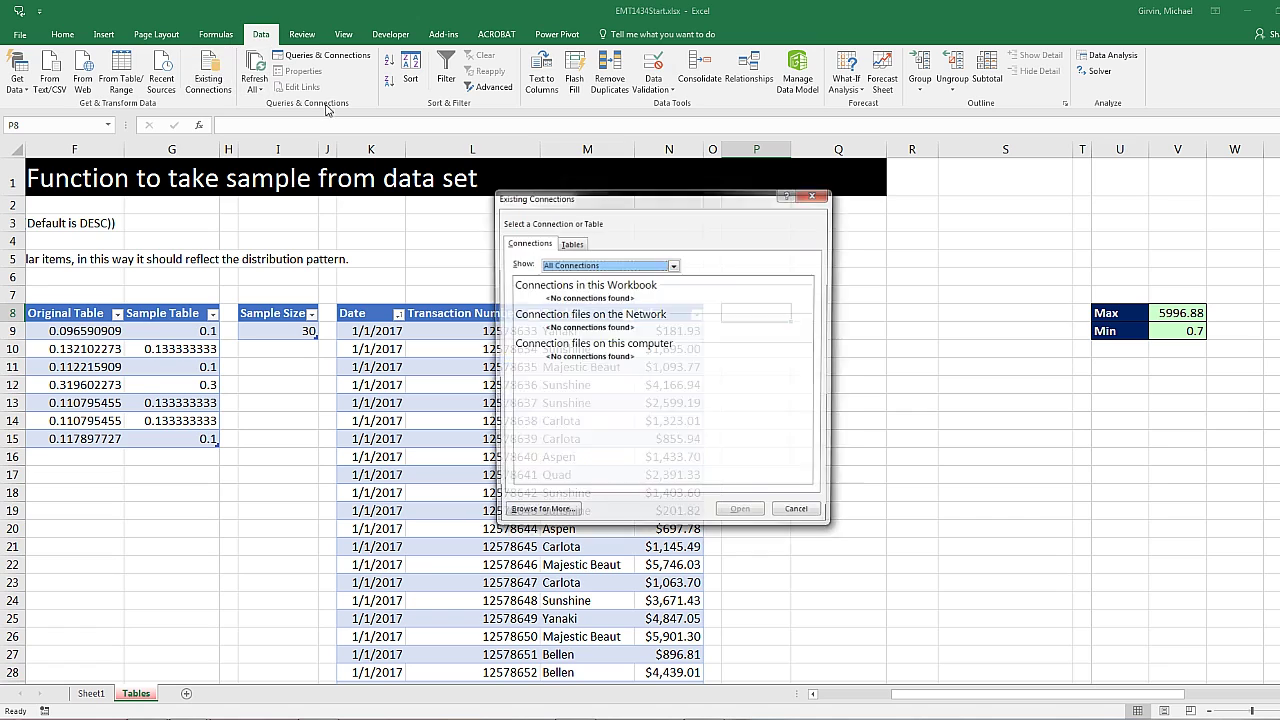
left_click(572, 244)
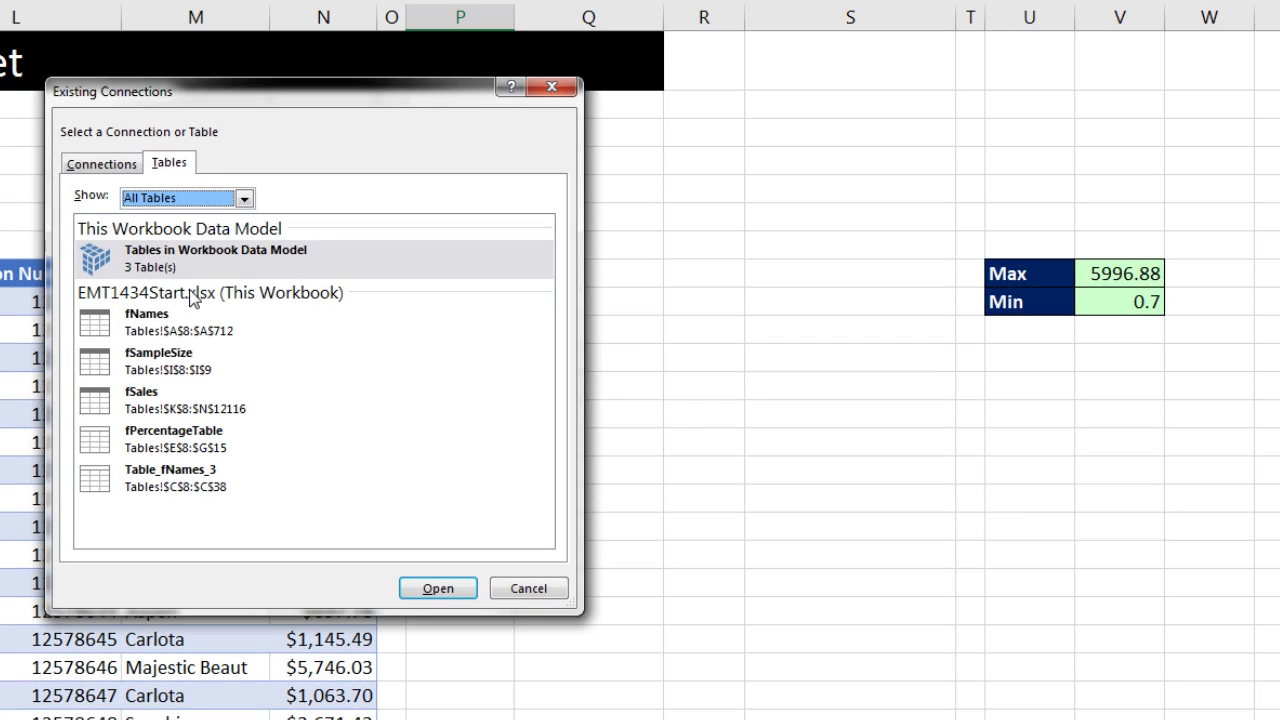
left_click(172, 403)
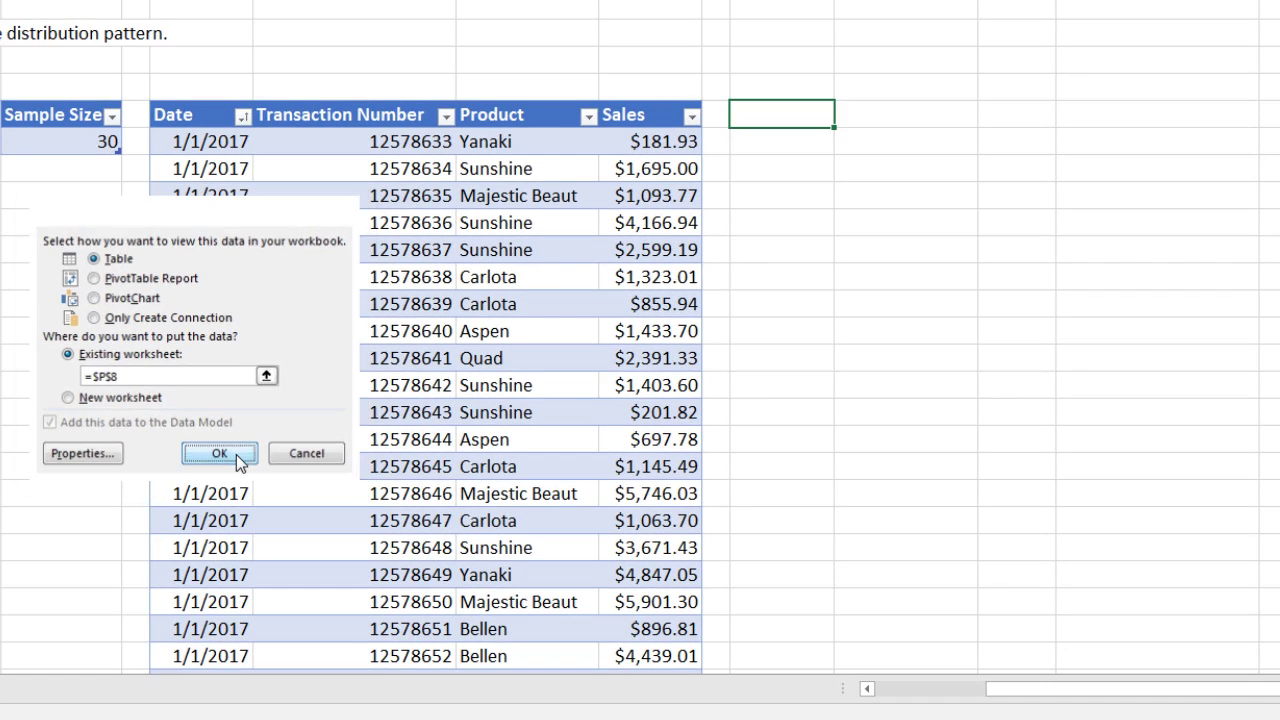
left_click(168, 487)
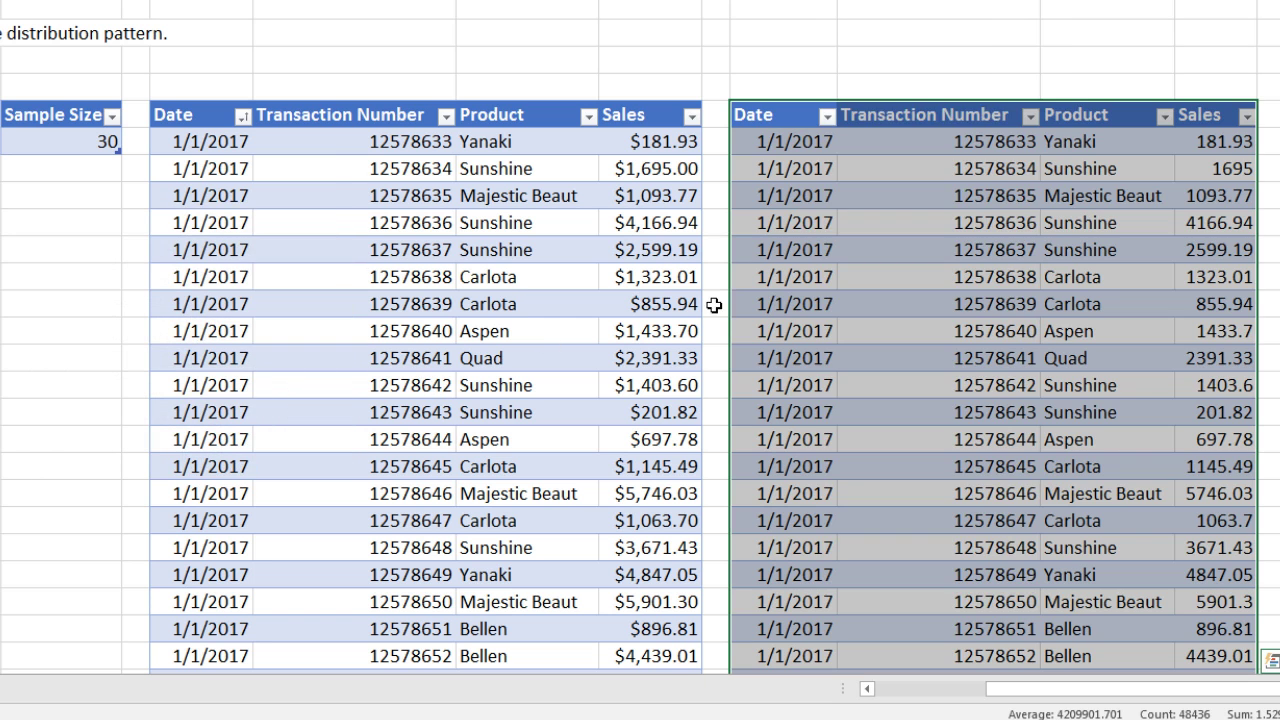
Open the DAX definition of the table at P8 and change its command type to DAX.
right_click(752, 179)
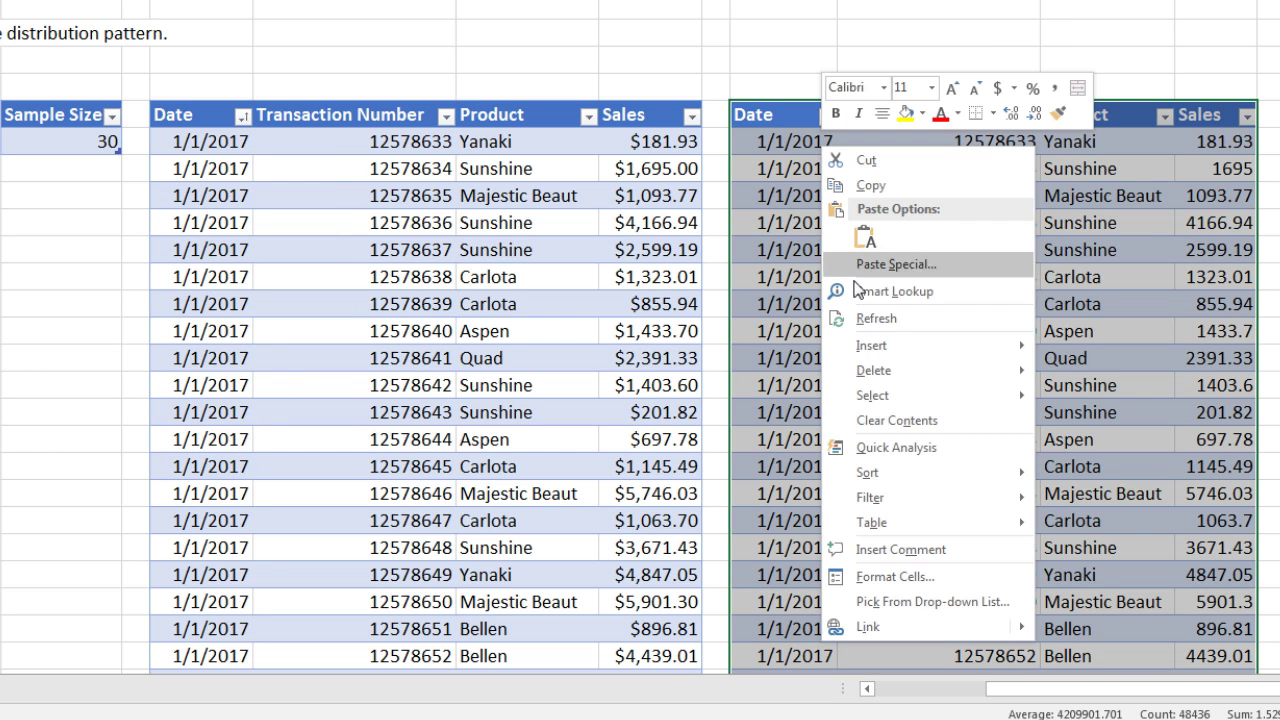
mouse_move(907, 525)
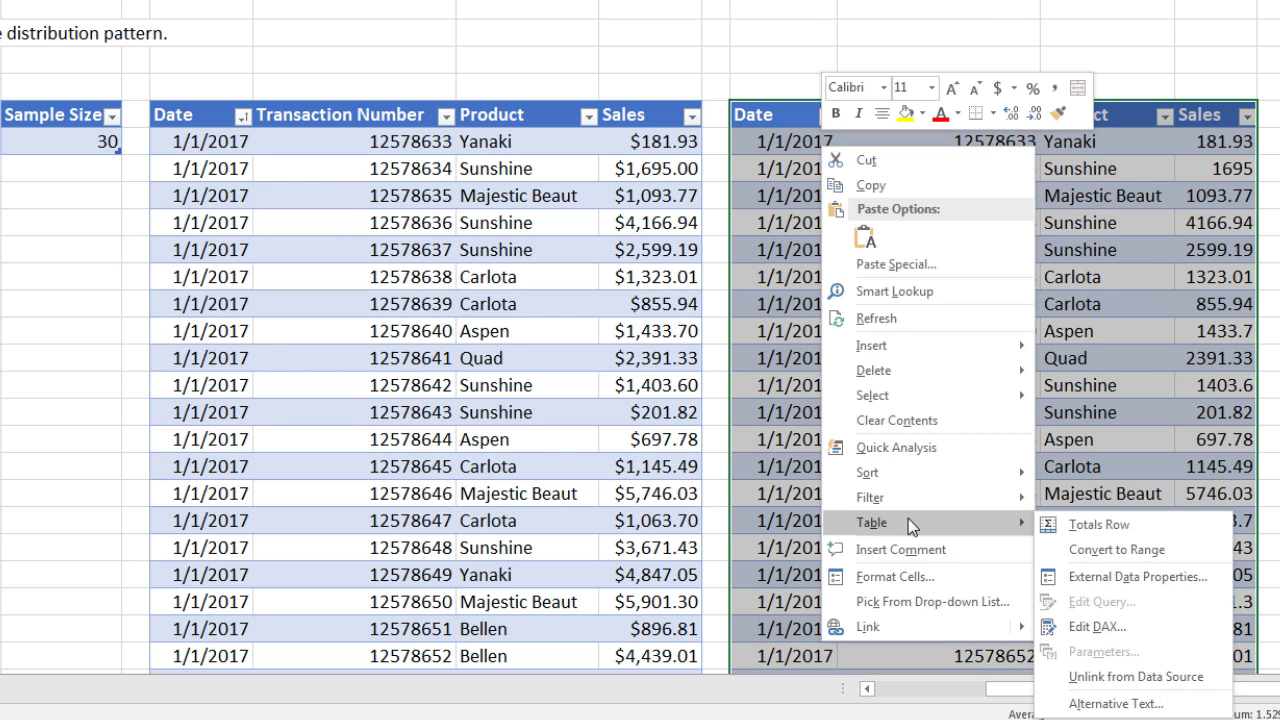
left_click(1085, 630)
left_click_drag(199, 215, 847, 210)
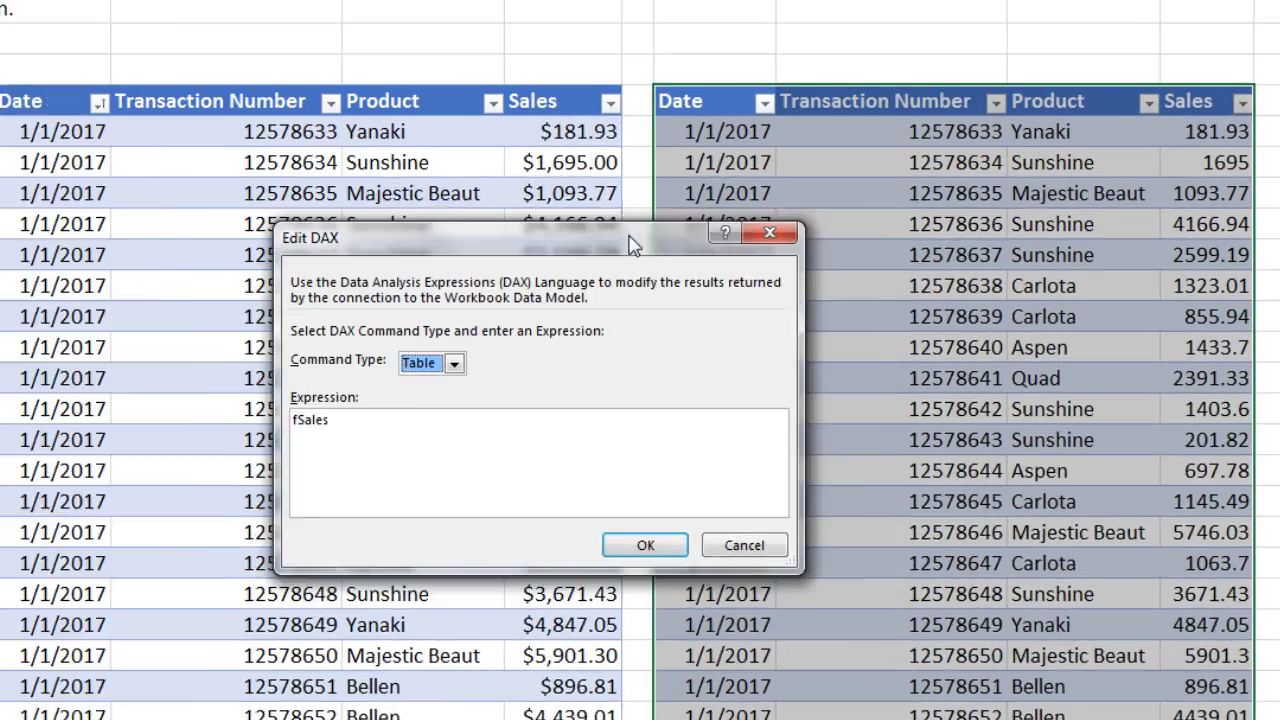
left_click(481, 381)
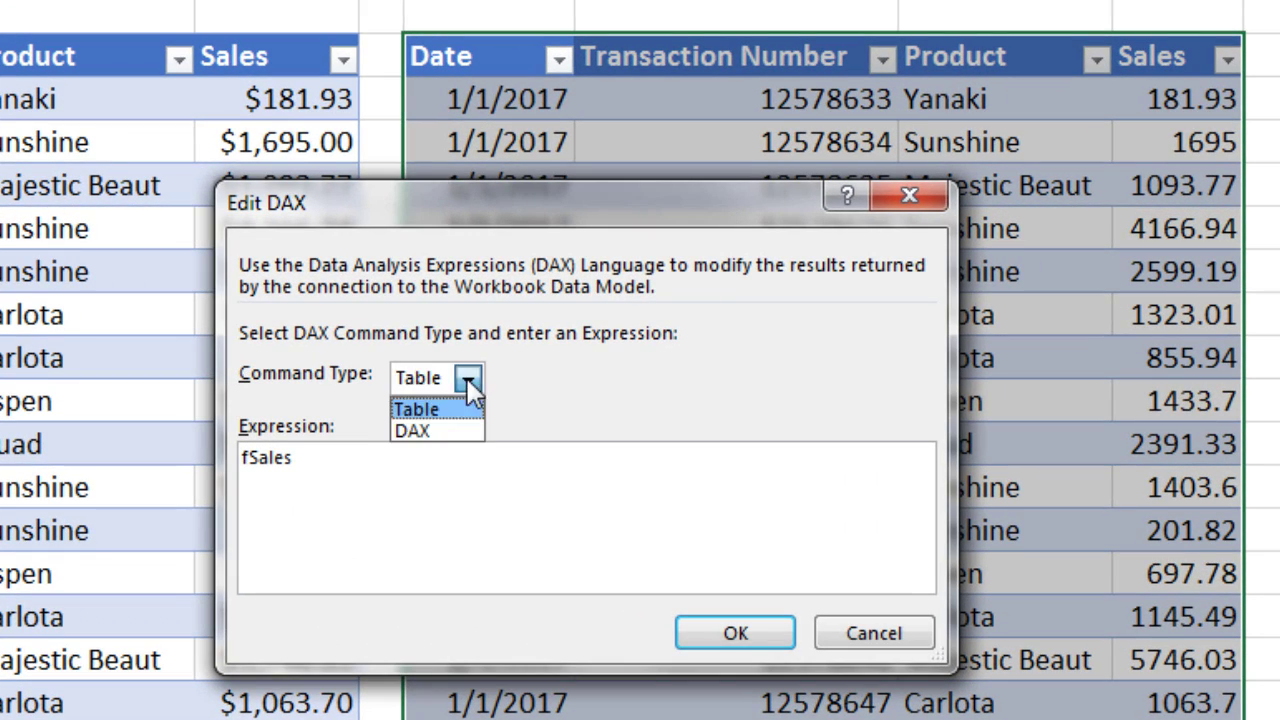
left_click(440, 432)
Replace the fSales expression with EVALUATE and, on a new line, SAMPLE(VALUES(fSampleSize[Sample Size]) as the size argument.
left_click_drag(357, 450, 143, 466)
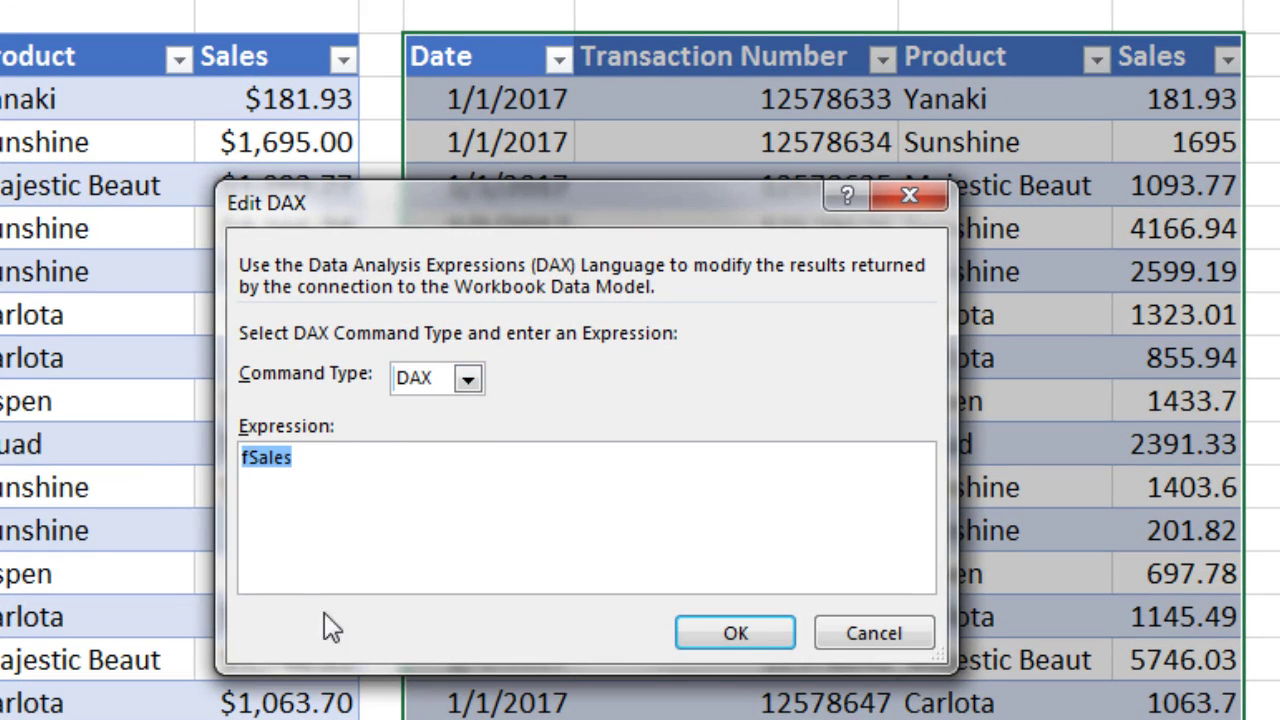
type("EVALUATE")
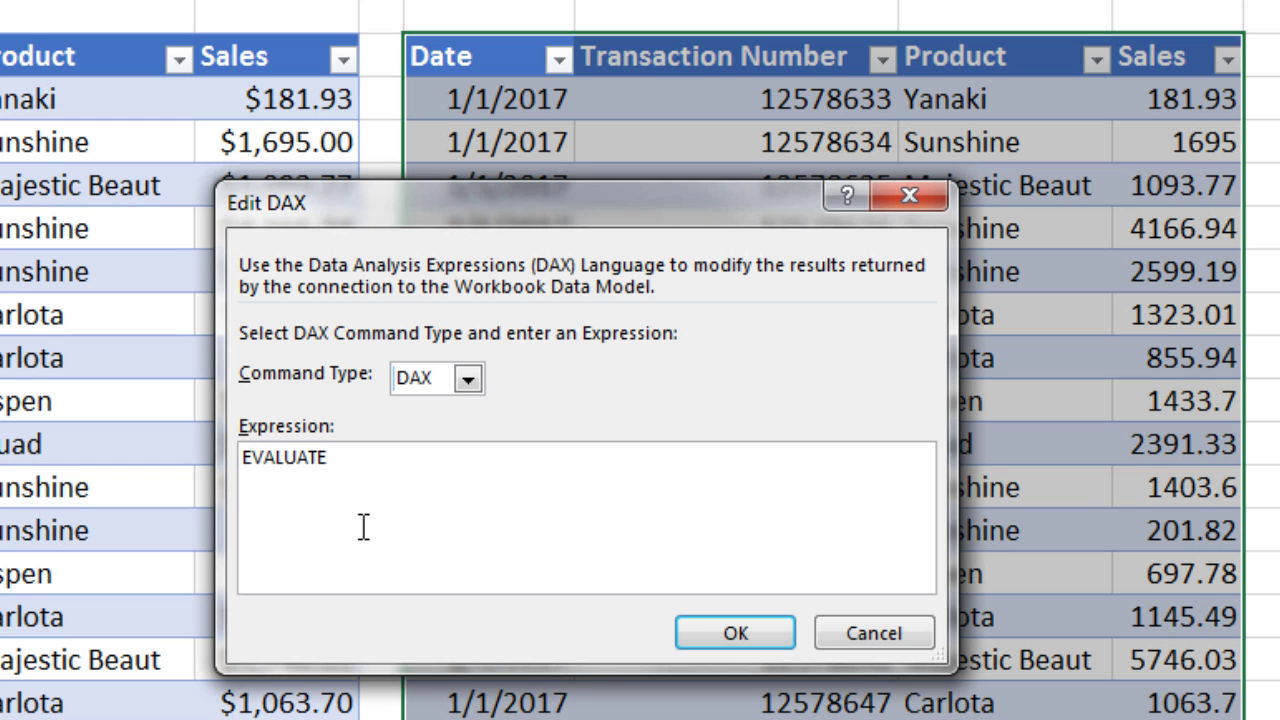
key("Return")
type("SAMPLE(")
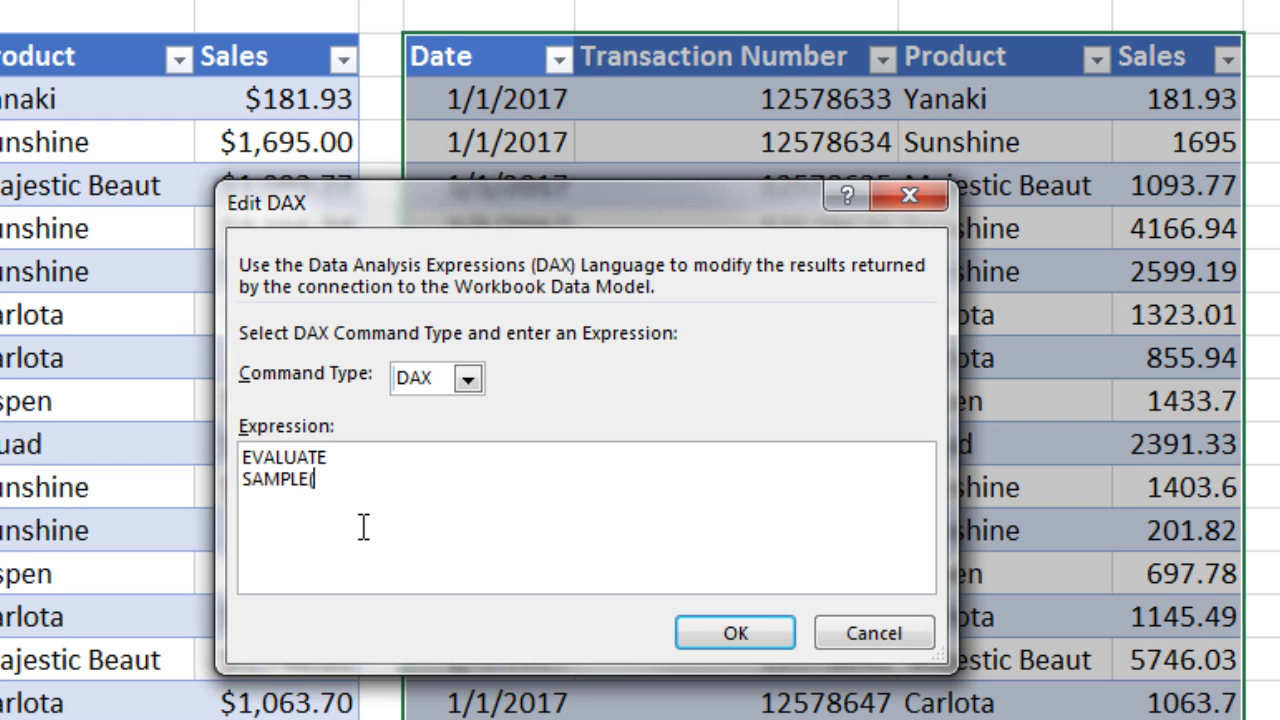
type("VALUES(")
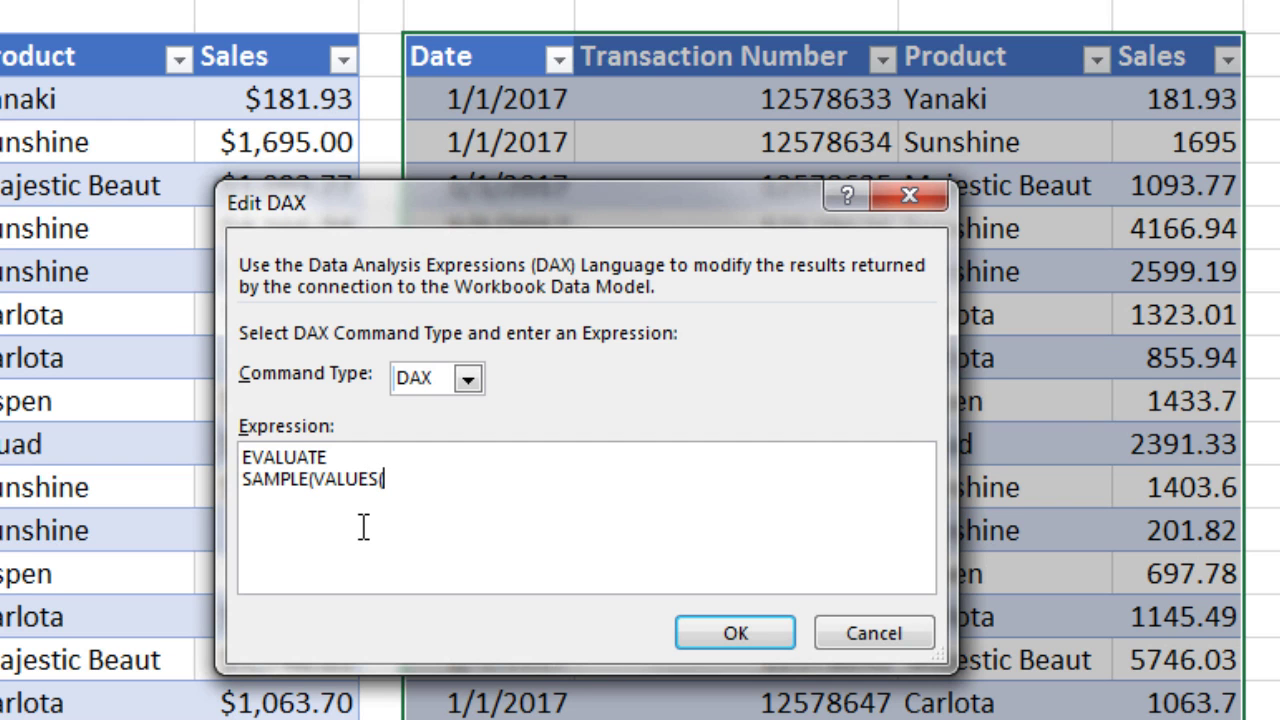
type("fSampleSize")
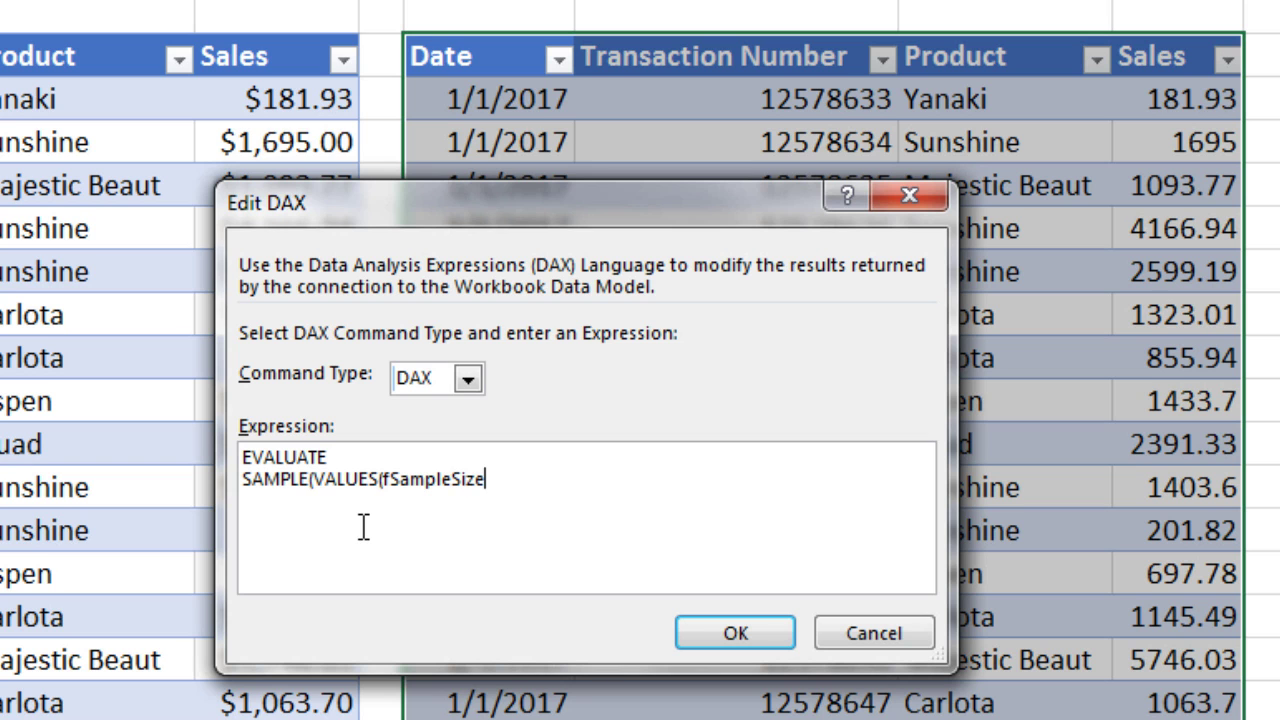
type("[Sample Size")
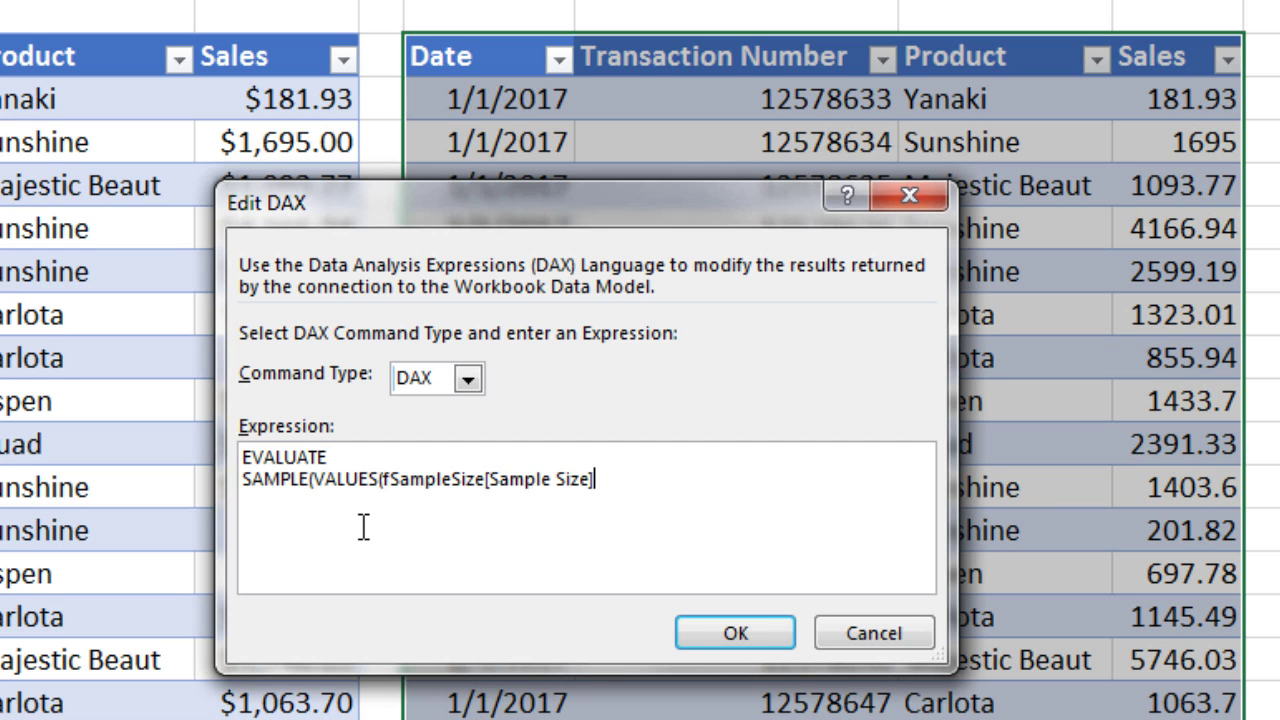
type("])")
Complete the SAMPLE expression with ,fSales,fSales[Sales],ASC) and run the DAX query.
type(",fSales")
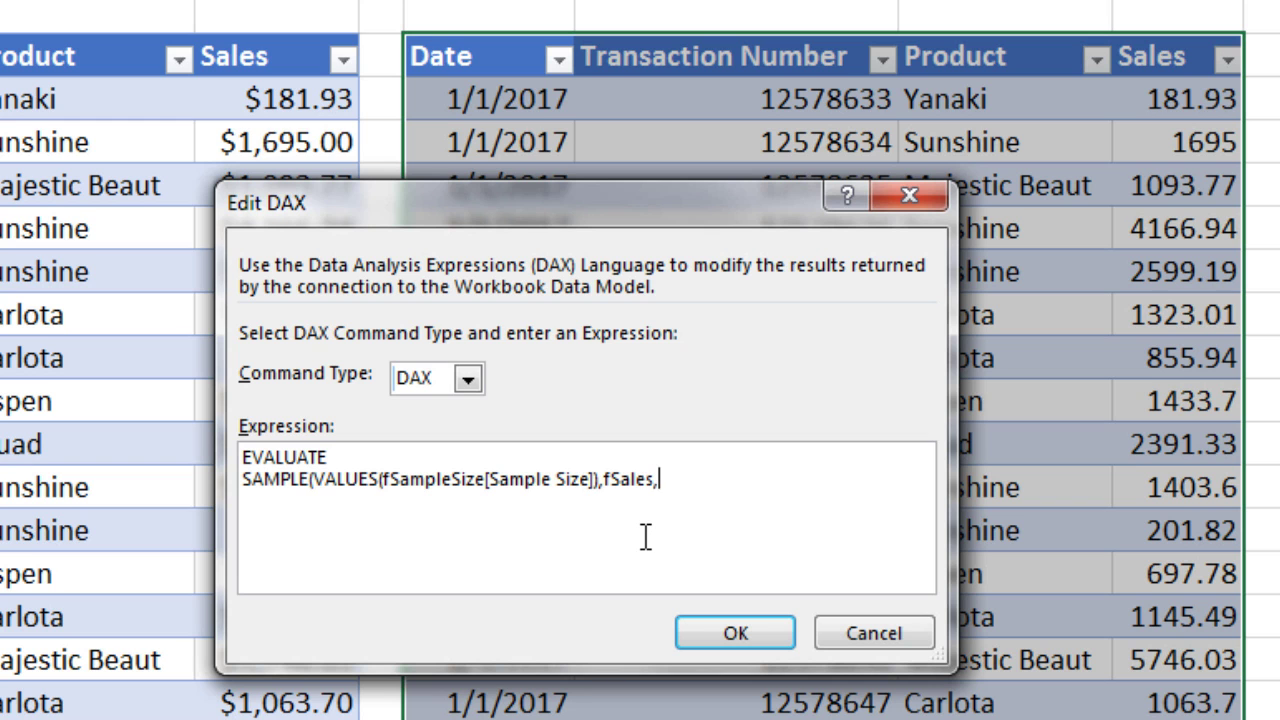
type(",fSales[Sales")
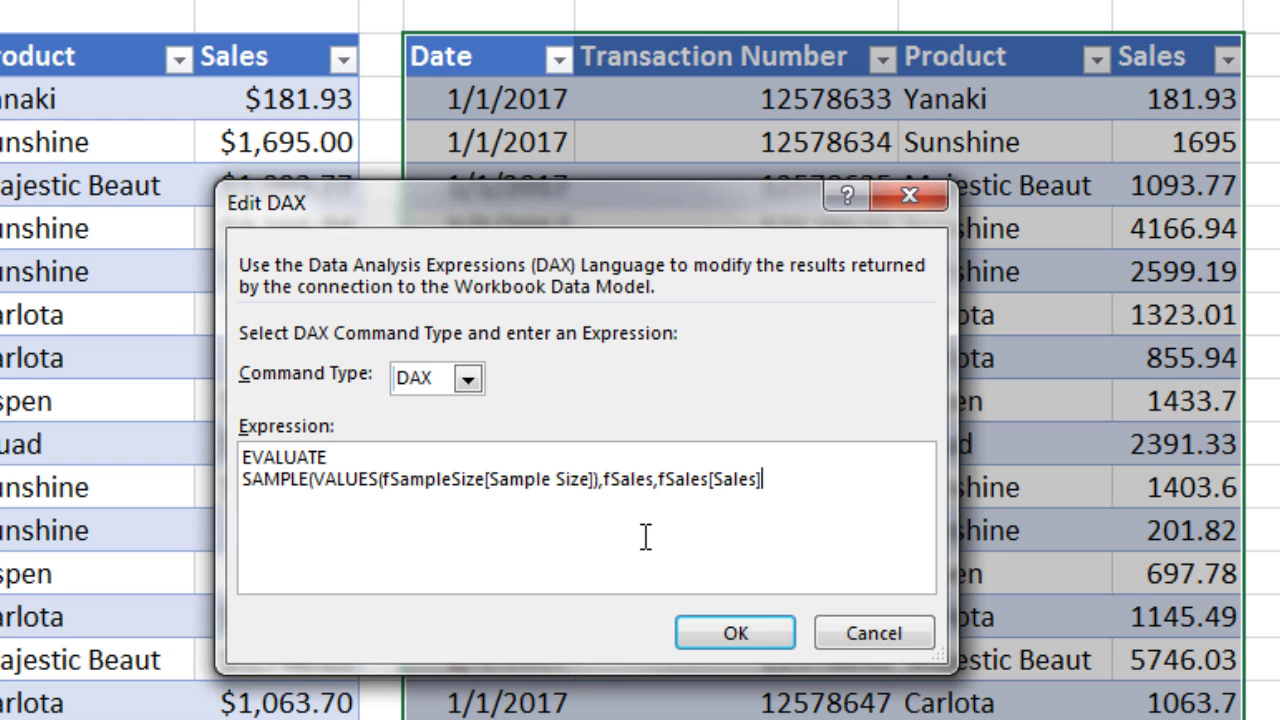
type("],ASC)")
left_click(757, 633)
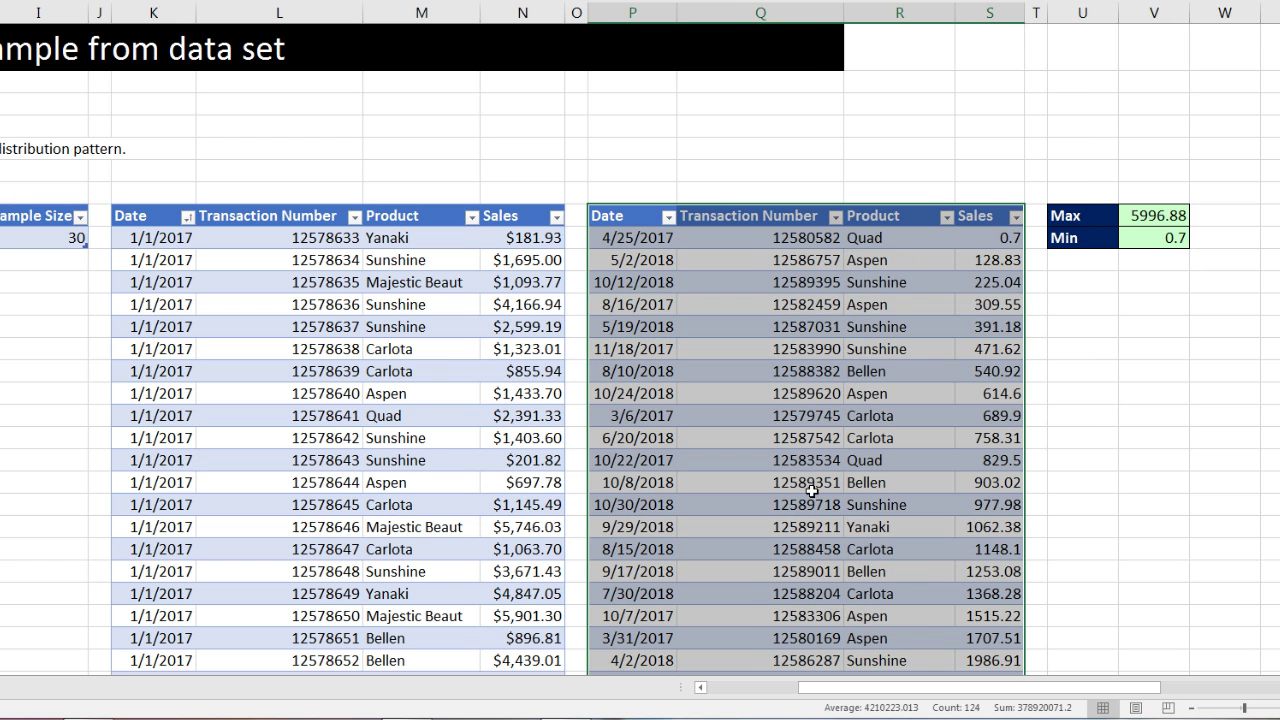
Compare the first and last Sales values of the sampled table with the Min and Max cells, and inspect the MAX formula in V8.
left_click(992, 240)
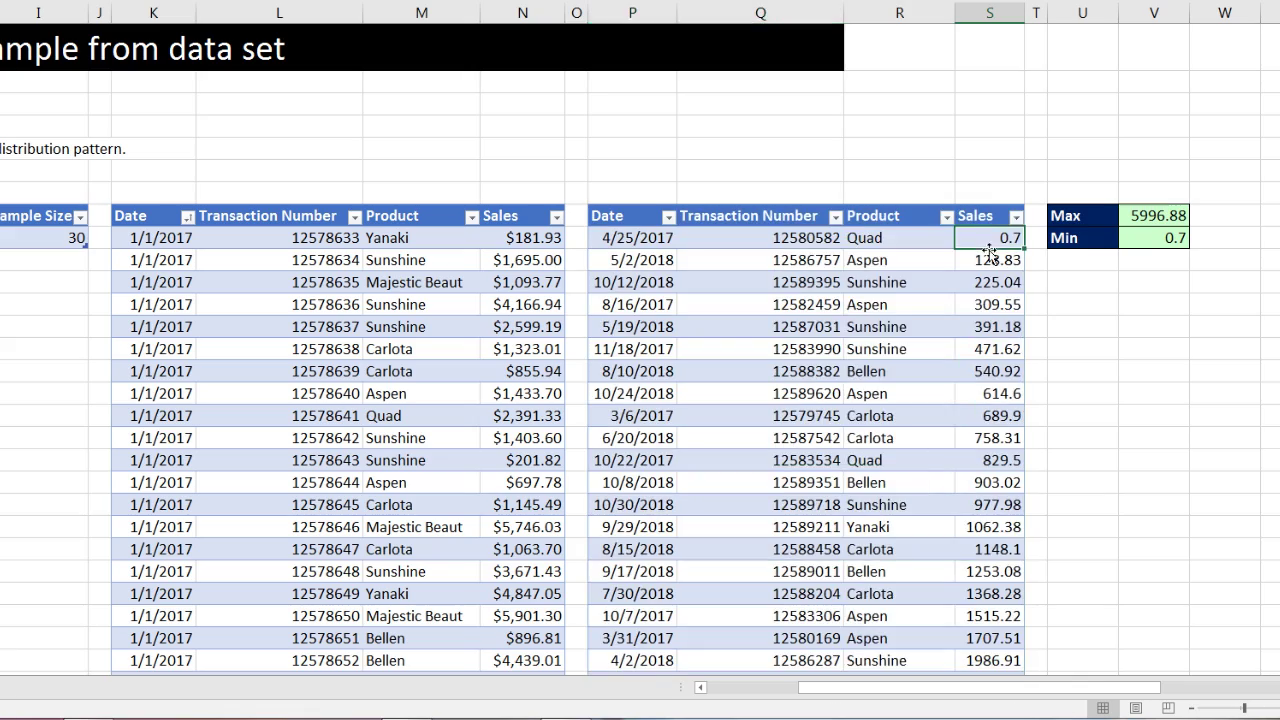
scroll(986, 257, "down", 7)
left_click(986, 257)
scroll(986, 300, "down", 1)
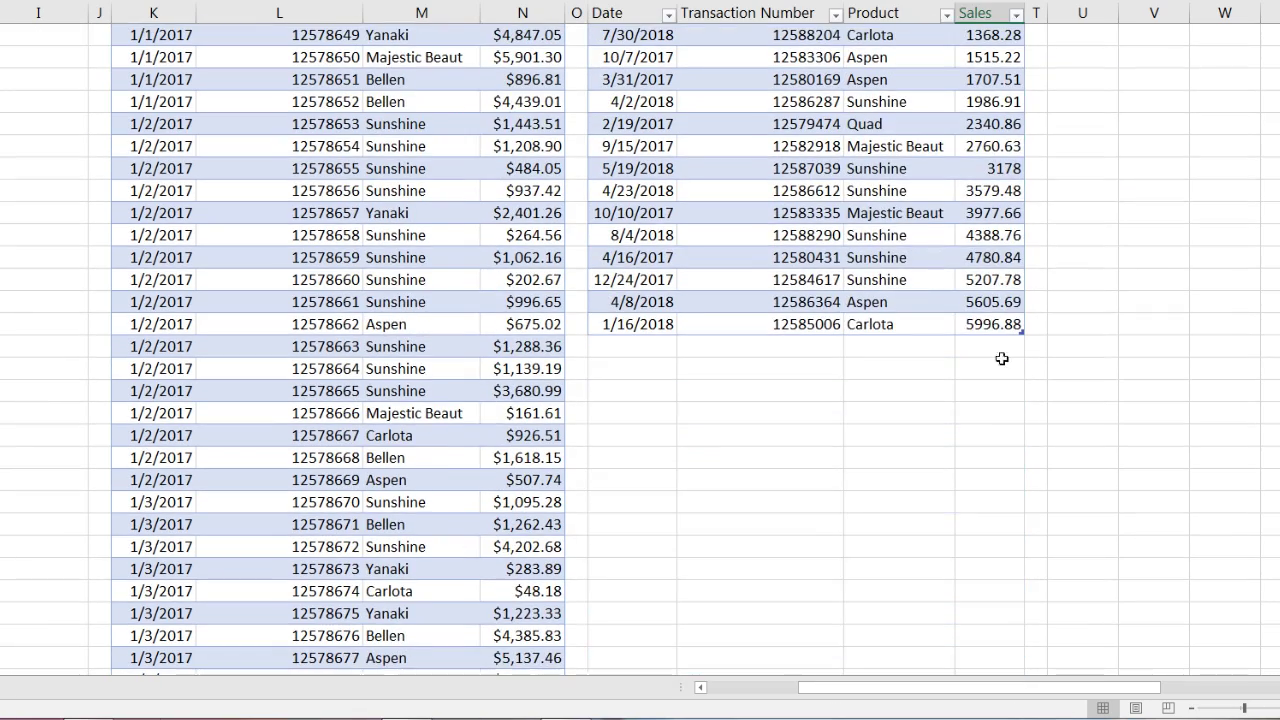
left_click(968, 320)
scroll(1186, 400, "up", 7)
double_click(1166, 57)
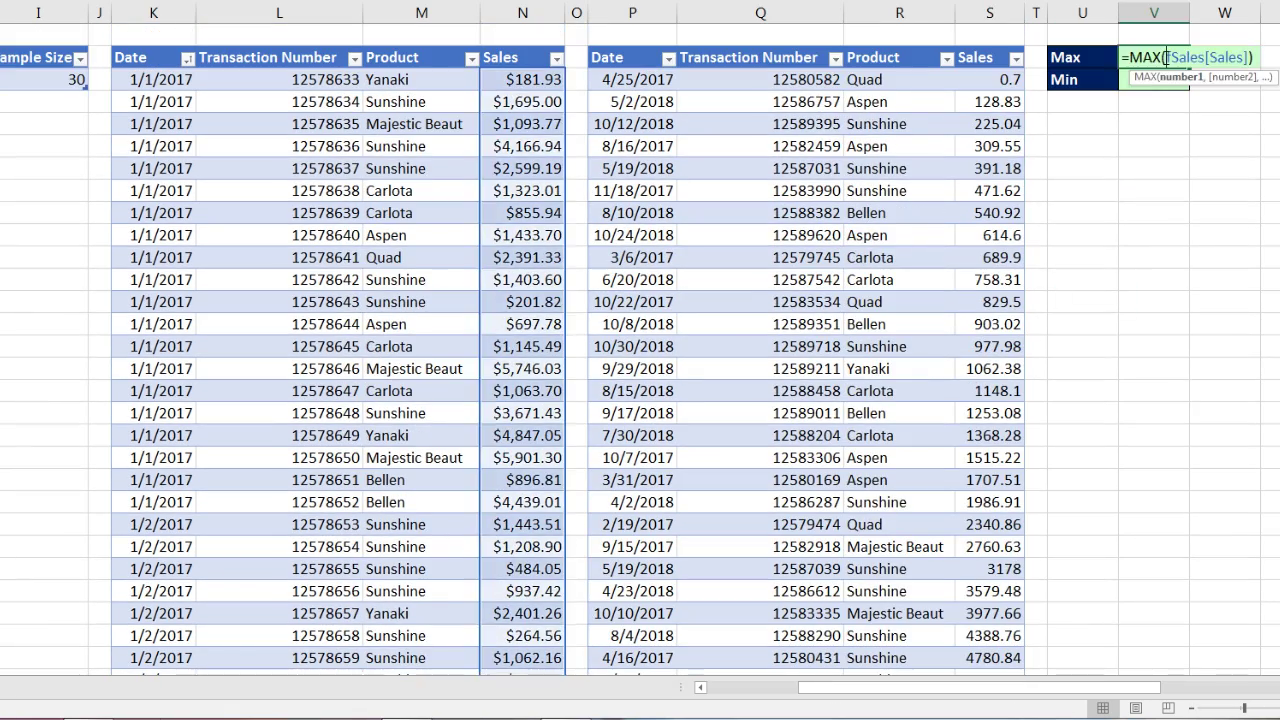
key("Escape")
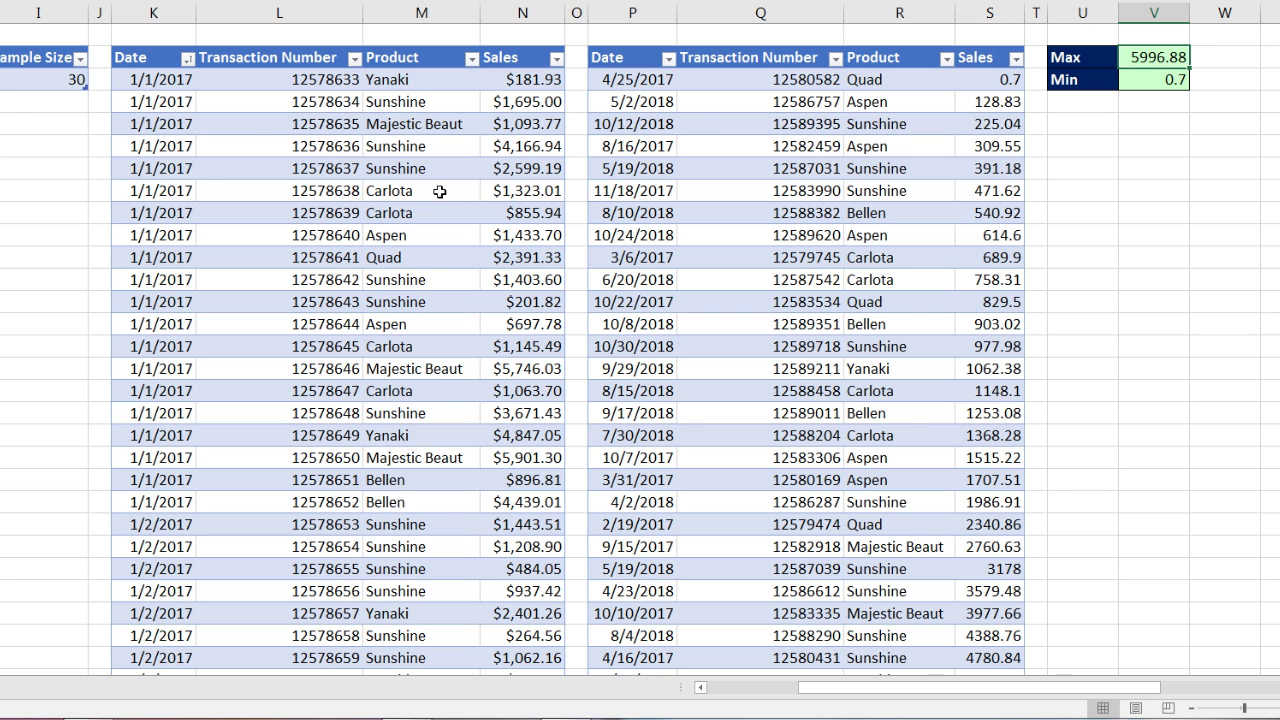
scroll(998, 334, "down", 4)
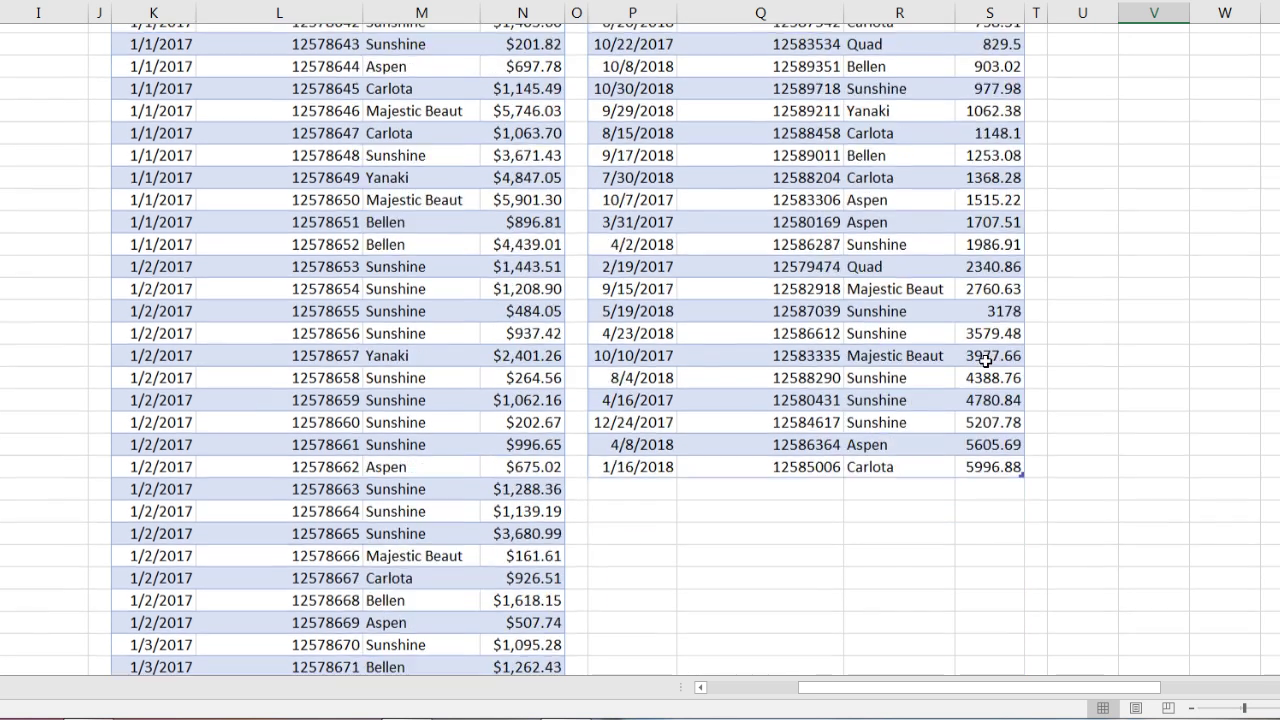
scroll(1000, 350, "up", 6)
Set the Sample Size in I9 to 100 and refresh all the workbook's queries.
left_click(70, 238)
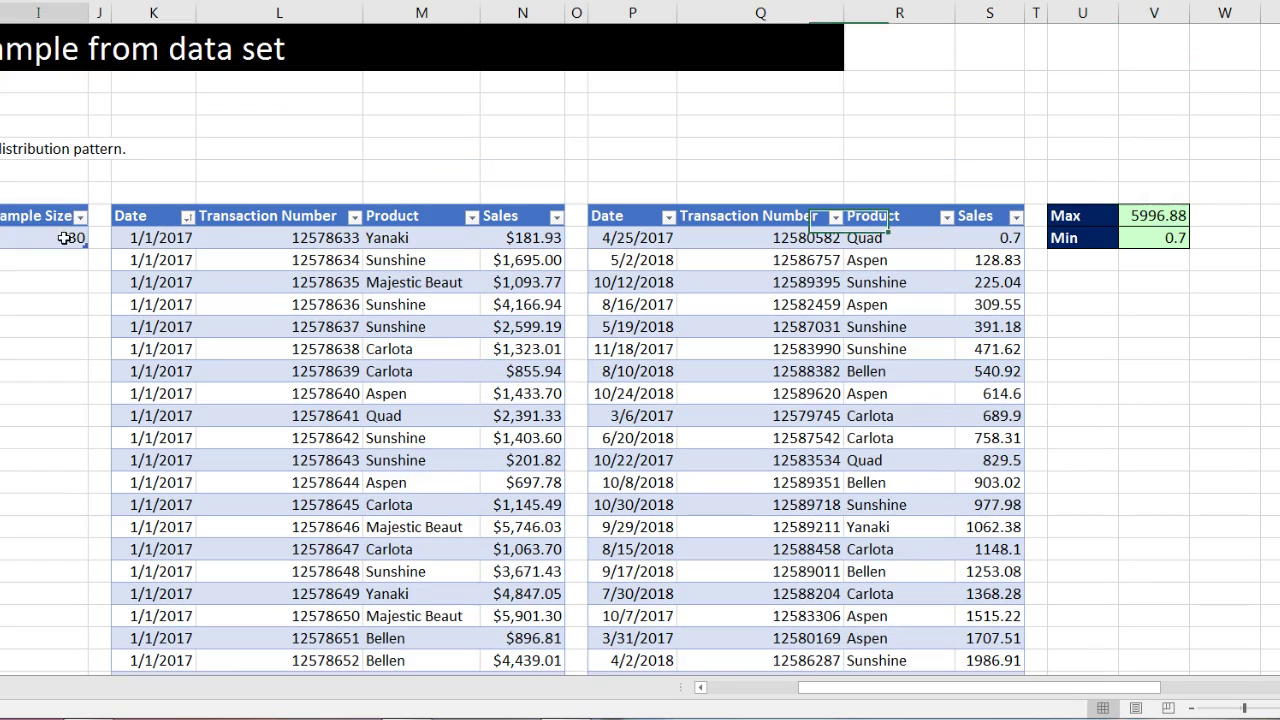
scroll(274, 317, "down", 4)
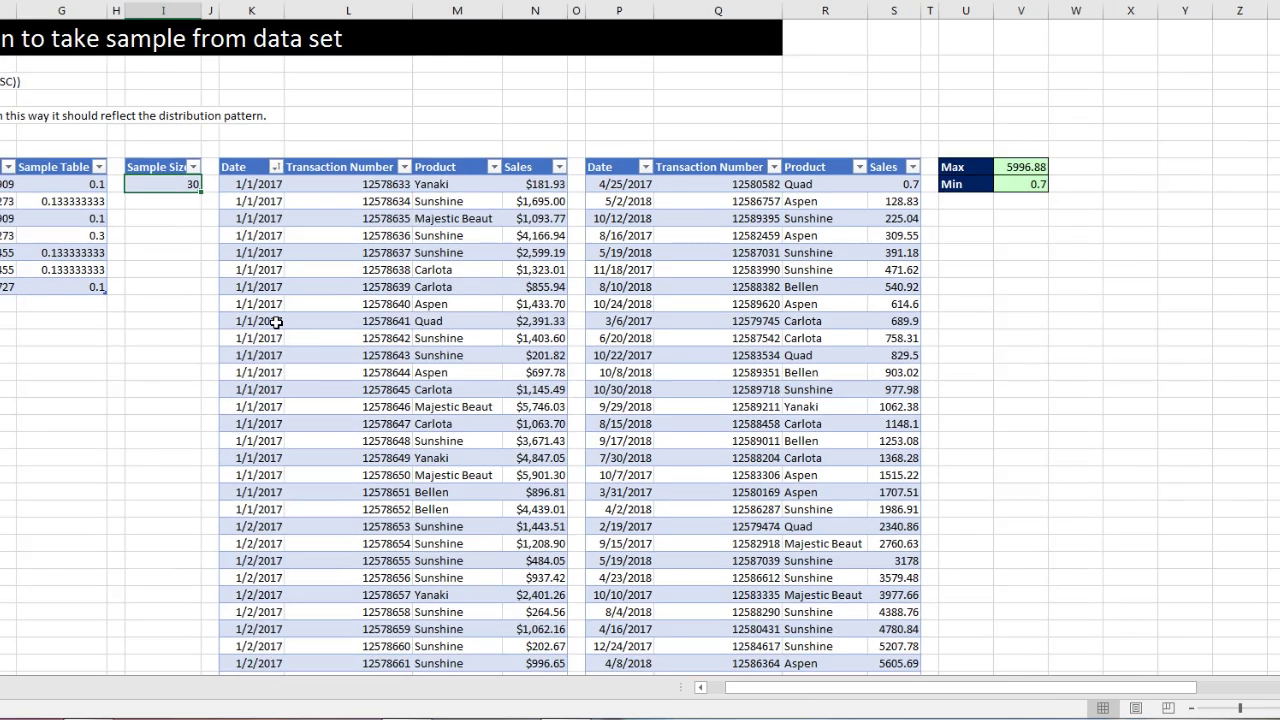
scroll(309, 349, "up", 1)
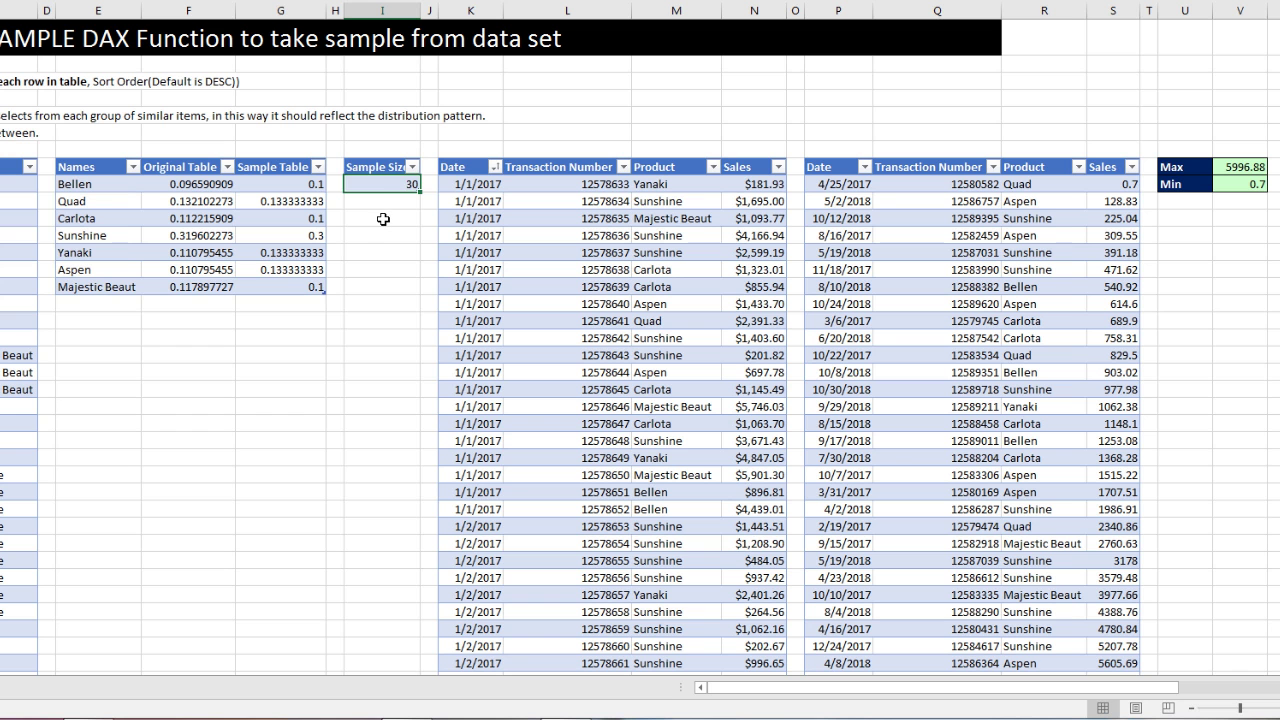
type("100")
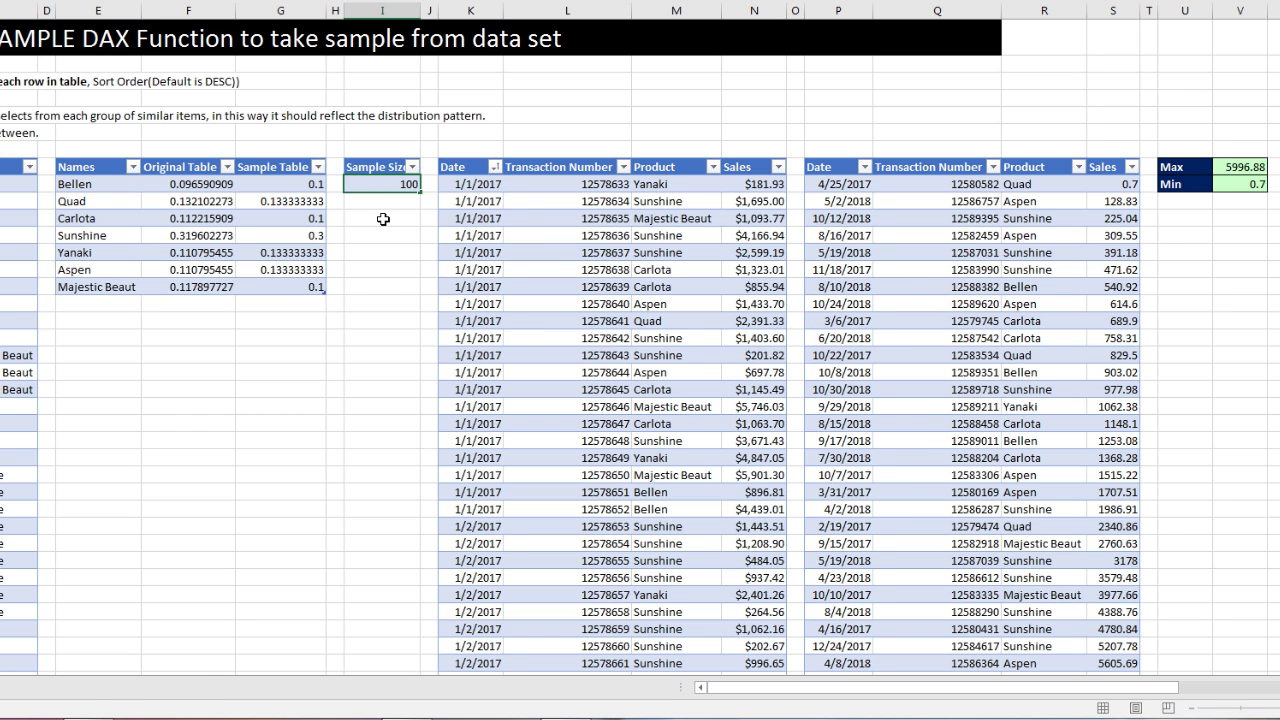
key("Return")
key("ctrl+alt+F5")
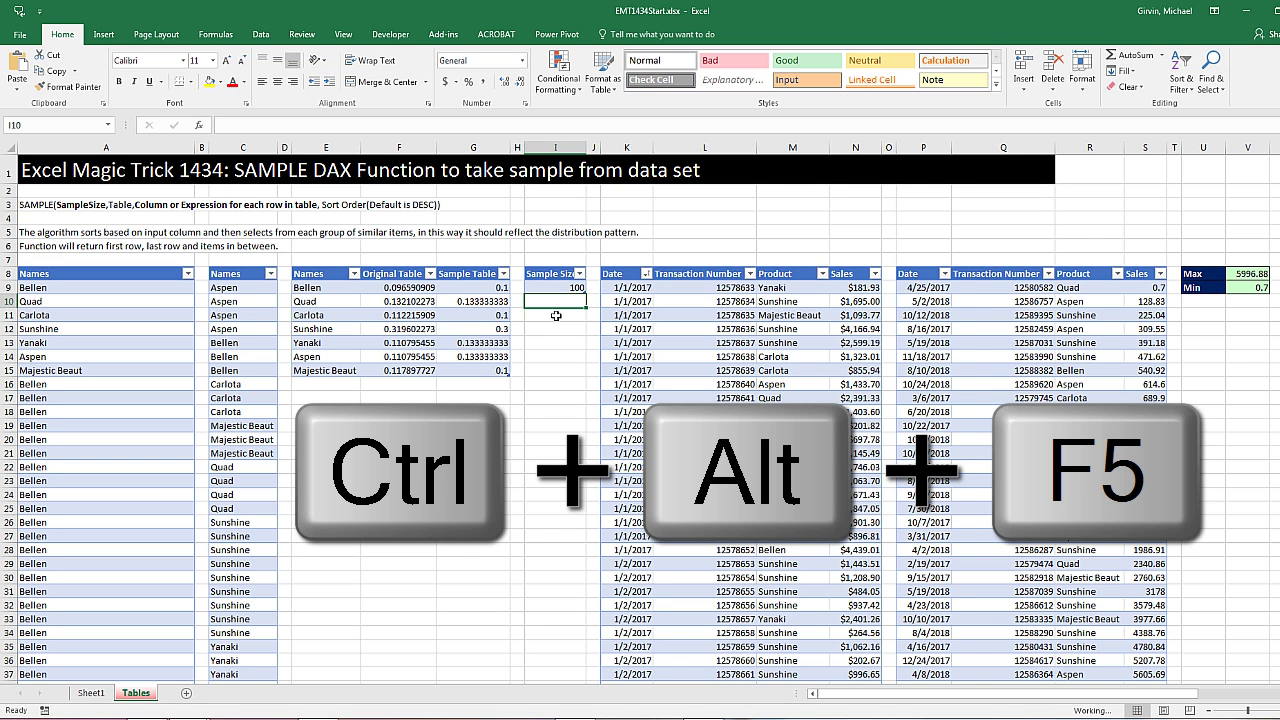
Check the last rows of the sampled Names and sales tables, and return to cell A1.
left_click(243, 301)
key("ctrl+Down")
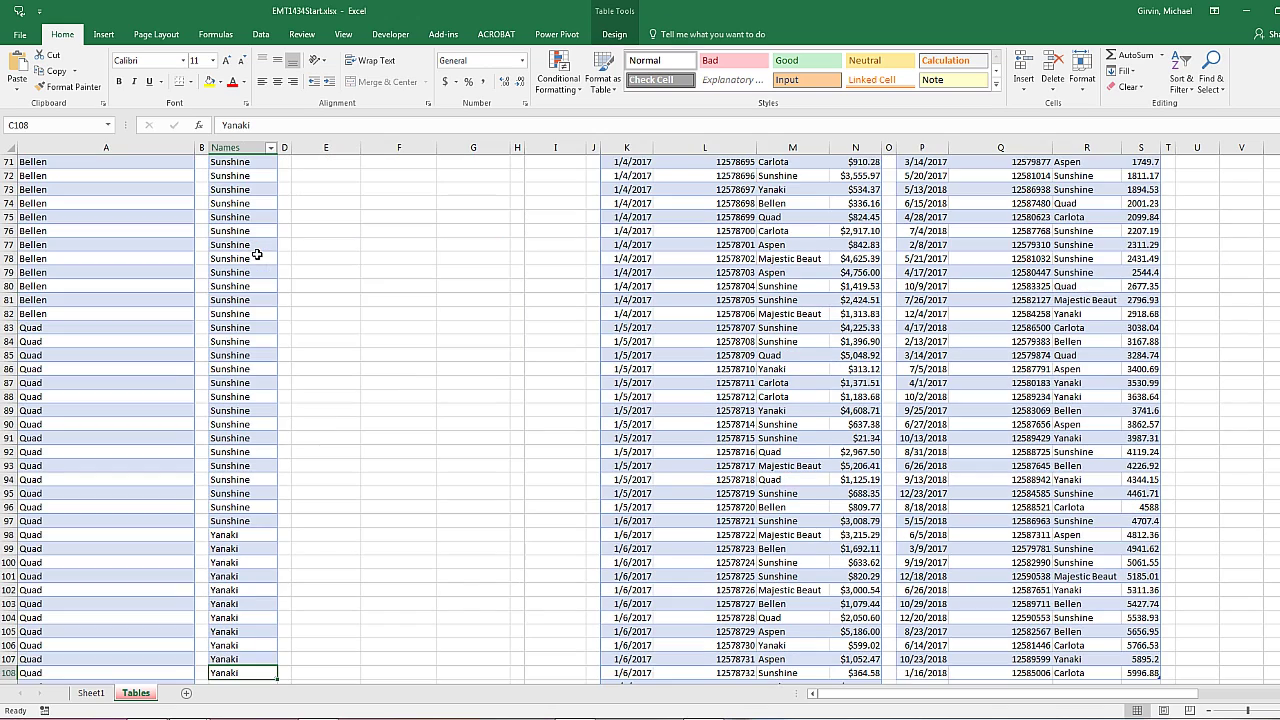
scroll(903, 608, "down", 2)
scroll(903, 608, "right", 1)
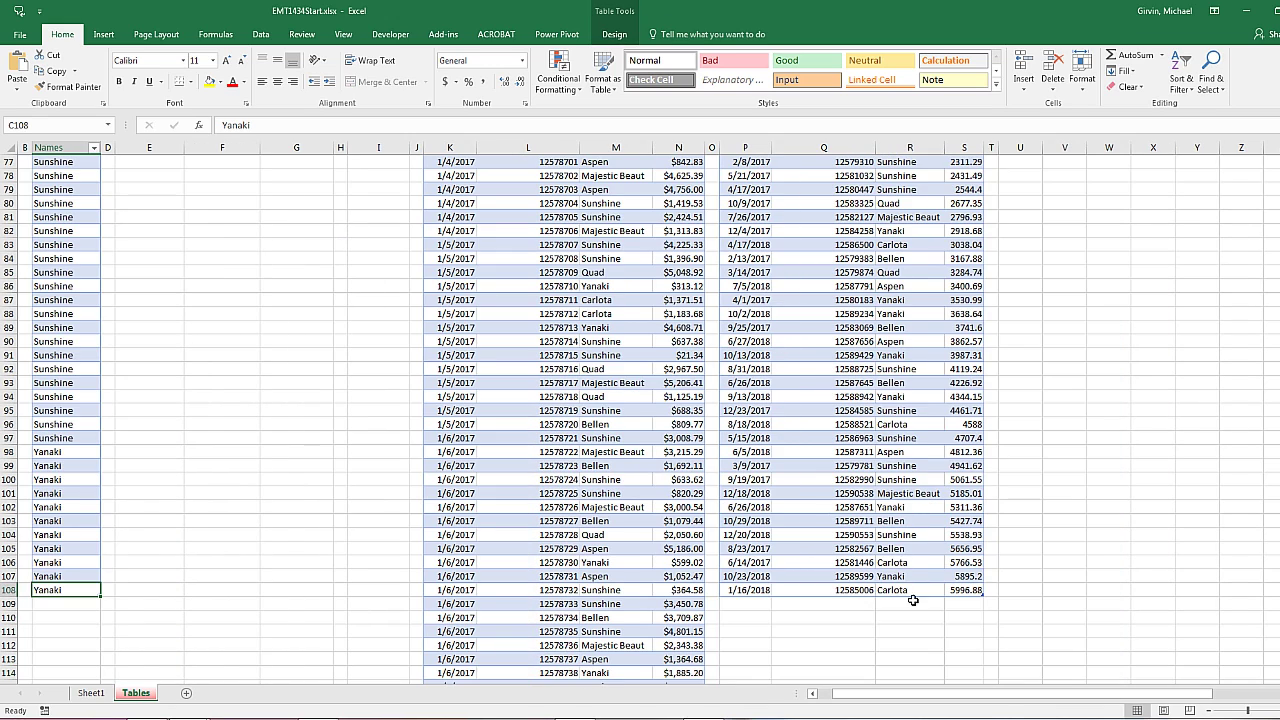
key("ctrl+Home")
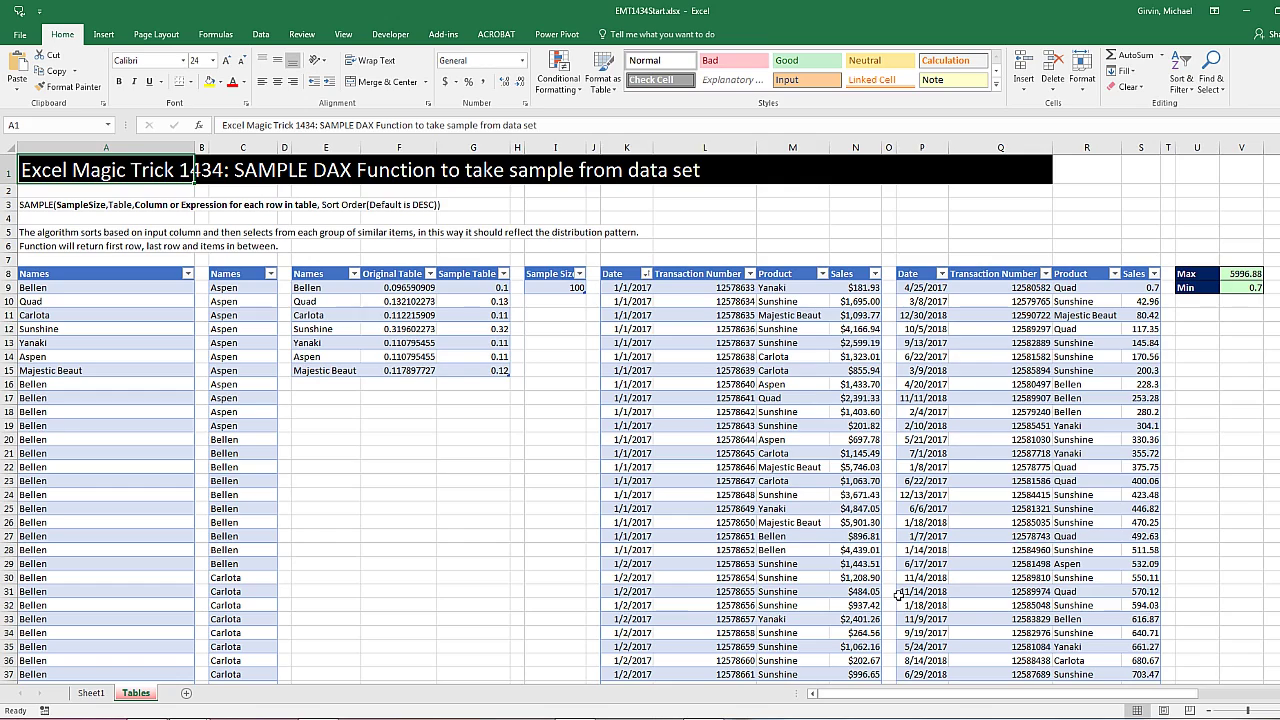
Open the DAX definition of the sampled sales table to review its SAMPLE expression.
right_click(996, 330)
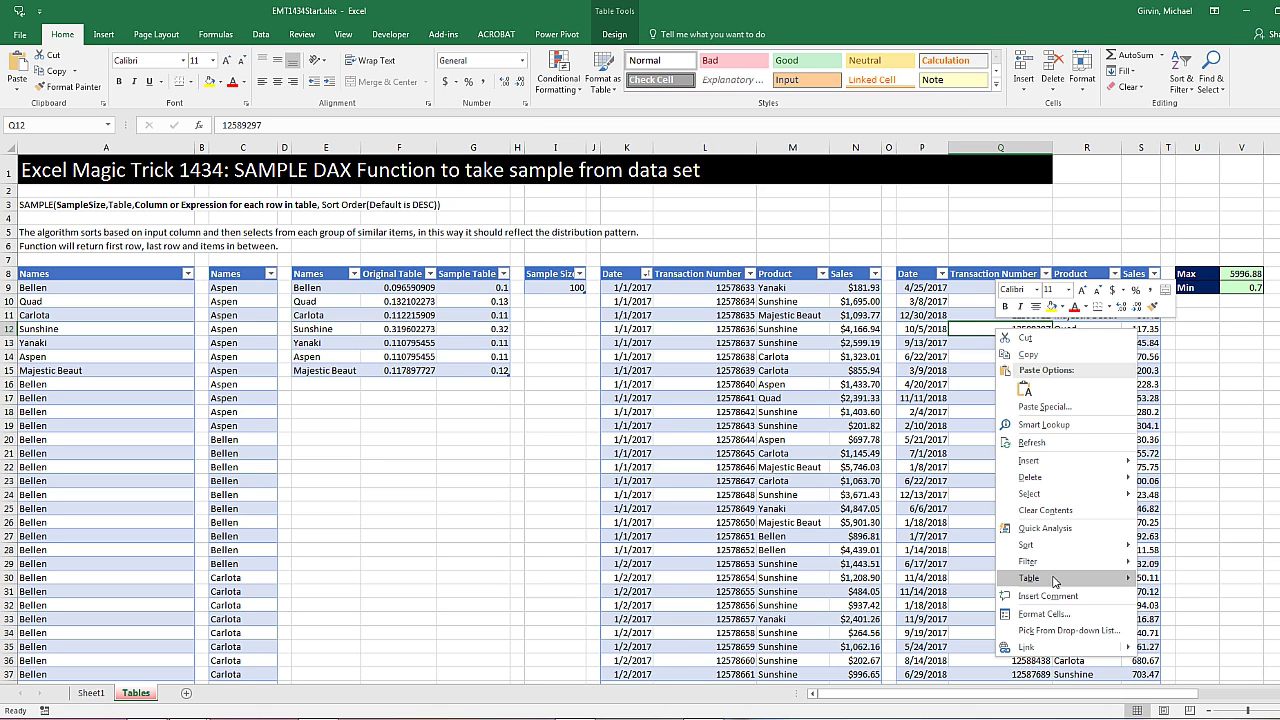
mouse_move(1100, 578)
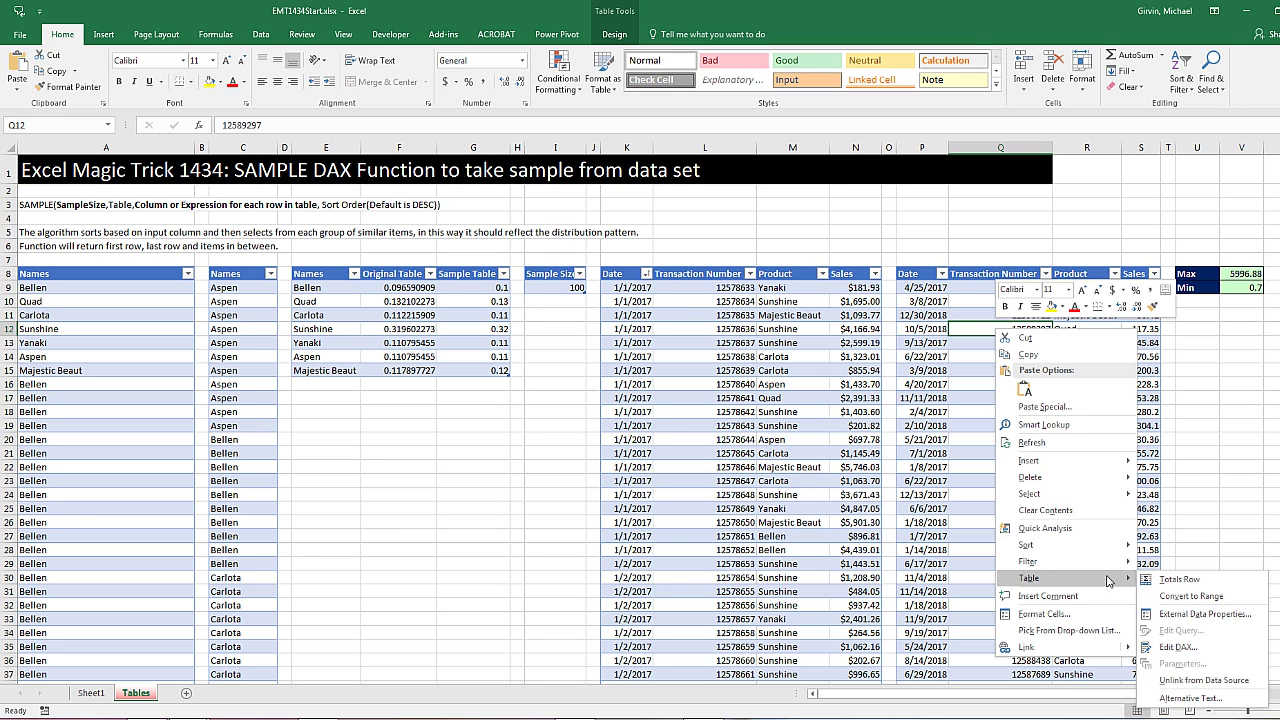
left_click(1178, 647)
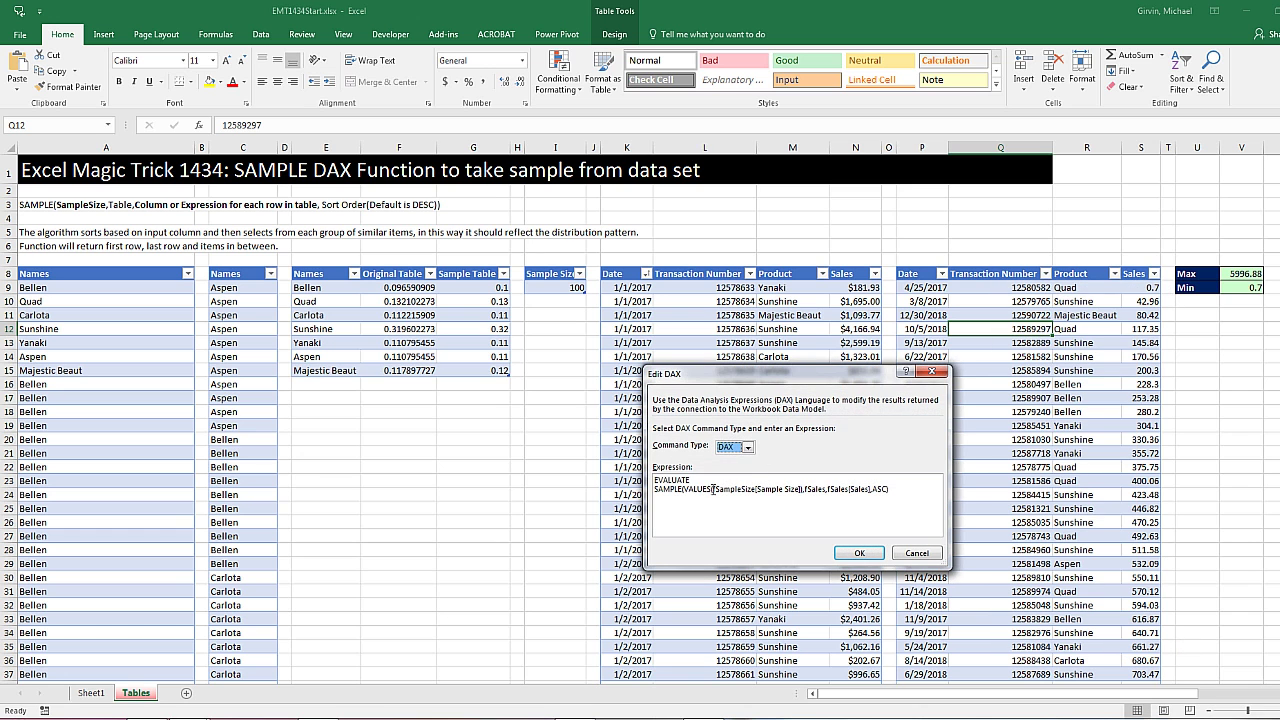